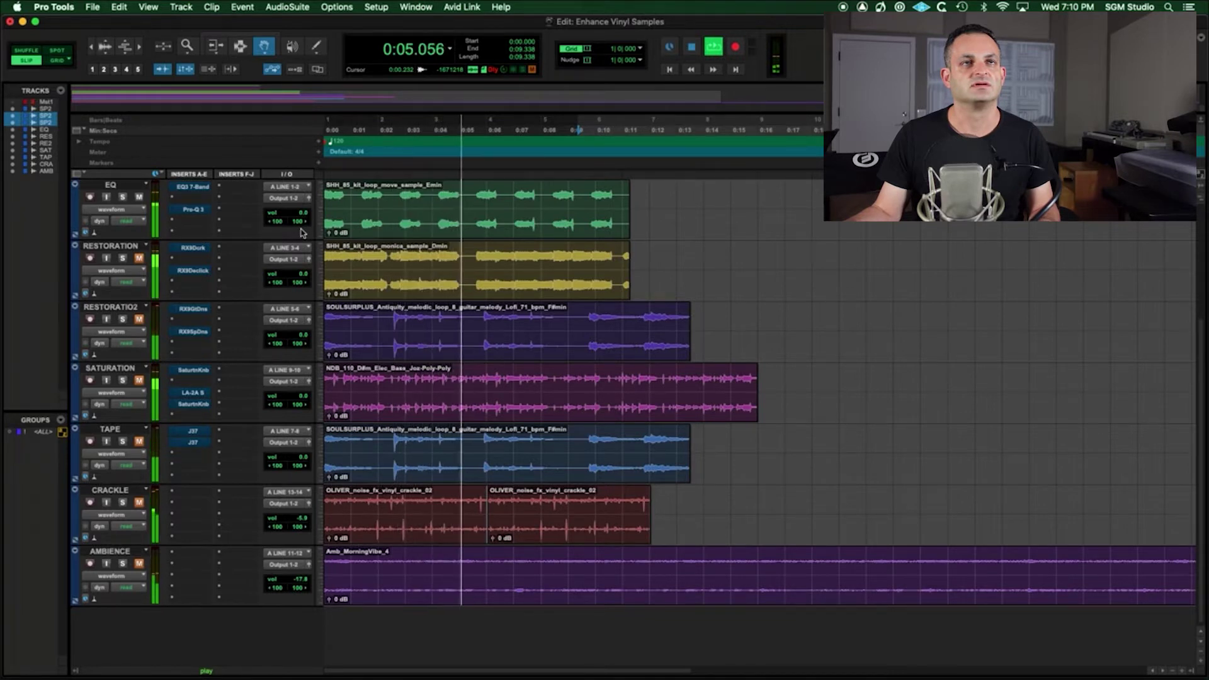
- Stop playback, then in the EQ track's EQ3 7-Band enable an 18 dB/oct high-pass filter at 56.2 Hz and take the plug-in out of bypass
{"action": "key", "text": "space"}
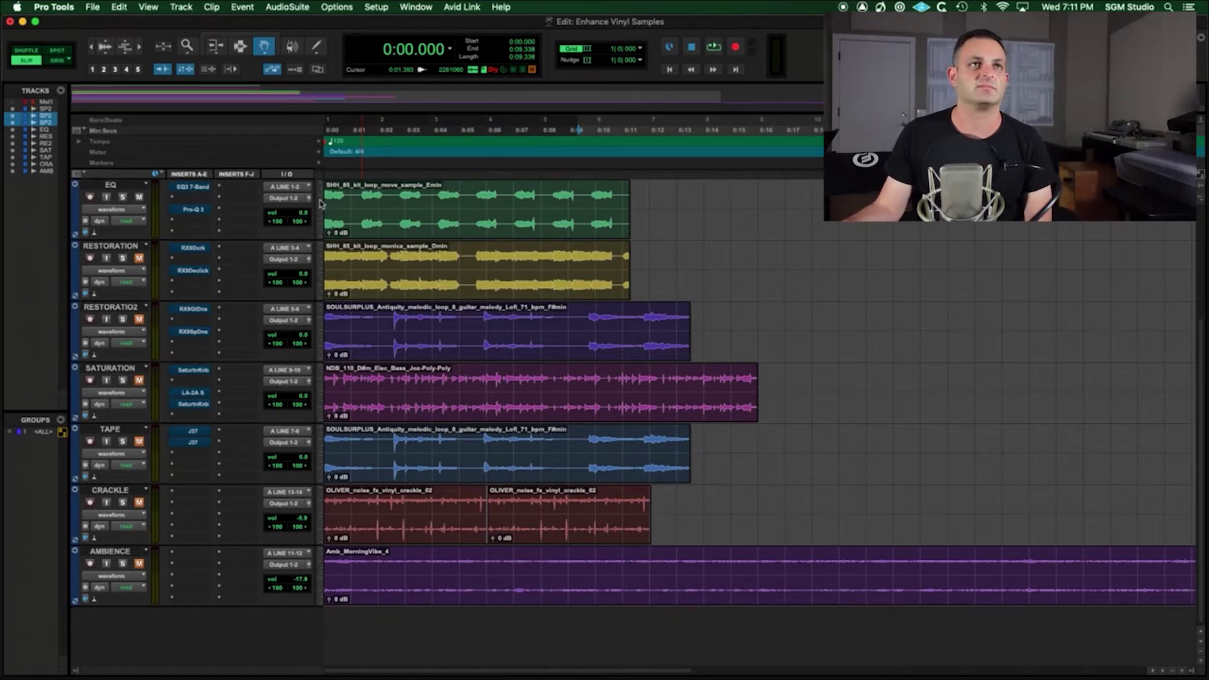
{"action": "left_click", "coordinate": [193, 188]}
{"action": "left_click", "coordinate": [732, 393]}
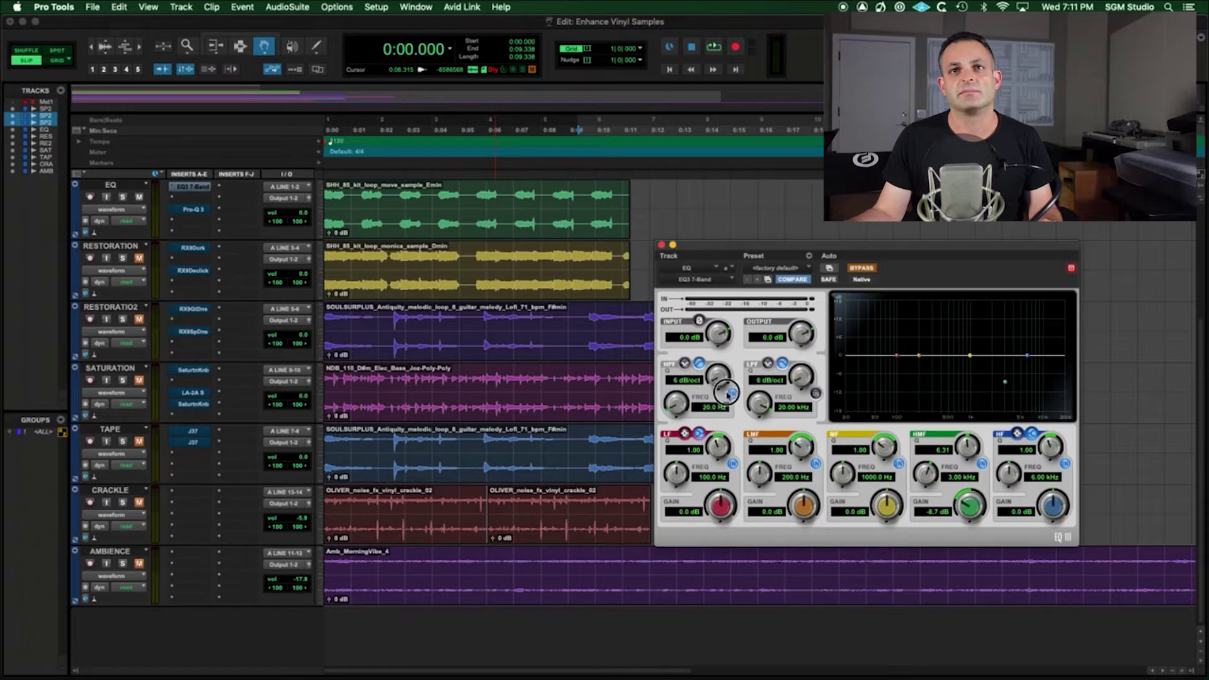
{"action": "left_click_drag", "start_coordinate": [718, 376], "coordinate": [718, 369]}
{"action": "left_click_drag", "start_coordinate": [677, 404], "coordinate": [680, 382]}
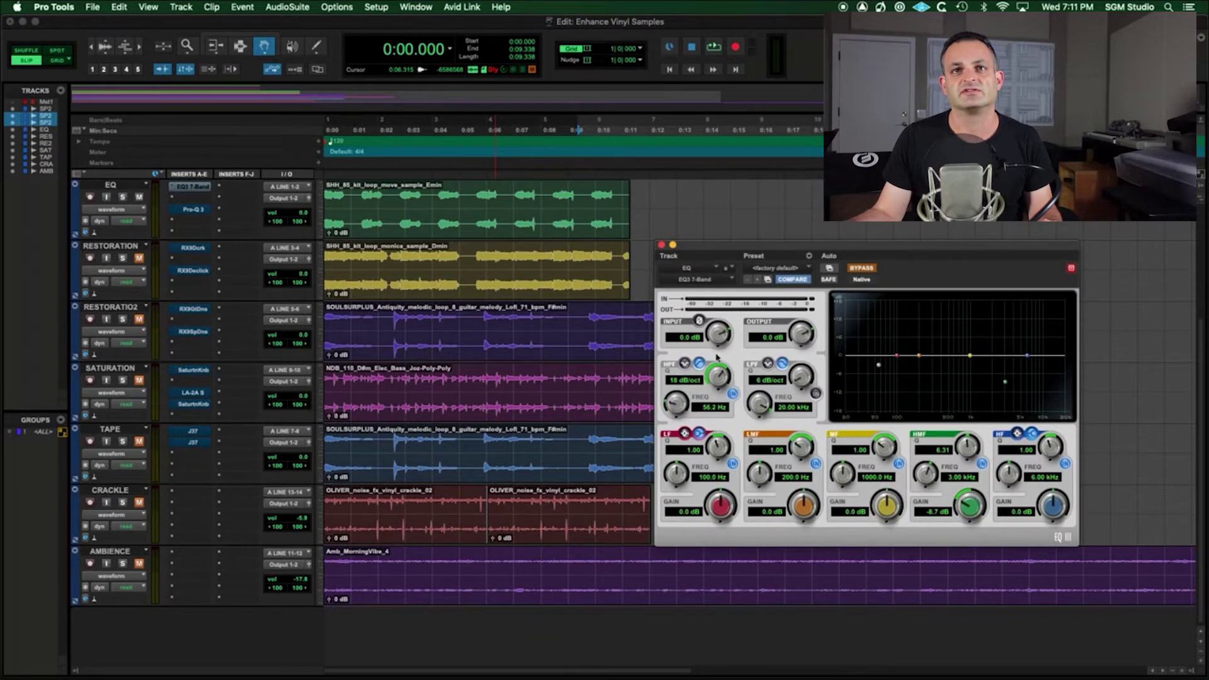
{"action": "left_click", "coordinate": [862, 268]}
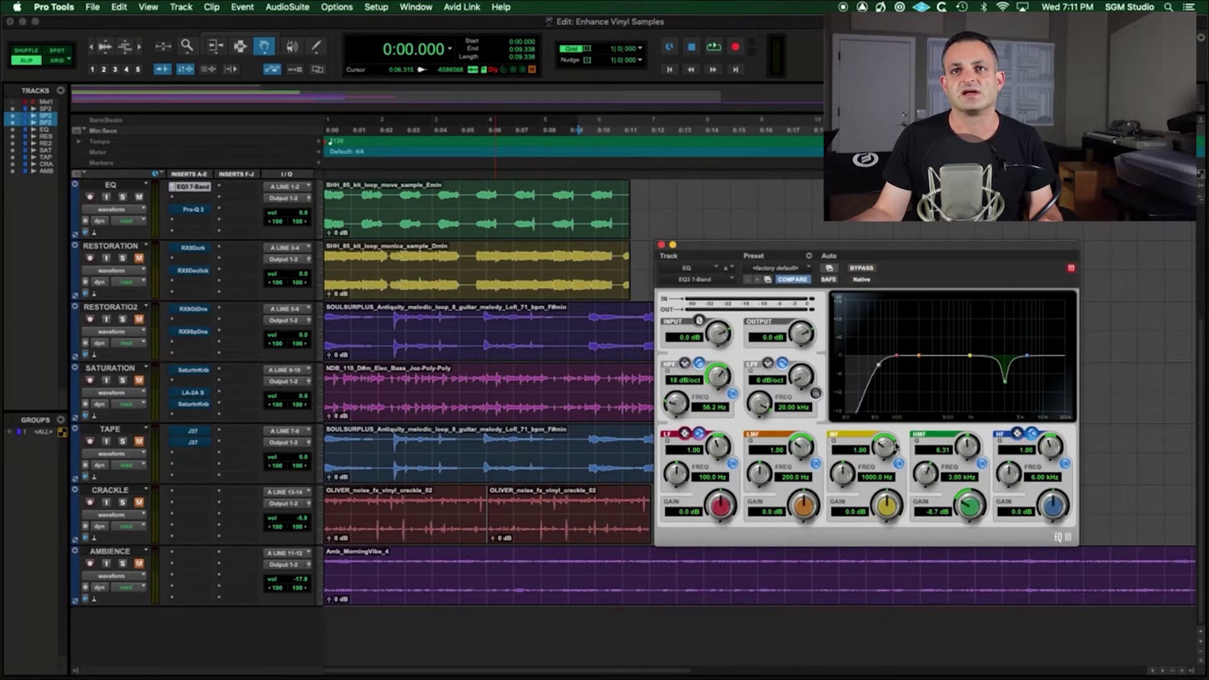
- Audition the loop with the EQ3 3 kHz HMF cut off and on, and with the whole EQ bypassed and active
{"action": "left_click", "coordinate": [982, 463]}
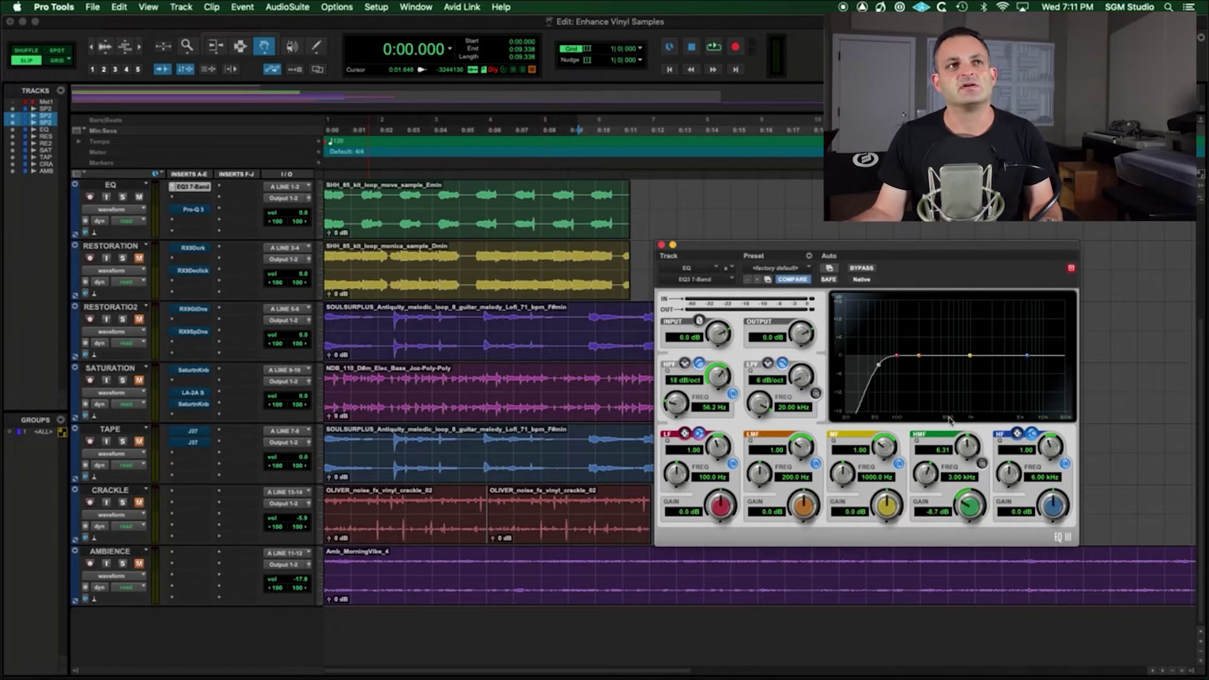
{"action": "key", "text": "space"}
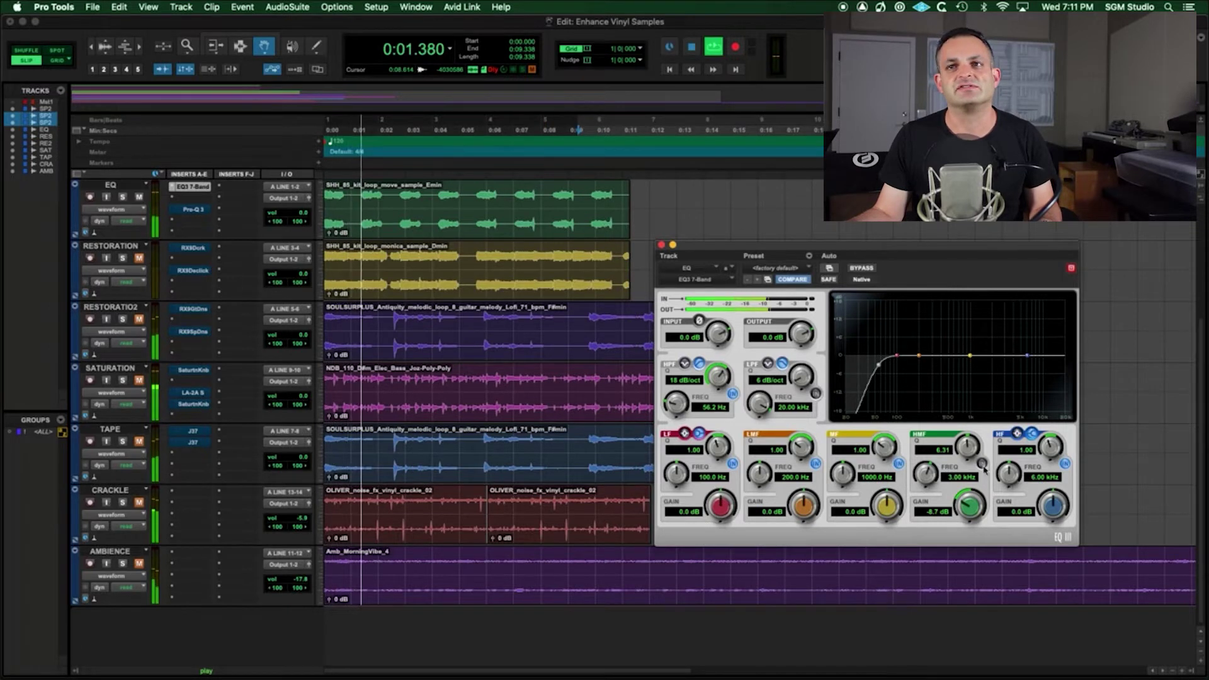
{"action": "left_click", "coordinate": [983, 465]}
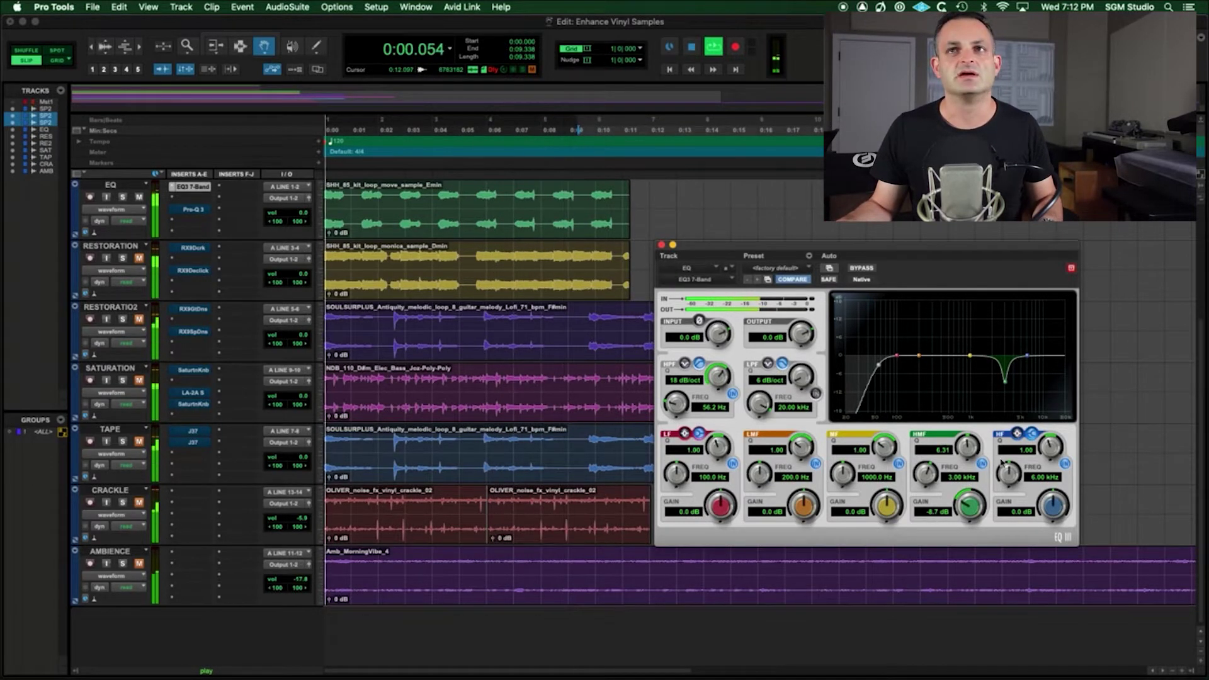
{"action": "left_click", "coordinate": [863, 269]}
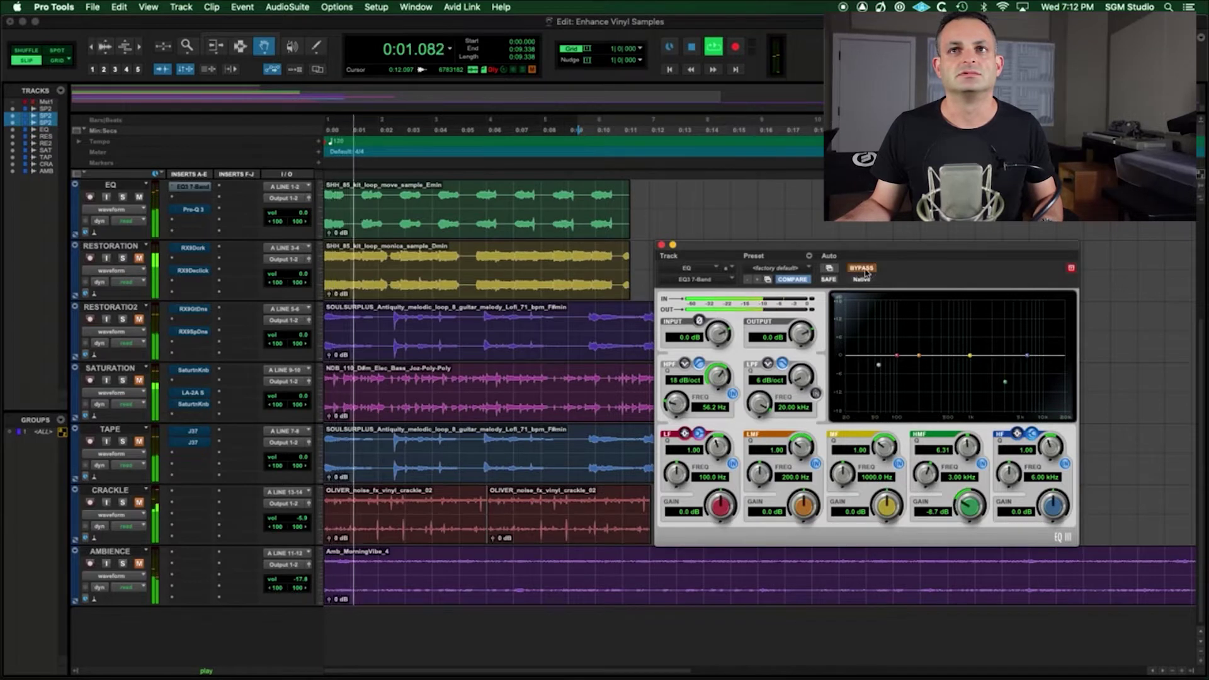
{"action": "left_click", "coordinate": [864, 270]}
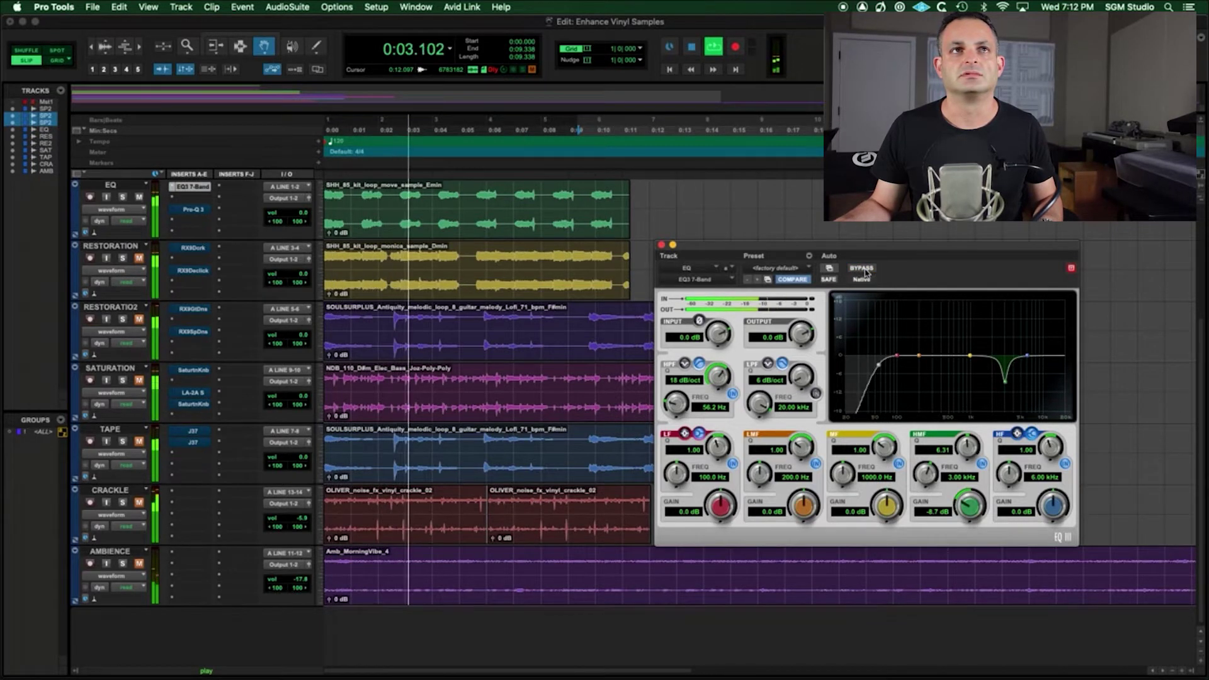
{"action": "key", "text": "space"}
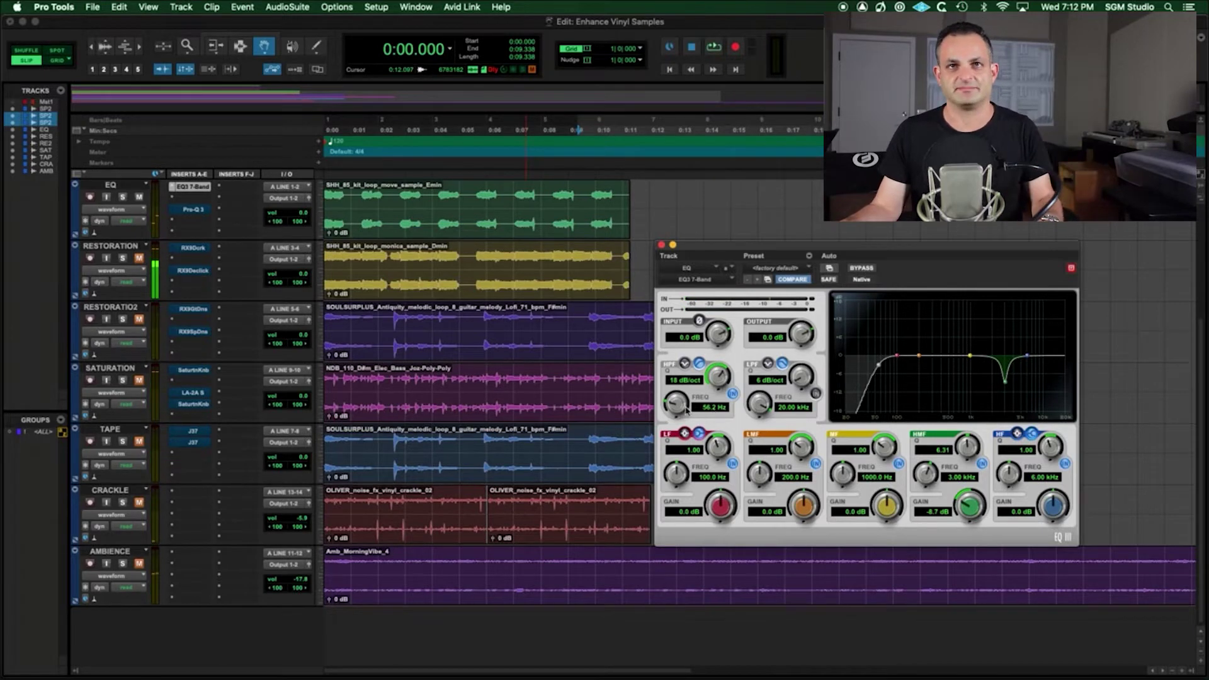
- Raise the EQ3 high-pass filter frequency to 365.6 Hz and listen to the loop
{"action": "mouse_move", "coordinate": [686, 410]}
{"action": "left_mouse_down"}
{"action": "mouse_move", "coordinate": [680, 385]}
{"action": "mouse_move", "coordinate": [684, 398]}
{"action": "left_mouse_up"}
{"action": "key", "text": "space"}
{"action": "key", "text": "space"}
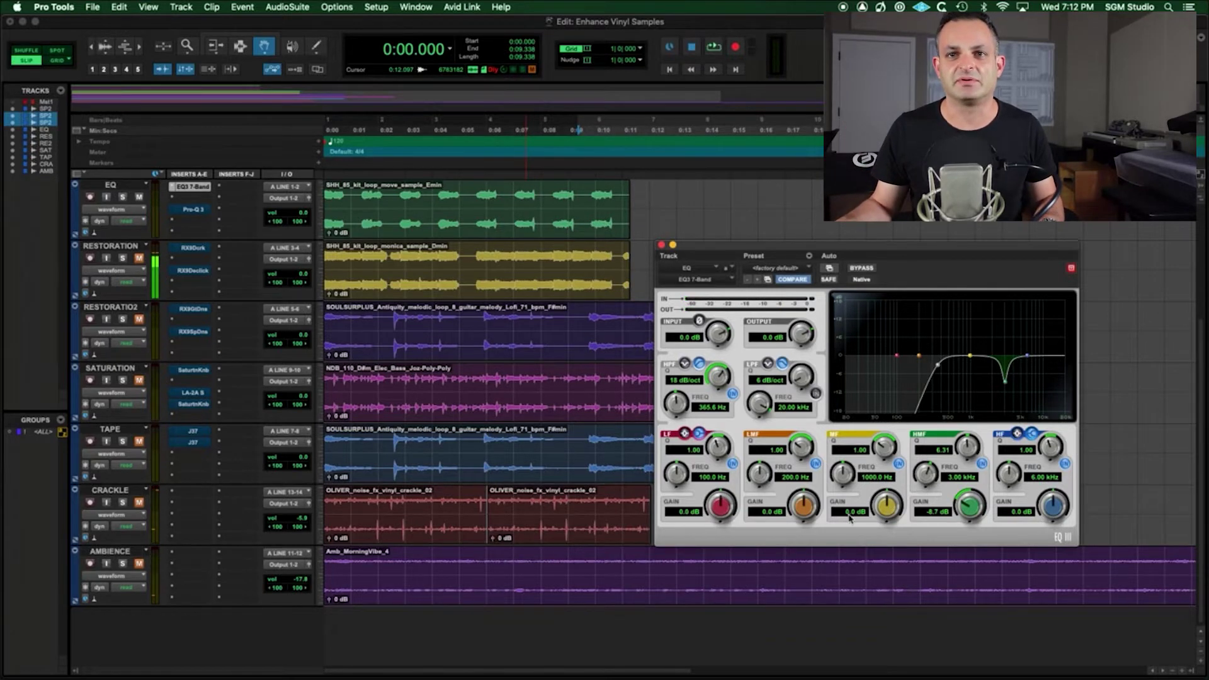
- Bypass the EQ track's EQ3 7-Band, activate its Pro-Q 3 insert and open that plug-in
{"action": "left_click", "coordinate": [197, 189], "text": "super"}
{"action": "left_click", "coordinate": [197, 211], "text": "super"}
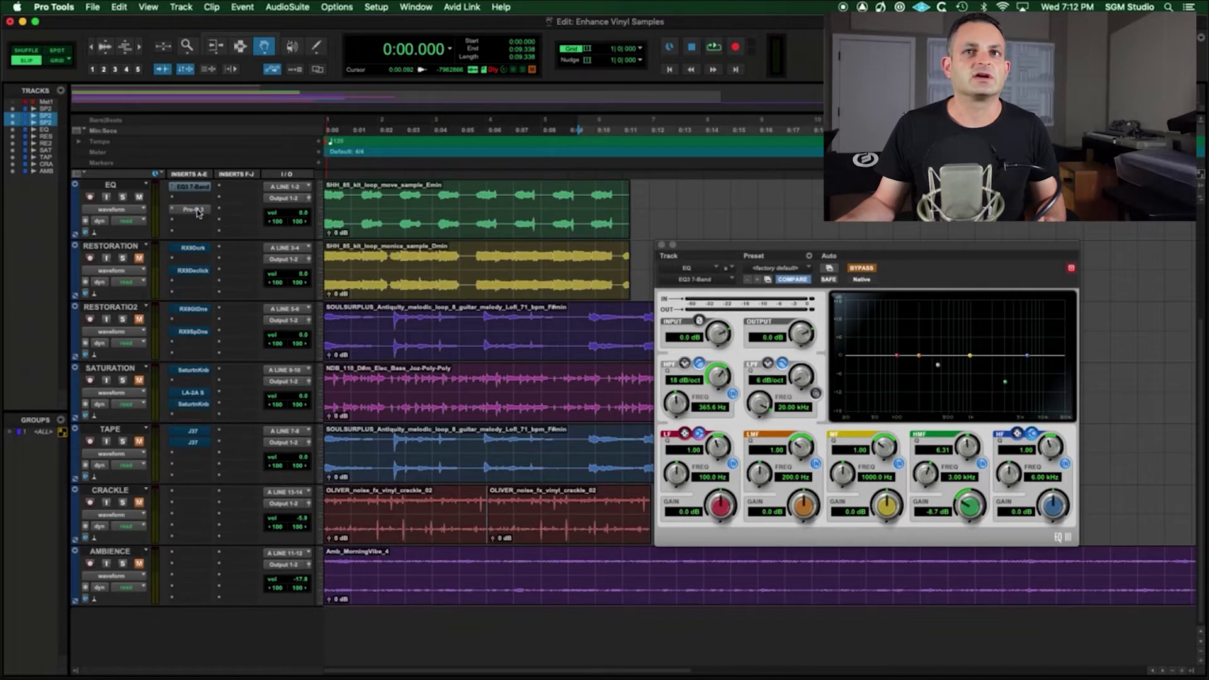
{"action": "left_click", "coordinate": [201, 208]}
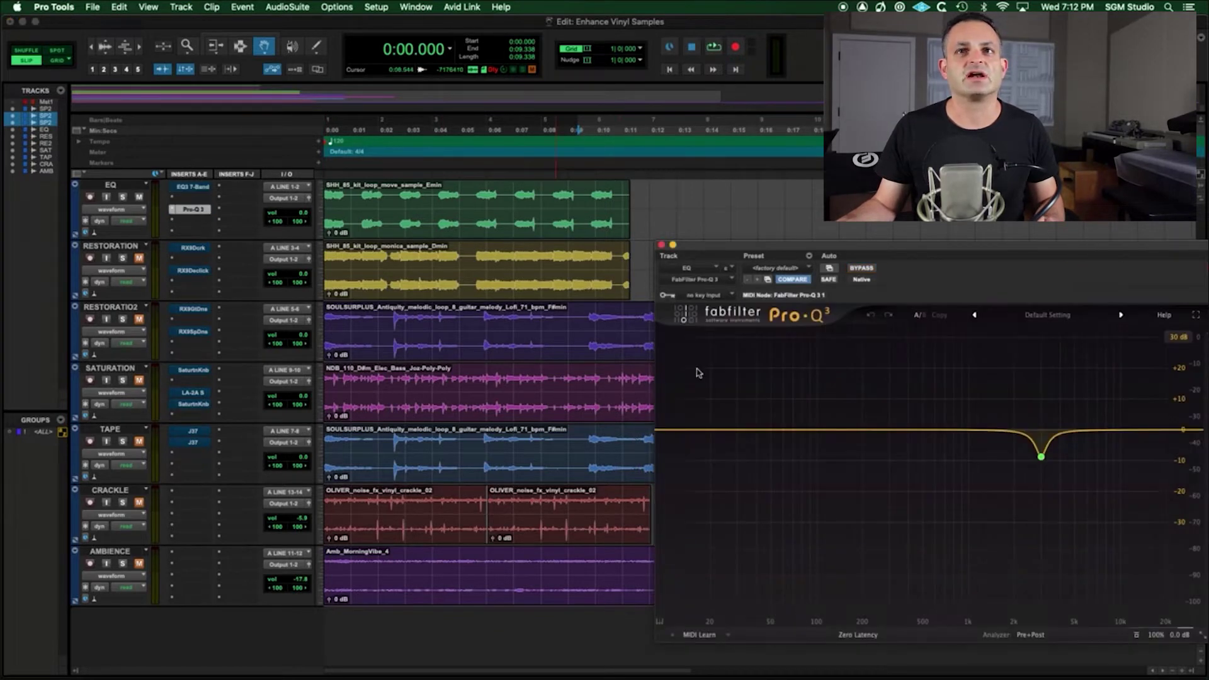
- Play the loop and solo the 3000 Hz band in Pro-Q 3 to hear the frequencies being cut
{"action": "mouse_move", "coordinate": [1077, 471]}
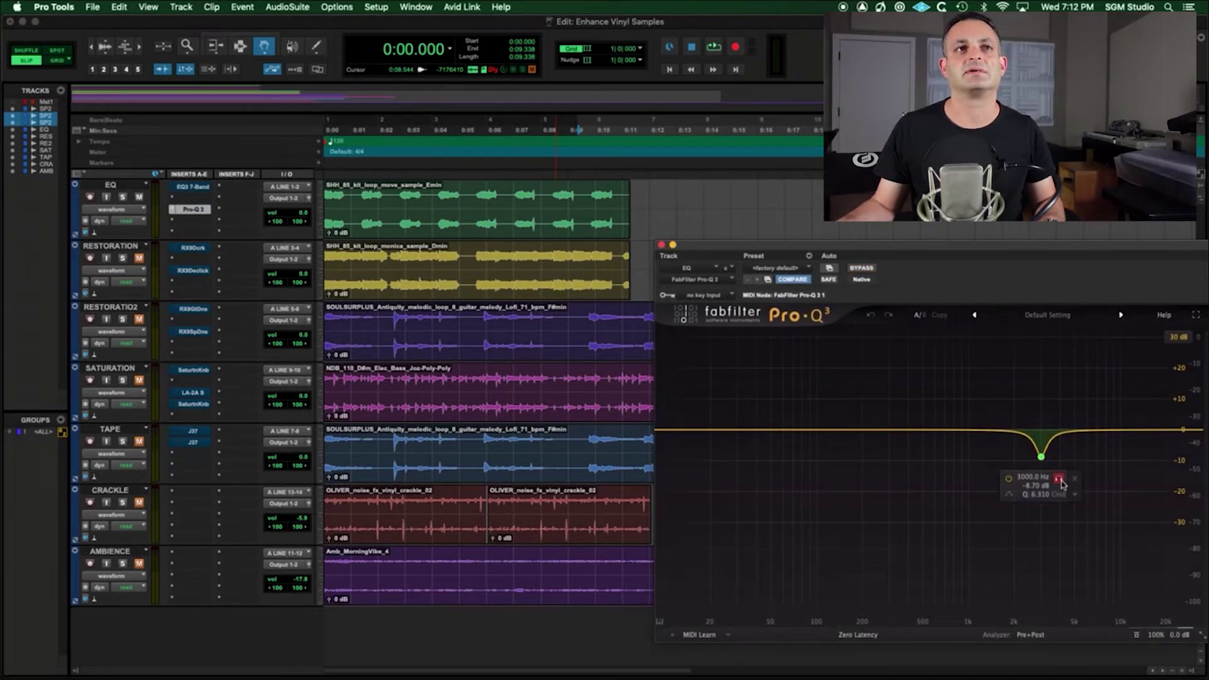
{"action": "key", "text": "space"}
{"action": "left_click", "coordinate": [1060, 479]}
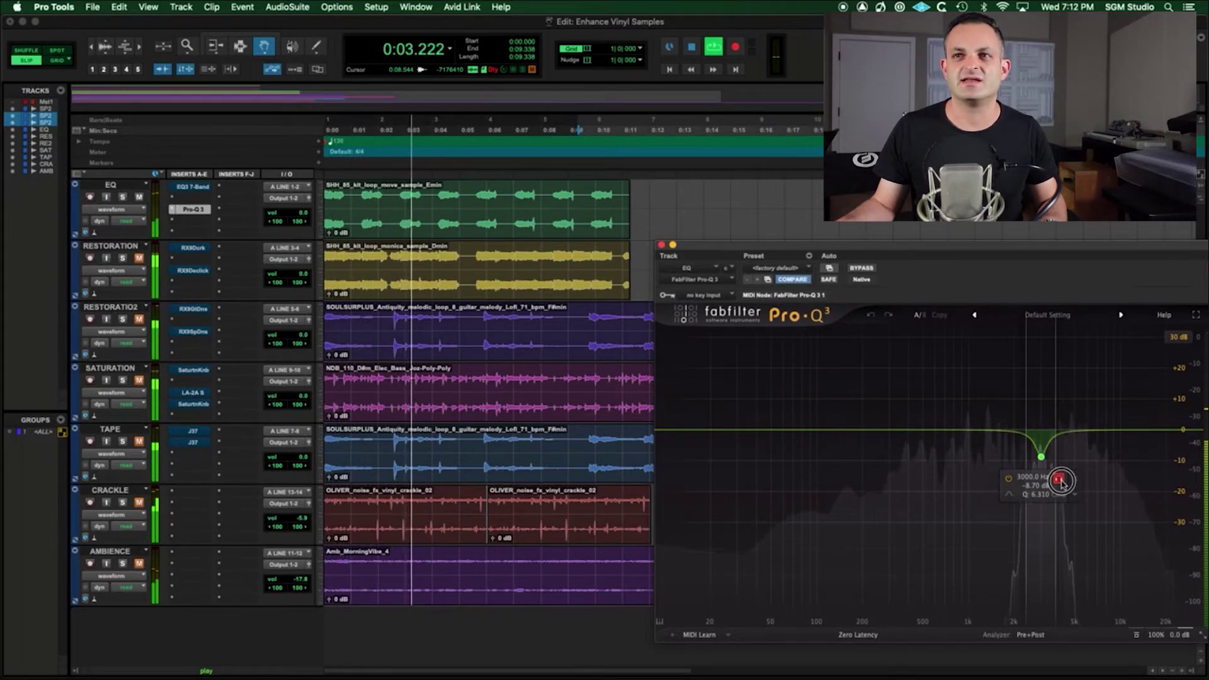
{"action": "left_click_drag", "start_coordinate": [1062, 482], "coordinate": [1063, 453]}
{"action": "key", "text": "space"}
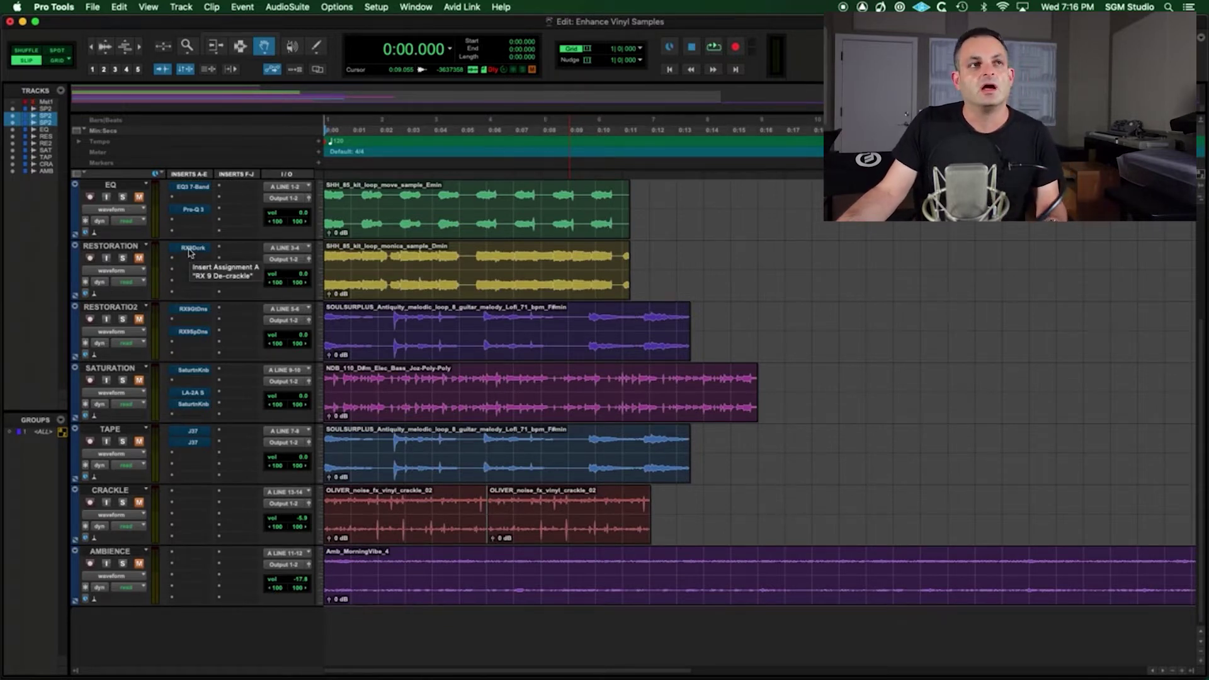
- Unmute the RESTORATION track and listen to its sample
{"action": "left_click", "coordinate": [140, 259]}
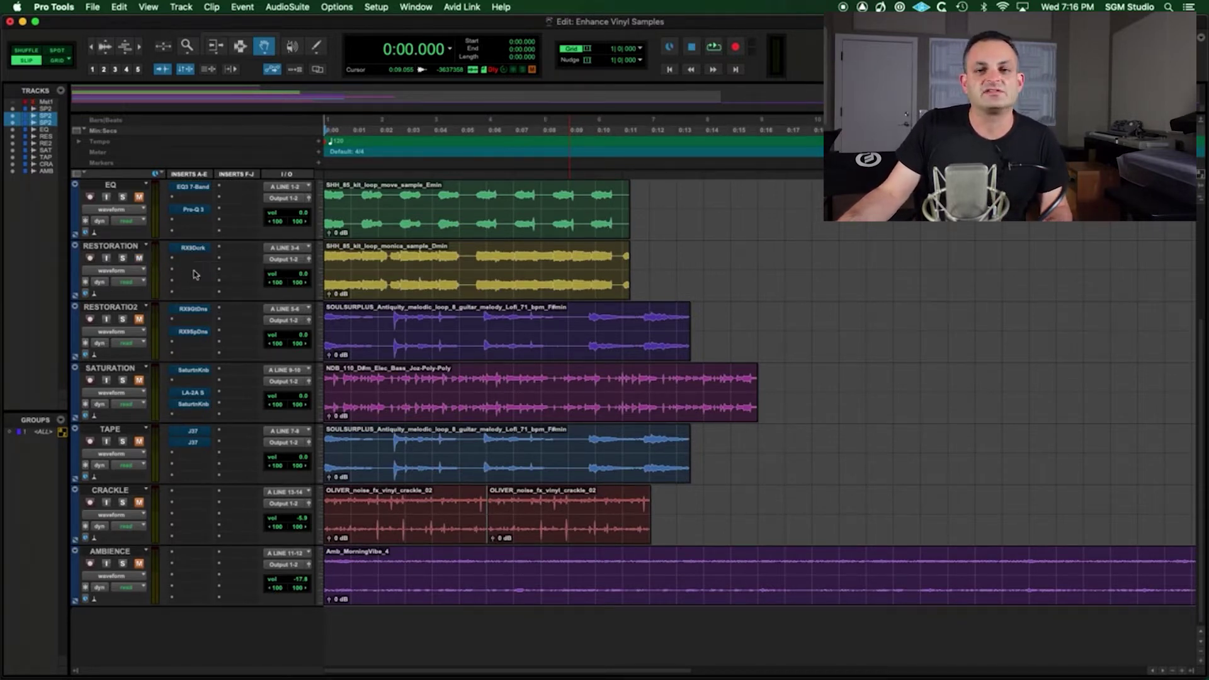
{"action": "key", "text": "space"}
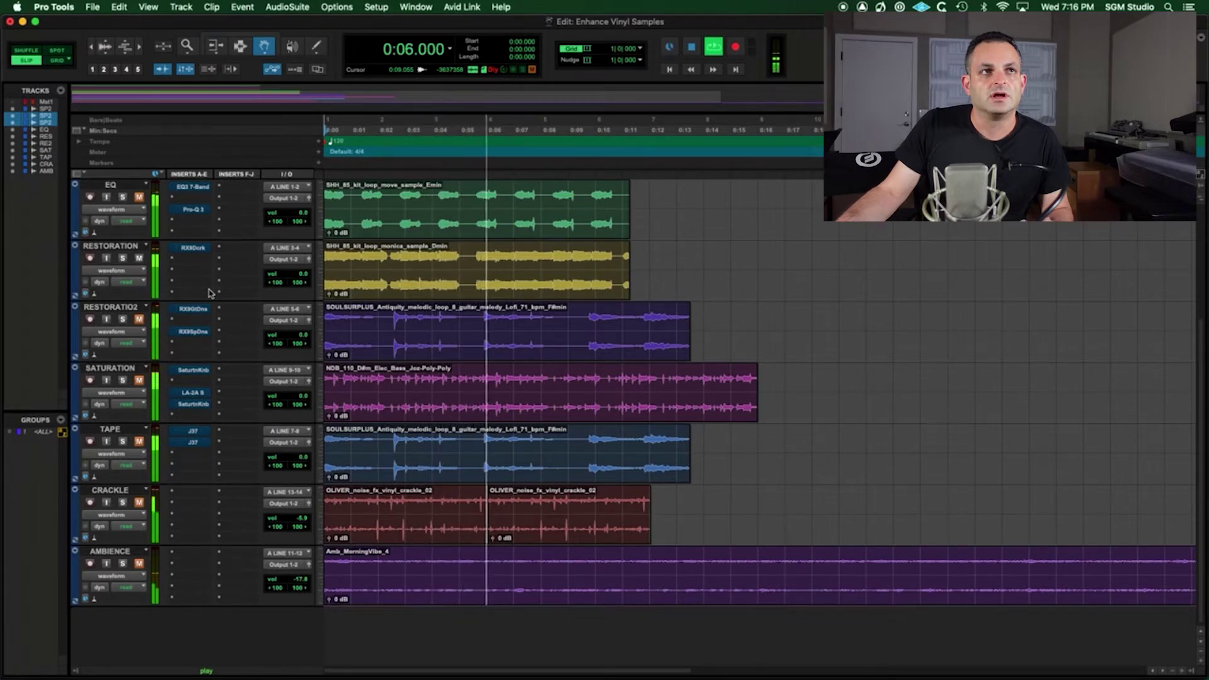
{"action": "key", "text": "space"}
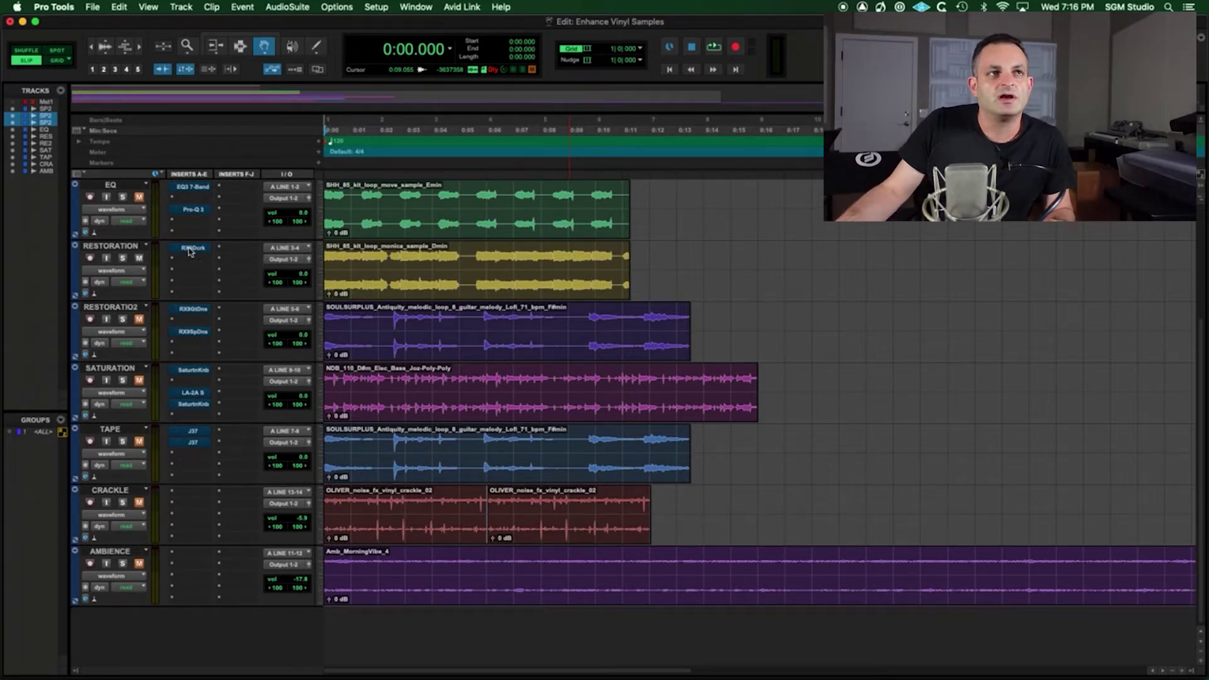
- Open RX 9 De-crackle on the RESTORATION track, choose Low quality and audition the processed sample
{"action": "left_click", "coordinate": [189, 249]}
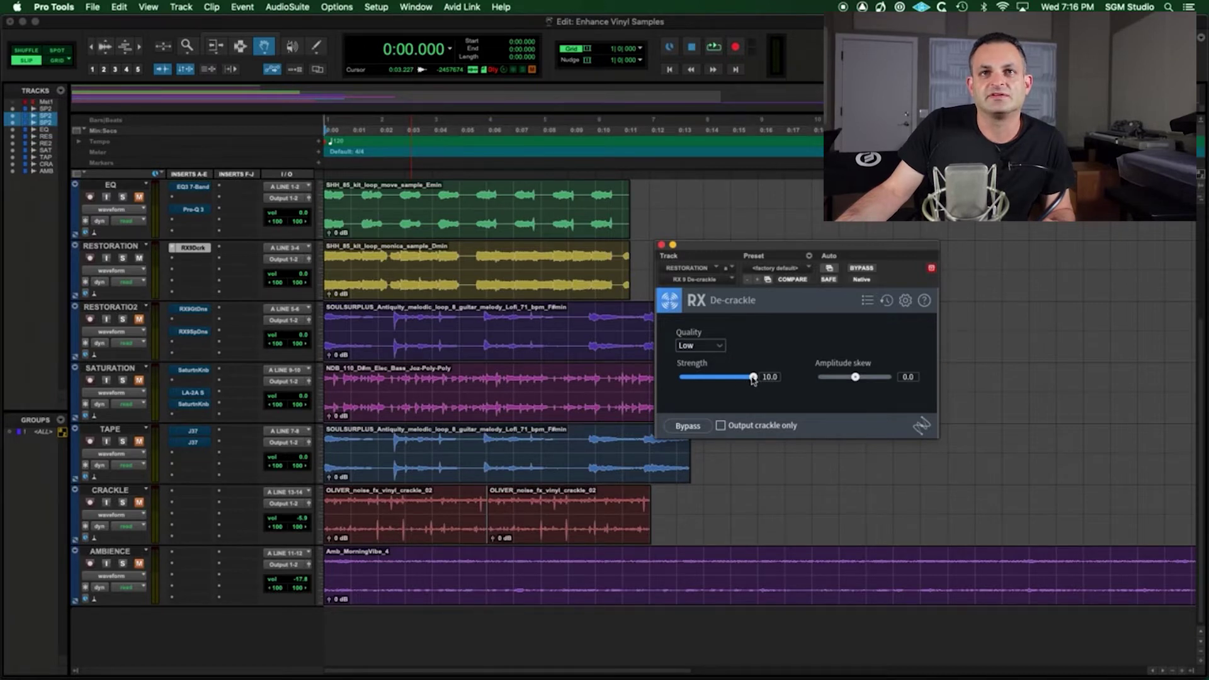
{"action": "left_click", "coordinate": [696, 346]}
{"action": "left_click", "coordinate": [705, 360]}
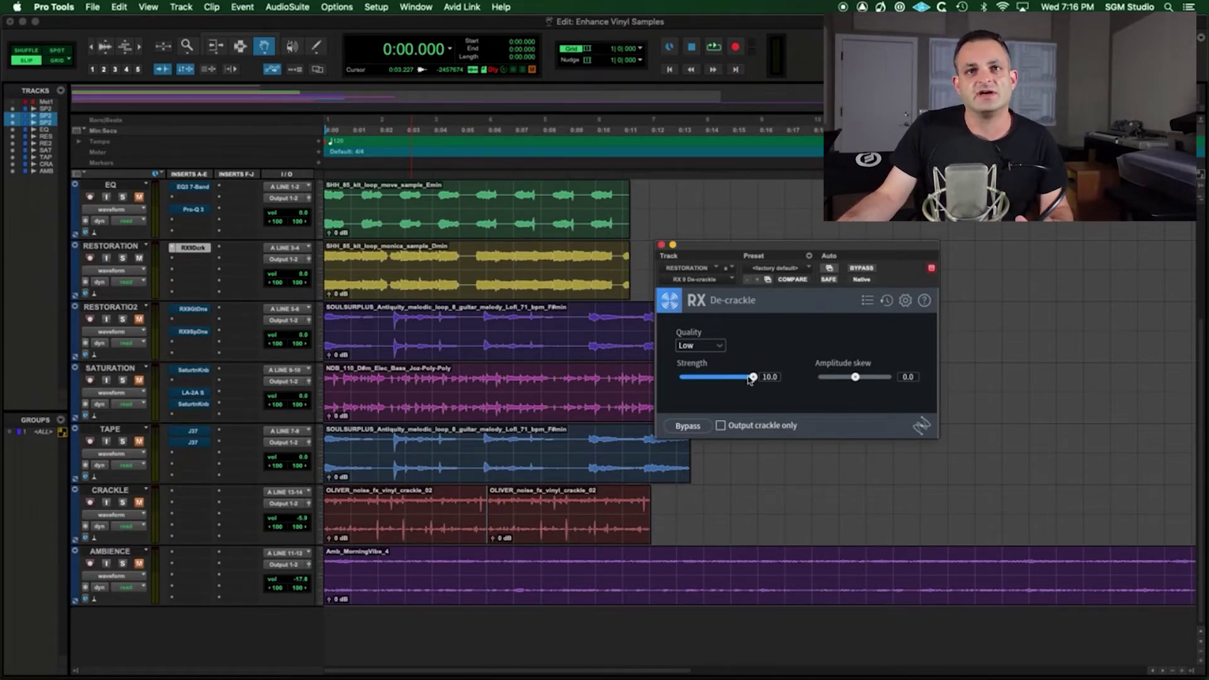
{"action": "key", "text": "space"}
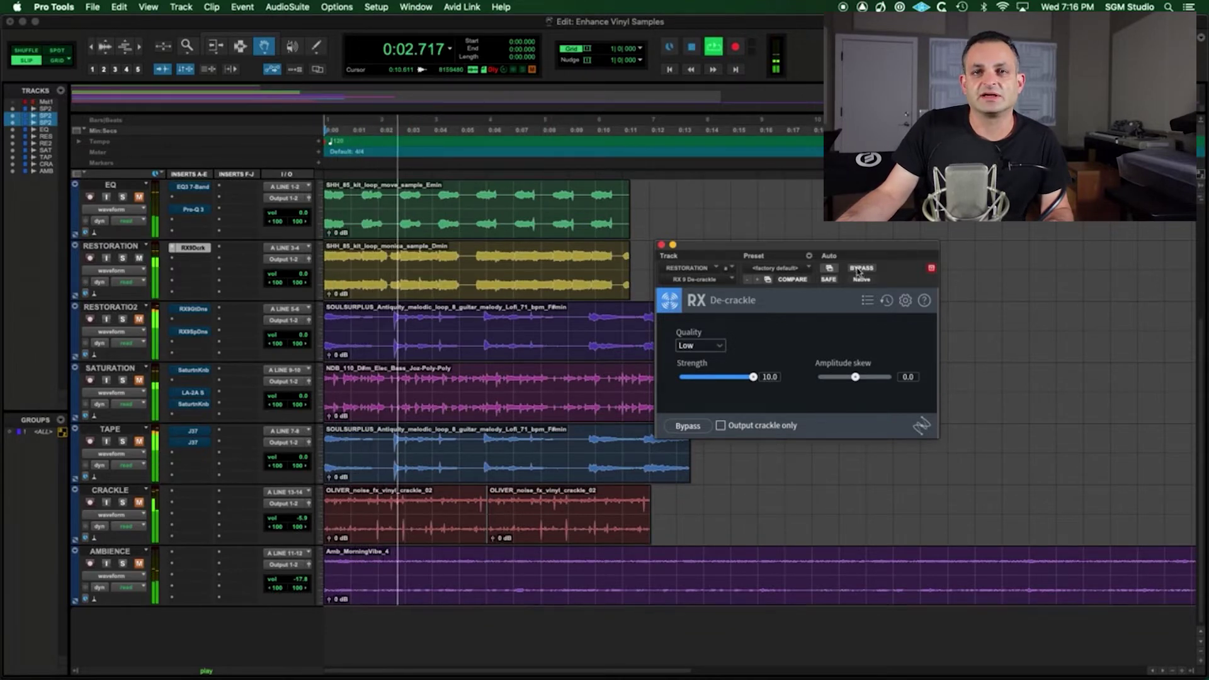
{"action": "key", "text": "space"}
- Make De-crackle output only the crackle and listen to the removed noise
{"action": "left_click", "coordinate": [720, 426]}
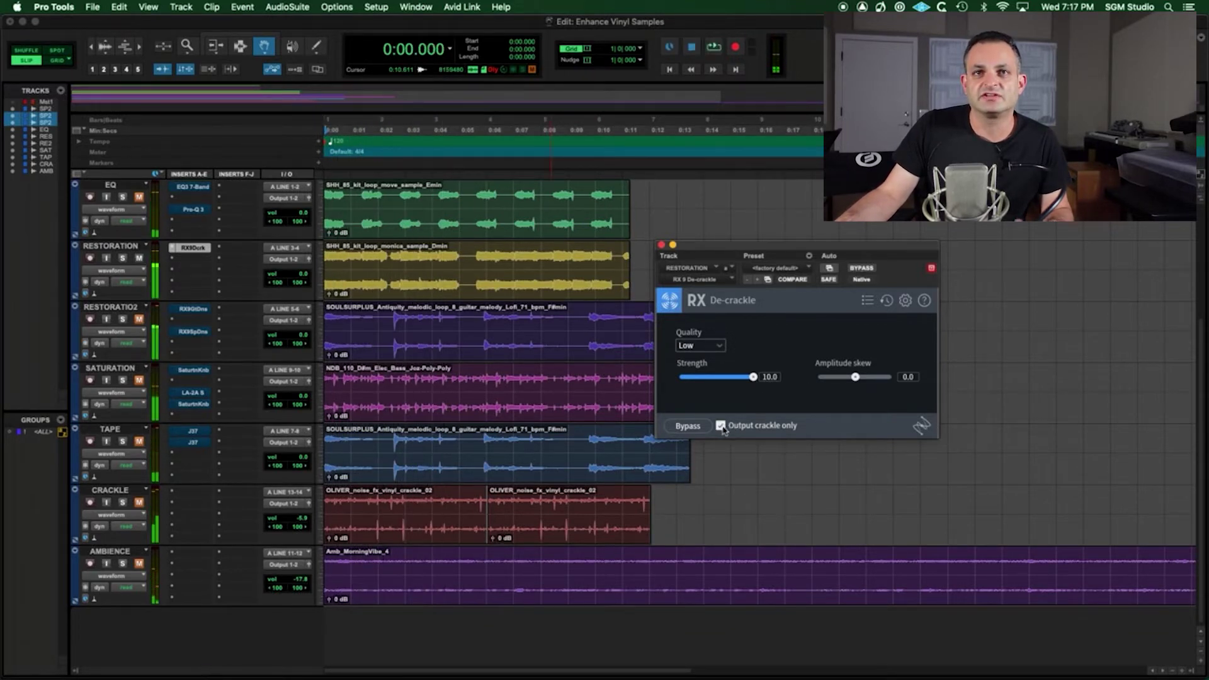
{"action": "key", "text": "space"}
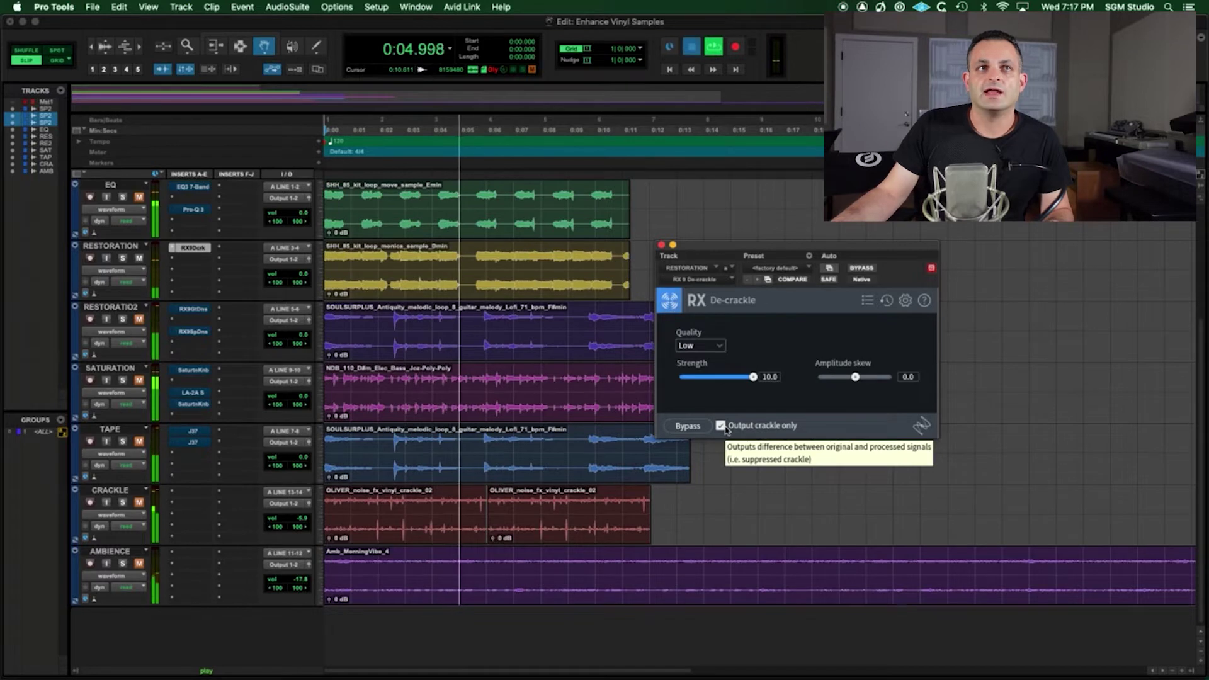
{"action": "key", "text": "space"}
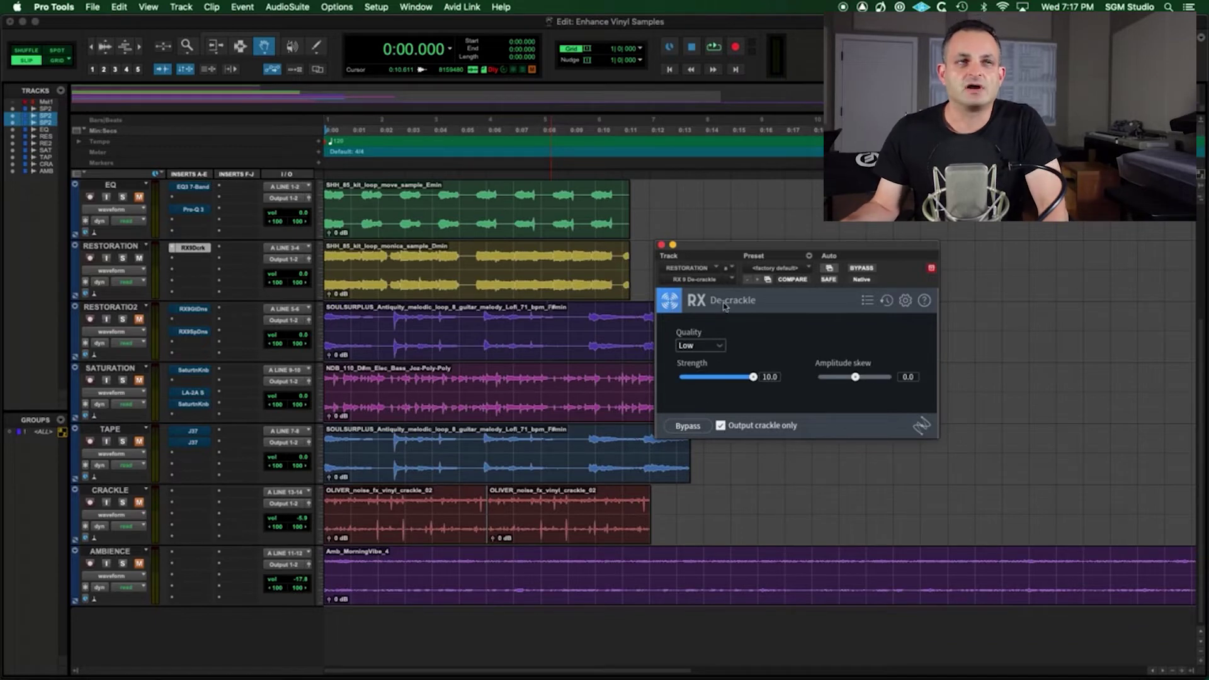
- Browse the iZotope RX 9 multichannel plug-ins available for an empty insert on the RESTORATION track
{"action": "left_click", "coordinate": [174, 264]}
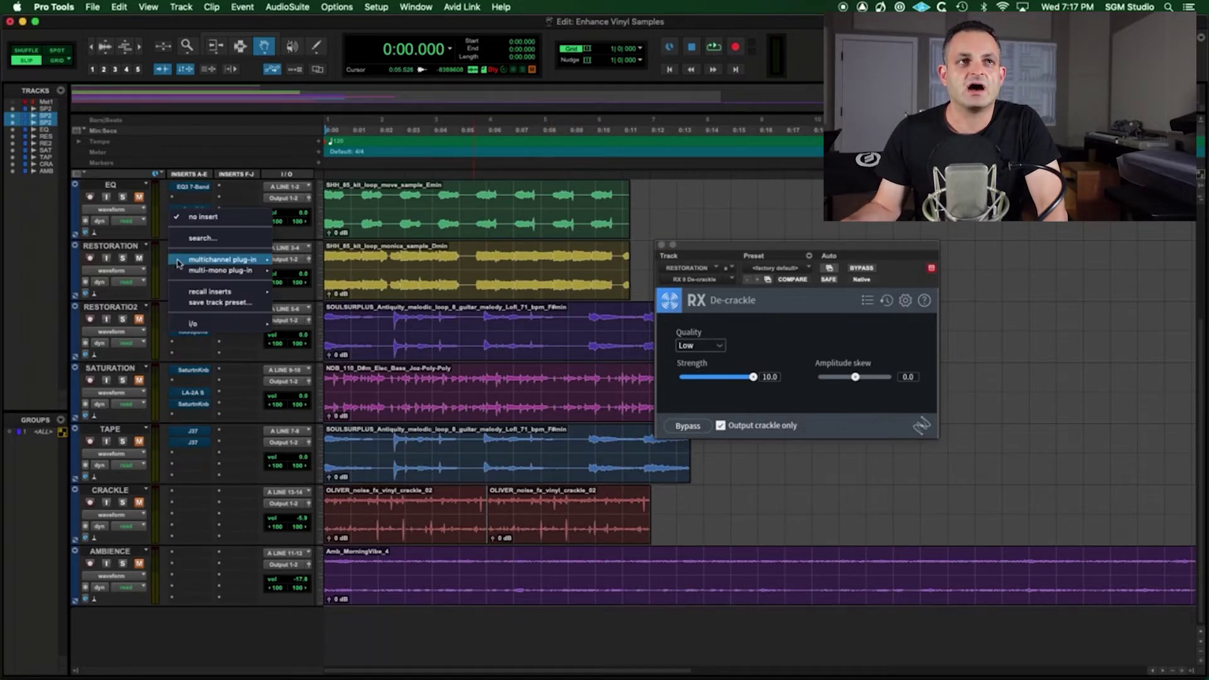
{"action": "mouse_move", "coordinate": [227, 259]}
{"action": "mouse_move", "coordinate": [432, 537]}
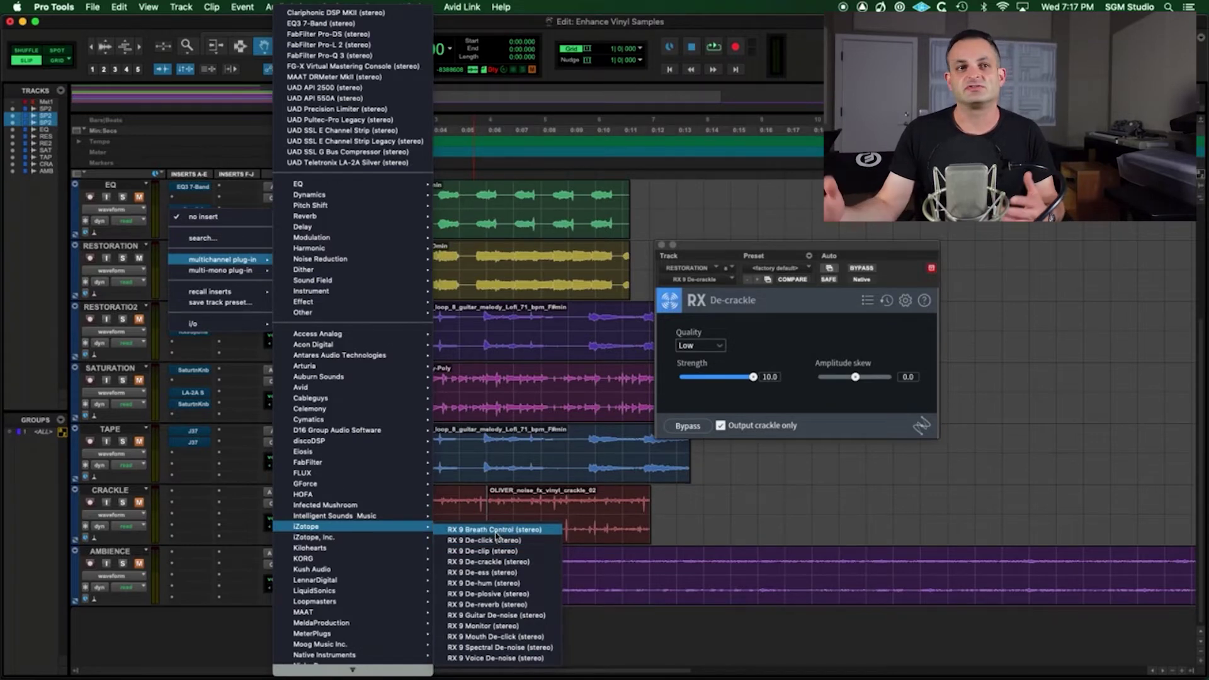
{"action": "left_click", "coordinate": [633, 651]}
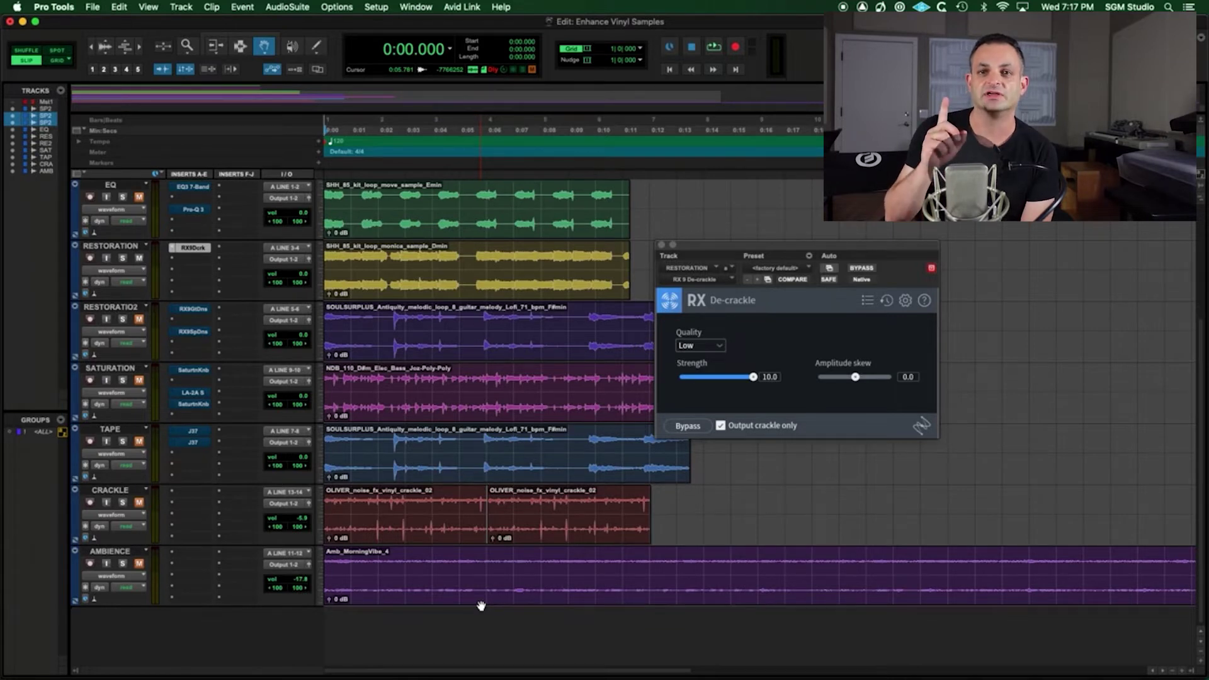
- Bypass De-crackle on the RESTORATION track, close its window and listen to the RESTORATIO2 guitar sample
{"action": "left_click", "coordinate": [186, 252], "text": "super"}
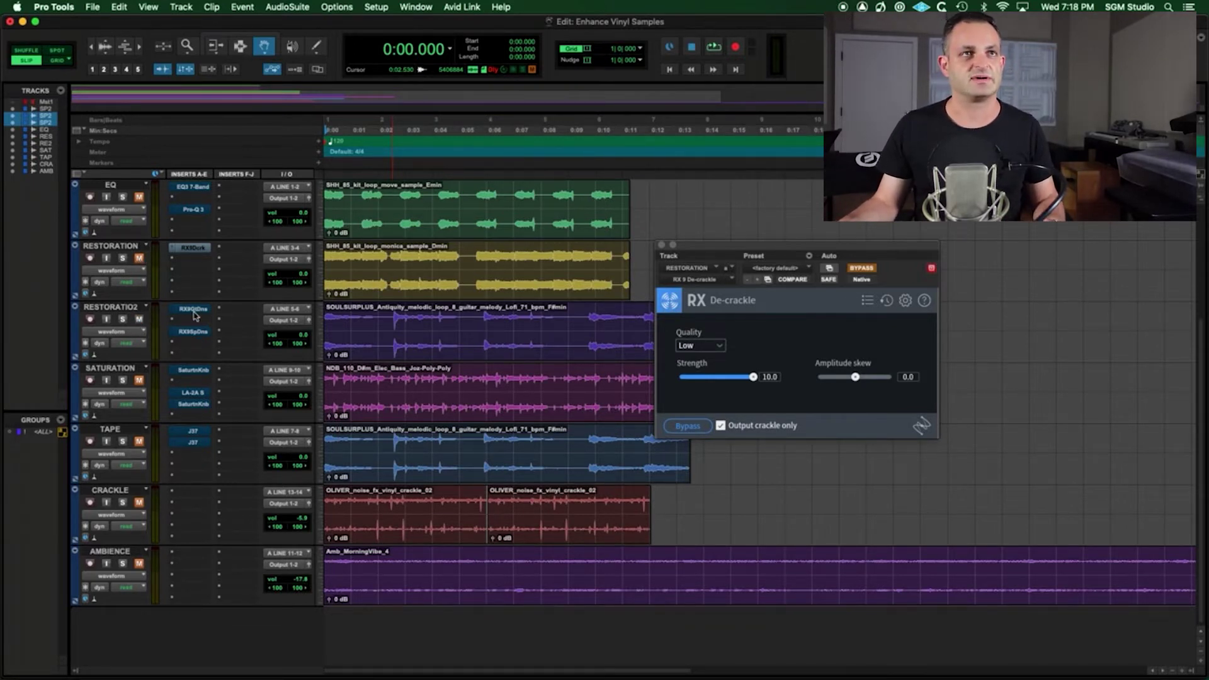
{"action": "key", "text": "space"}
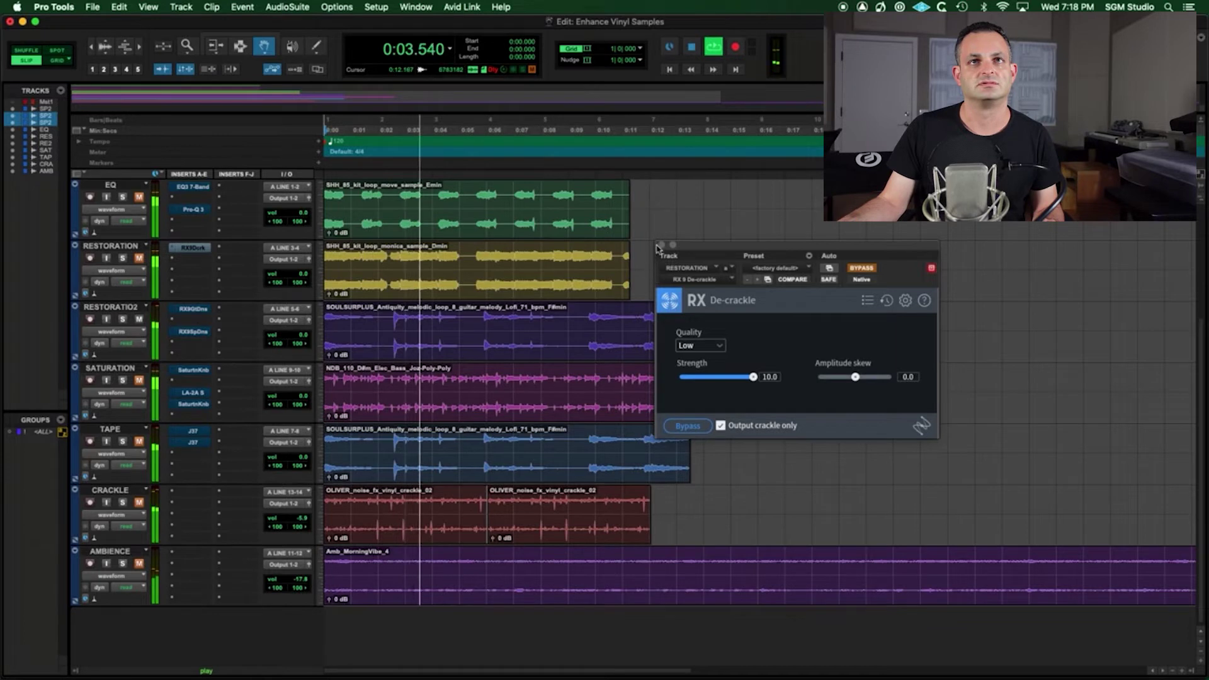
{"action": "left_click", "coordinate": [661, 244]}
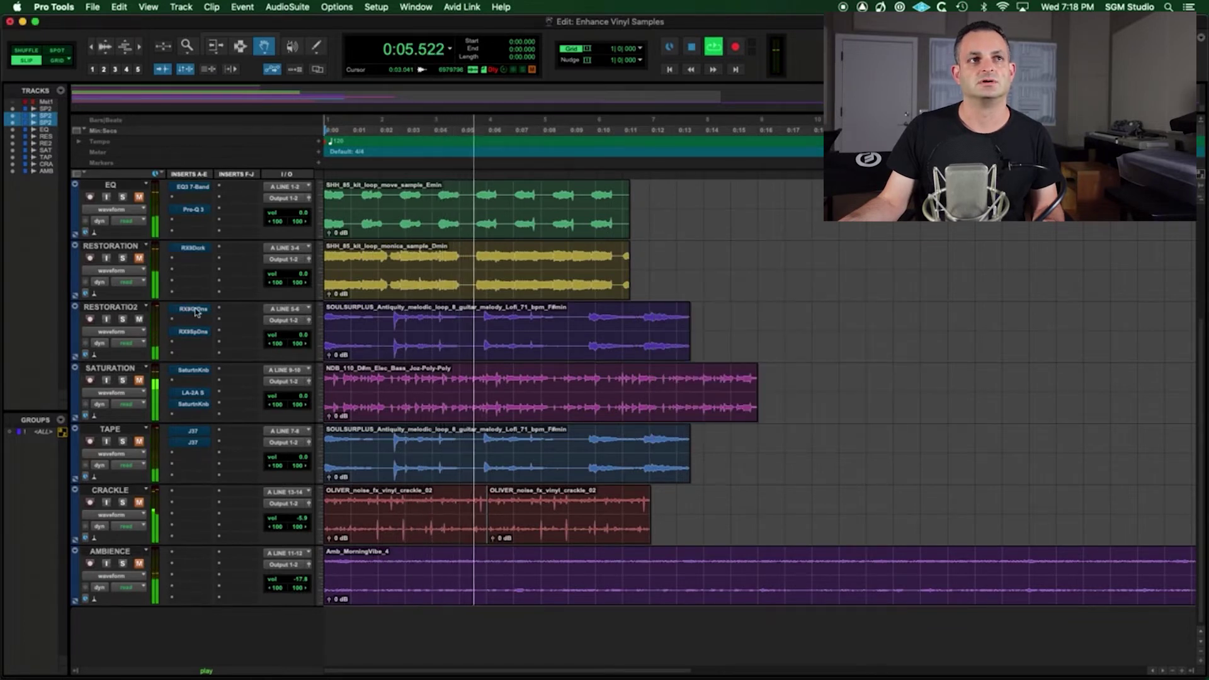
{"action": "key", "text": "space"}
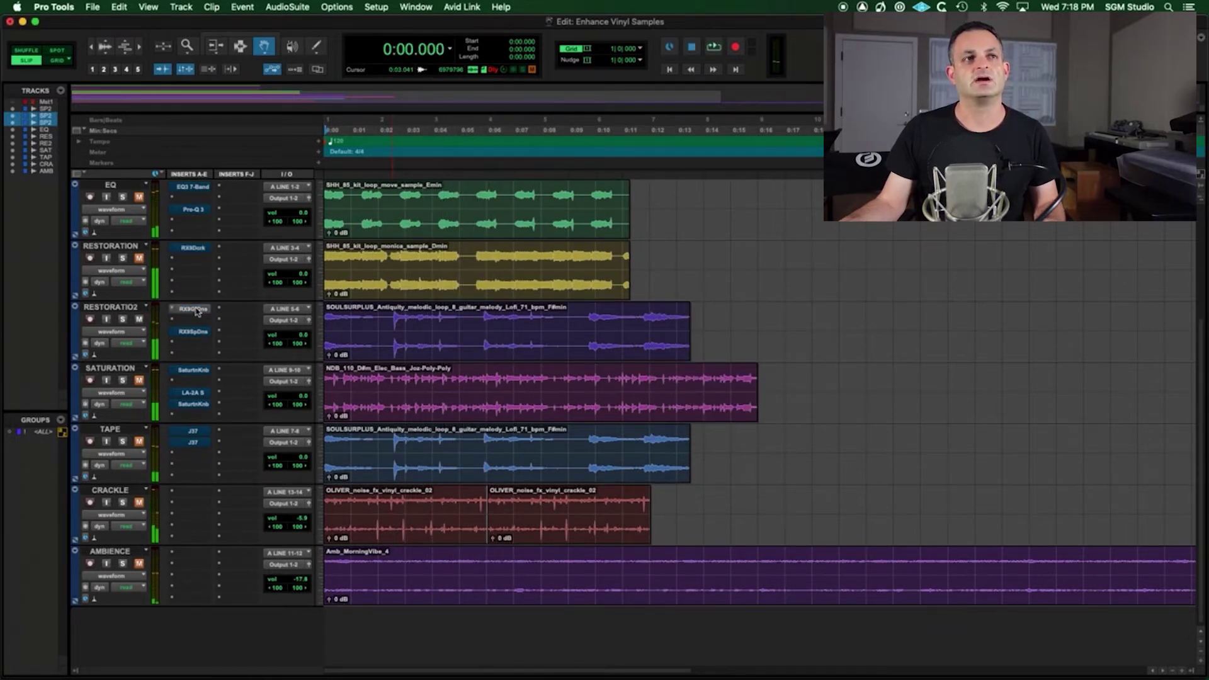
- Open RX 9 Guitar De-noise on the RESTORATIO2 track and compare the processed and bypassed guitar sample during playback
{"action": "left_click", "coordinate": [196, 310]}
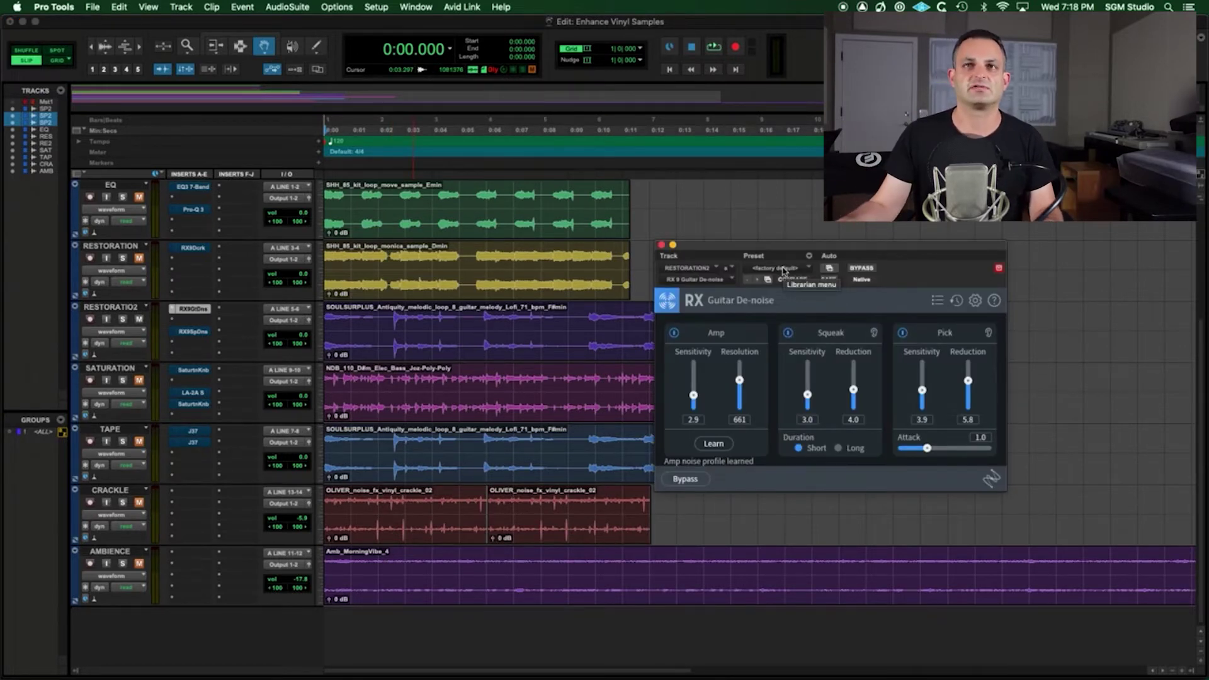
{"action": "key", "text": "space"}
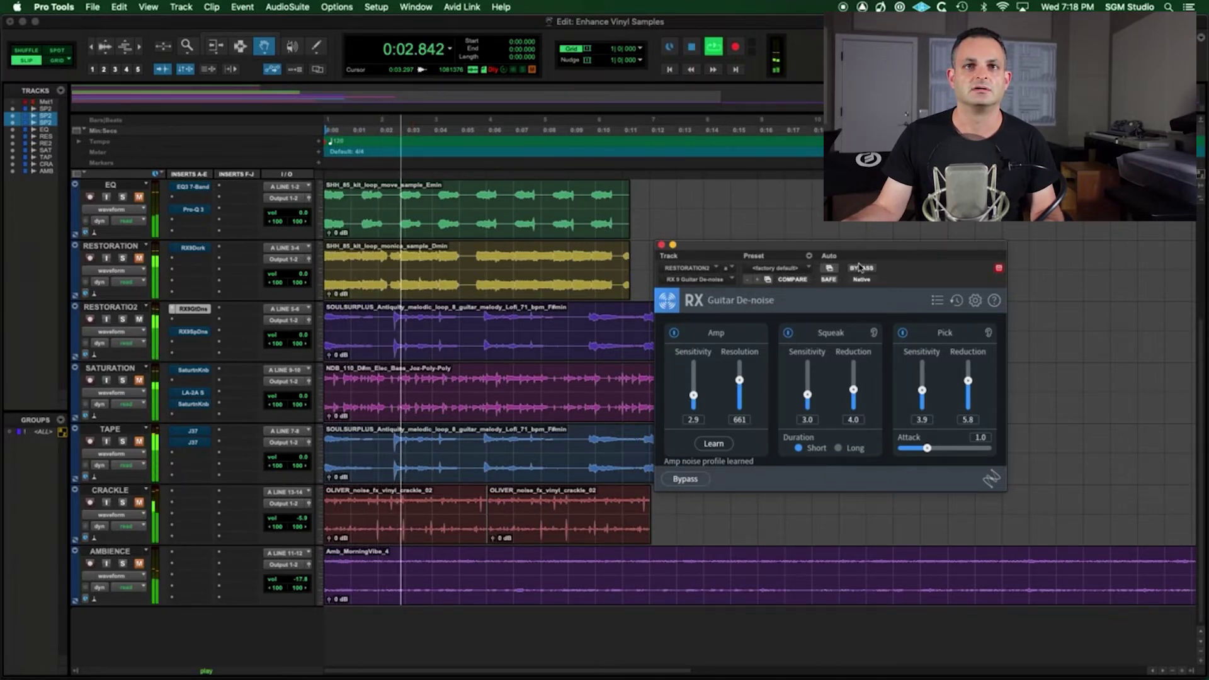
{"action": "left_click", "coordinate": [696, 481]}
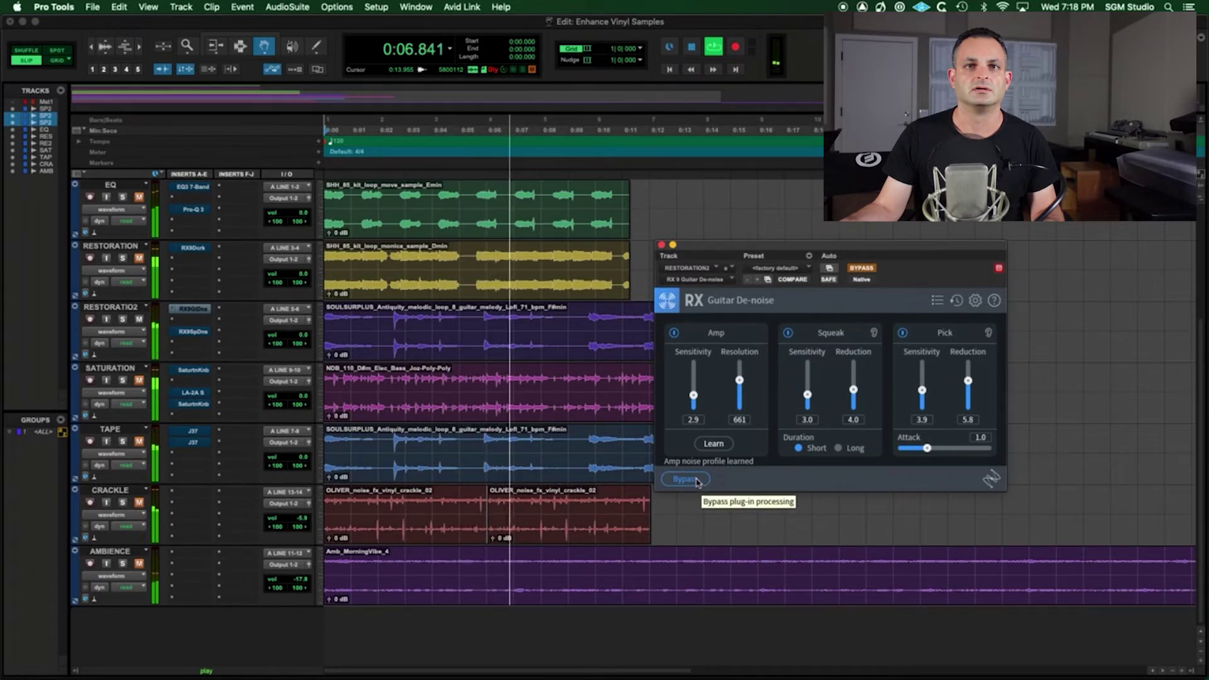
{"action": "left_click", "coordinate": [685, 480]}
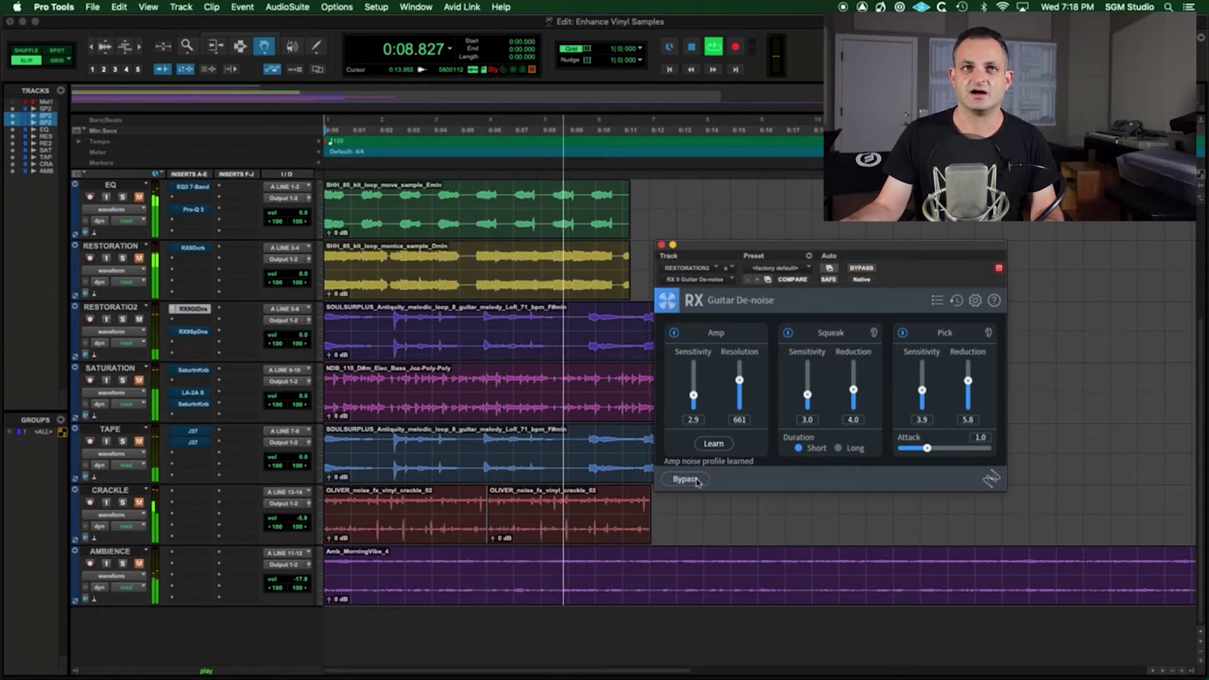
{"action": "left_click", "coordinate": [693, 480]}
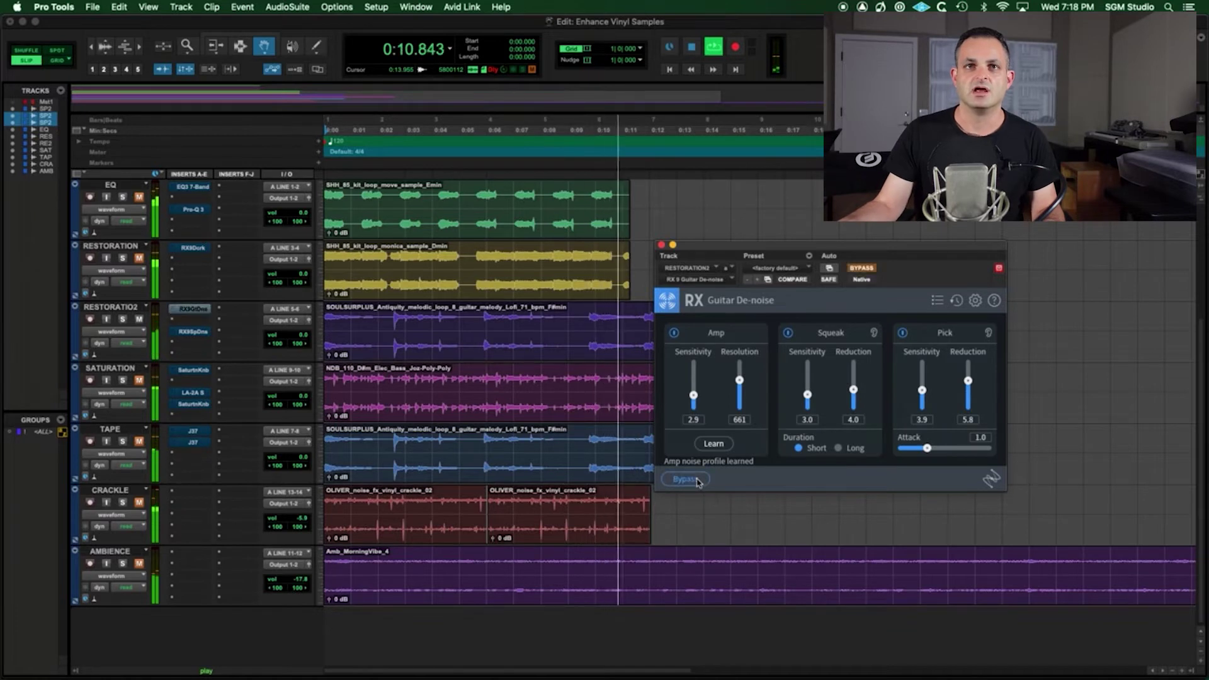
{"action": "key", "text": "space"}
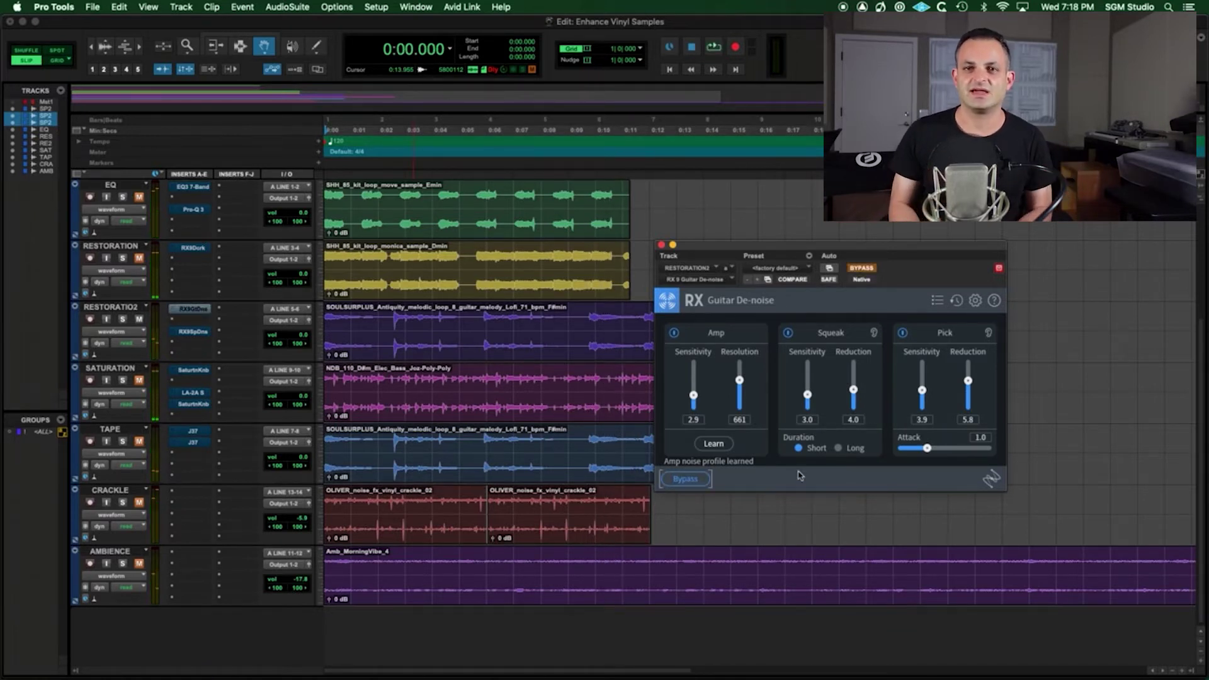
- Load the factory default preset in Guitar De-noise and set Squeak Reduction to 4.3 while auditioning against the bypassed sound
{"action": "left_click", "coordinate": [779, 269]}
{"action": "left_click", "coordinate": [781, 273]}
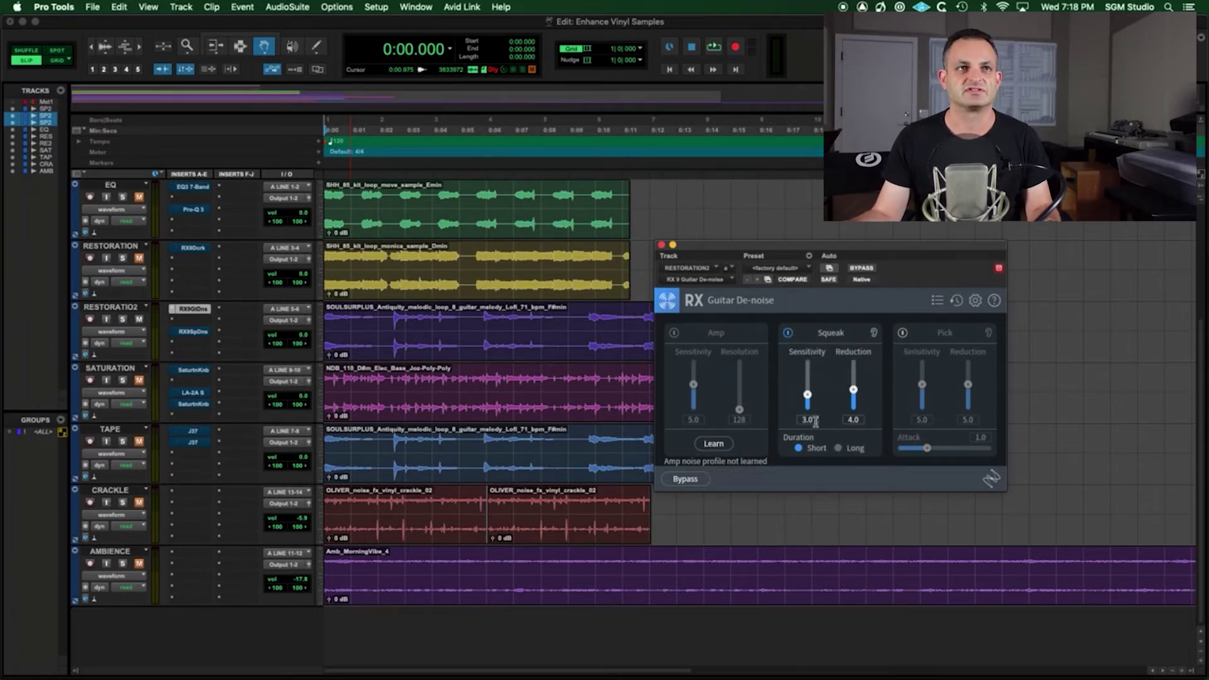
{"action": "key", "text": "space"}
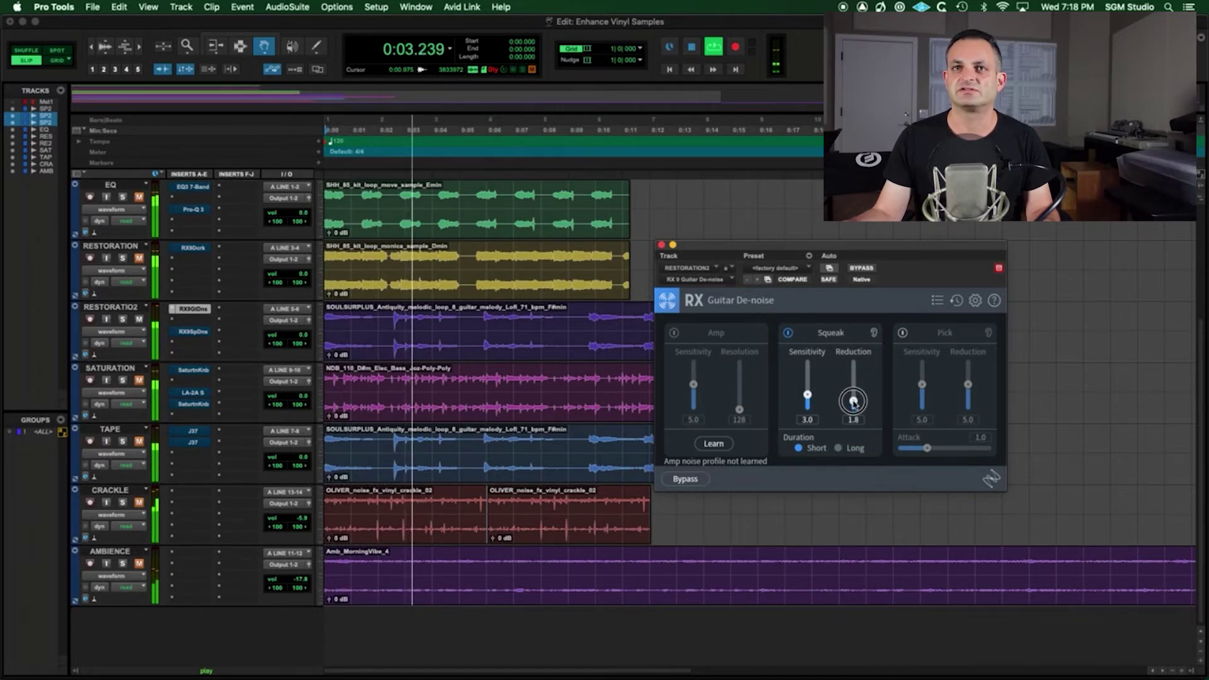
{"action": "mouse_move", "coordinate": [853, 390]}
{"action": "left_mouse_down"}
{"action": "mouse_move", "coordinate": [854, 402]}
{"action": "mouse_move", "coordinate": [853, 383]}
{"action": "left_mouse_up"}
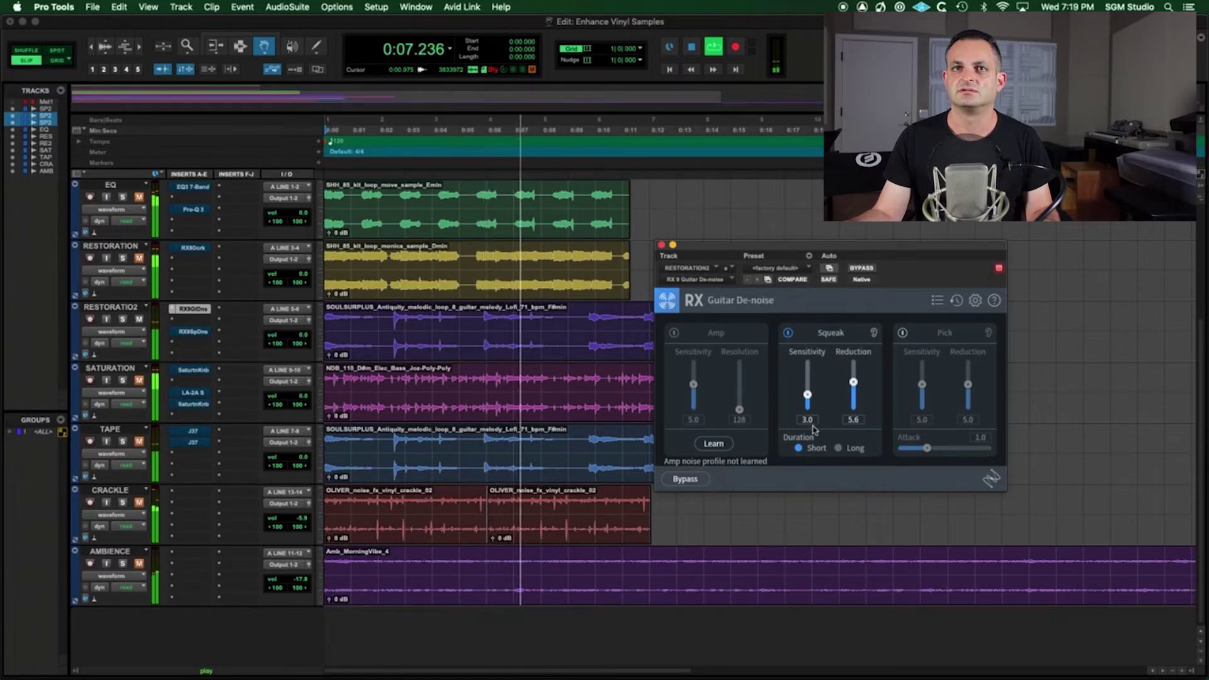
{"action": "left_click", "coordinate": [686, 480]}
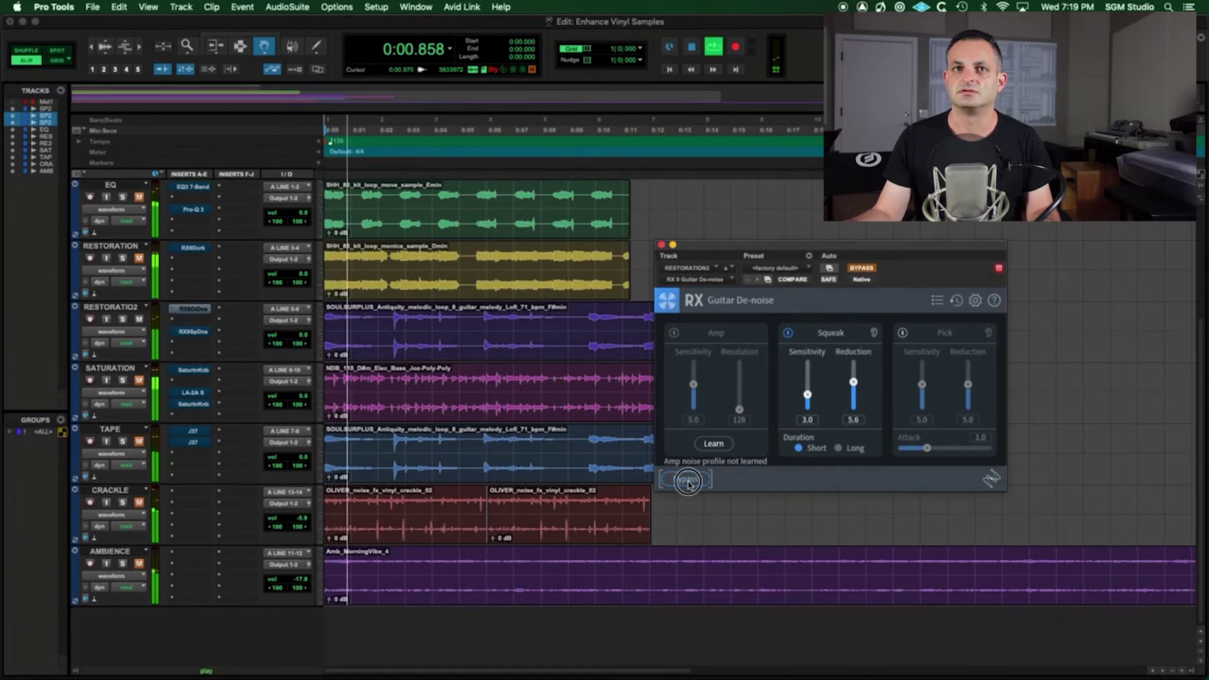
{"action": "left_click_drag", "start_coordinate": [854, 382], "coordinate": [856, 391]}
{"action": "key", "text": "space"}
- Enable the Pick module in Guitar De-noise, audition the guitar sample and set the Pick Attack to 1.3
{"action": "left_click", "coordinate": [903, 333]}
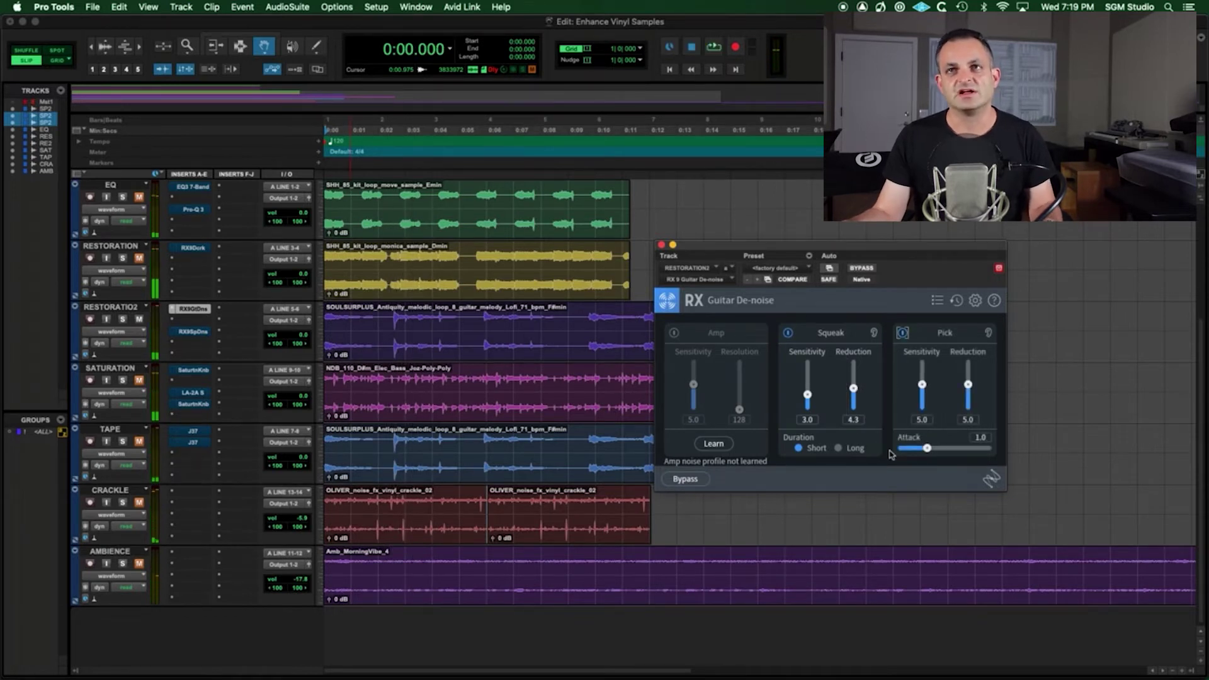
{"action": "key", "text": "space"}
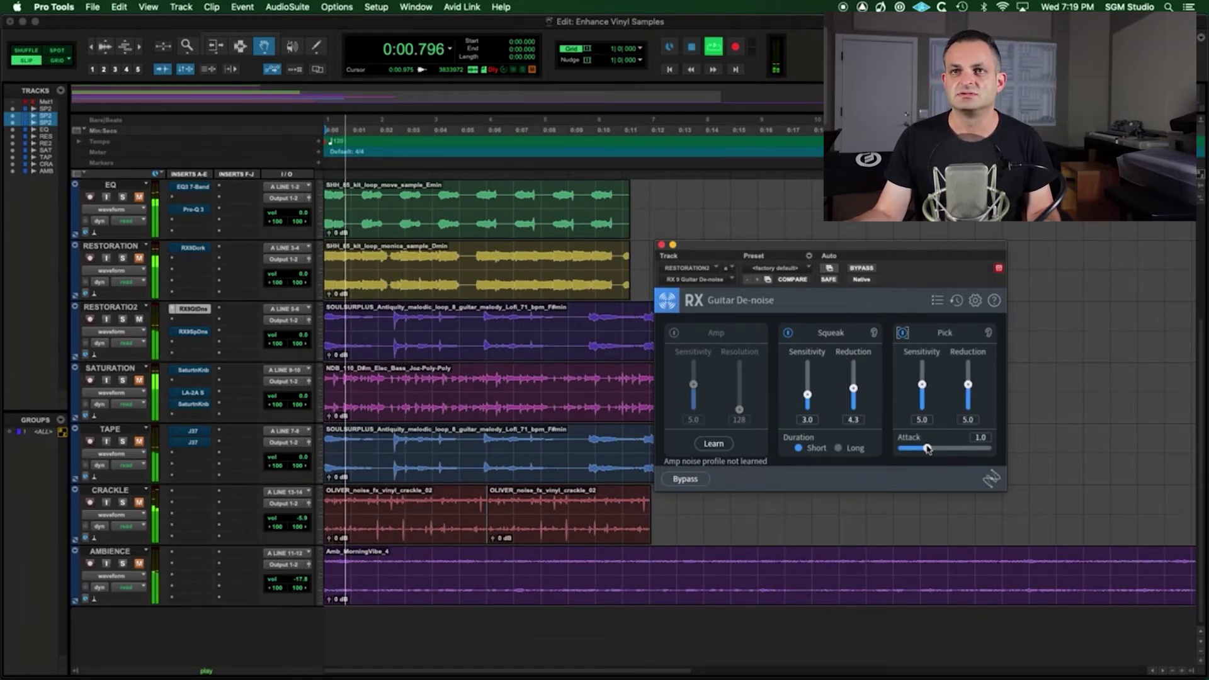
{"action": "key", "text": "space"}
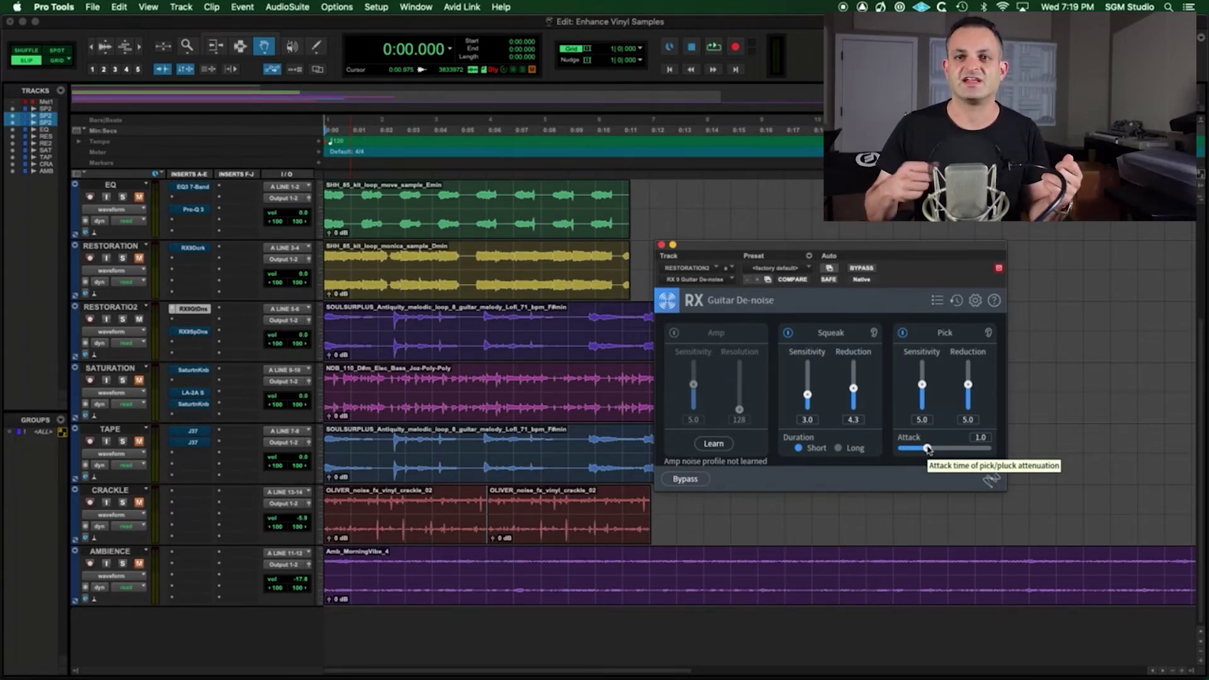
{"action": "key", "text": "space"}
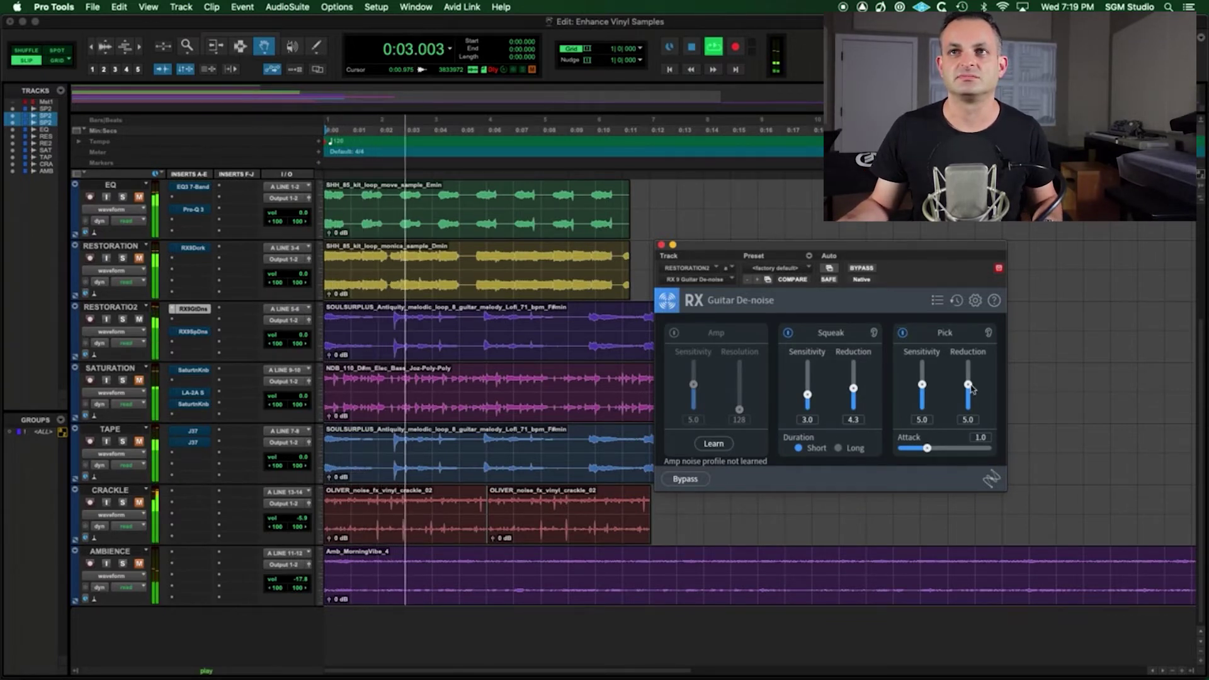
{"action": "key", "text": "space"}
{"action": "left_click_drag", "start_coordinate": [927, 447], "coordinate": [934, 448]}
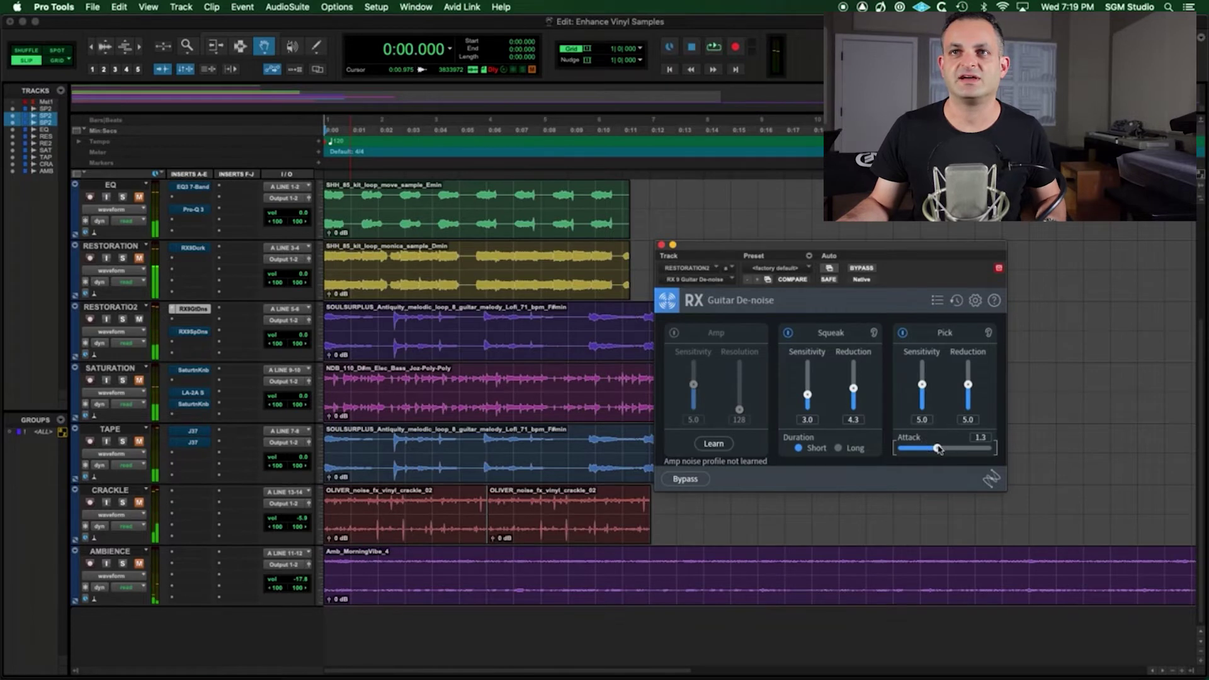
- While auditioning the guitar sample, set Pick Sensitivity to 6.3, Pick Reduction to 7.3 and Attack to 1.6
{"action": "key", "text": "space"}
{"action": "left_click_drag", "start_coordinate": [969, 384], "coordinate": [968, 378]}
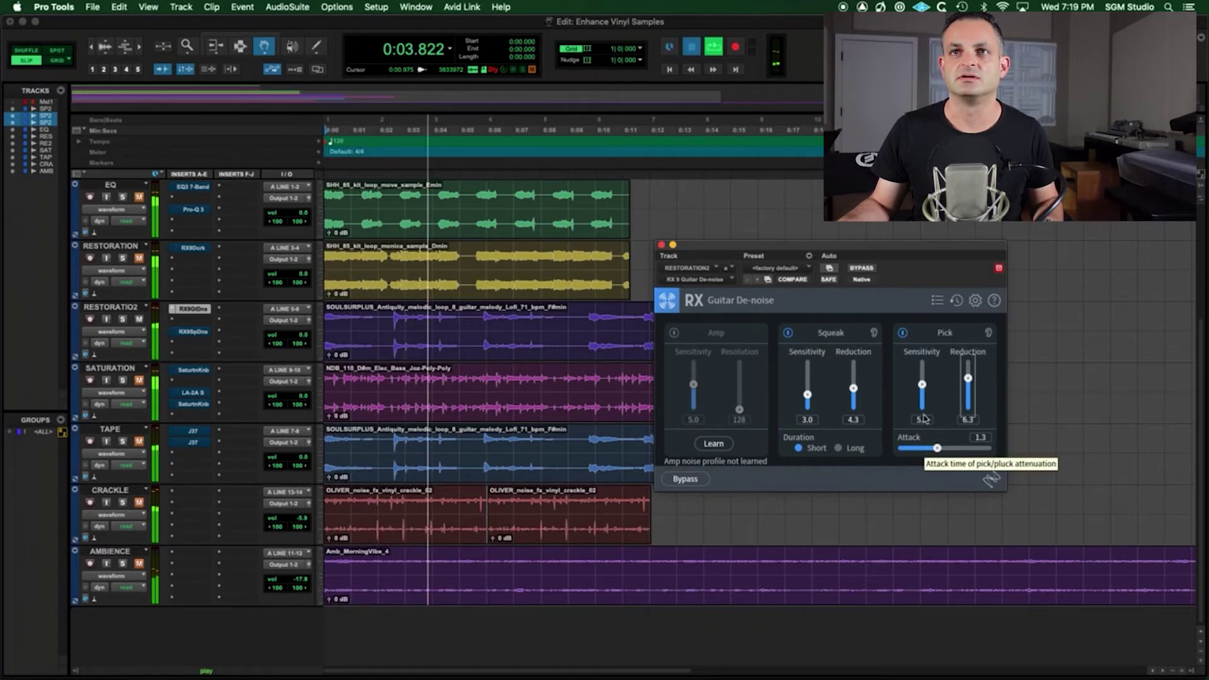
{"action": "key", "text": "space"}
{"action": "left_click_drag", "start_coordinate": [924, 418], "coordinate": [924, 412]}
{"action": "key", "text": "space"}
{"action": "key", "text": "space"}
{"action": "left_click_drag", "start_coordinate": [969, 378], "coordinate": [968, 373]}
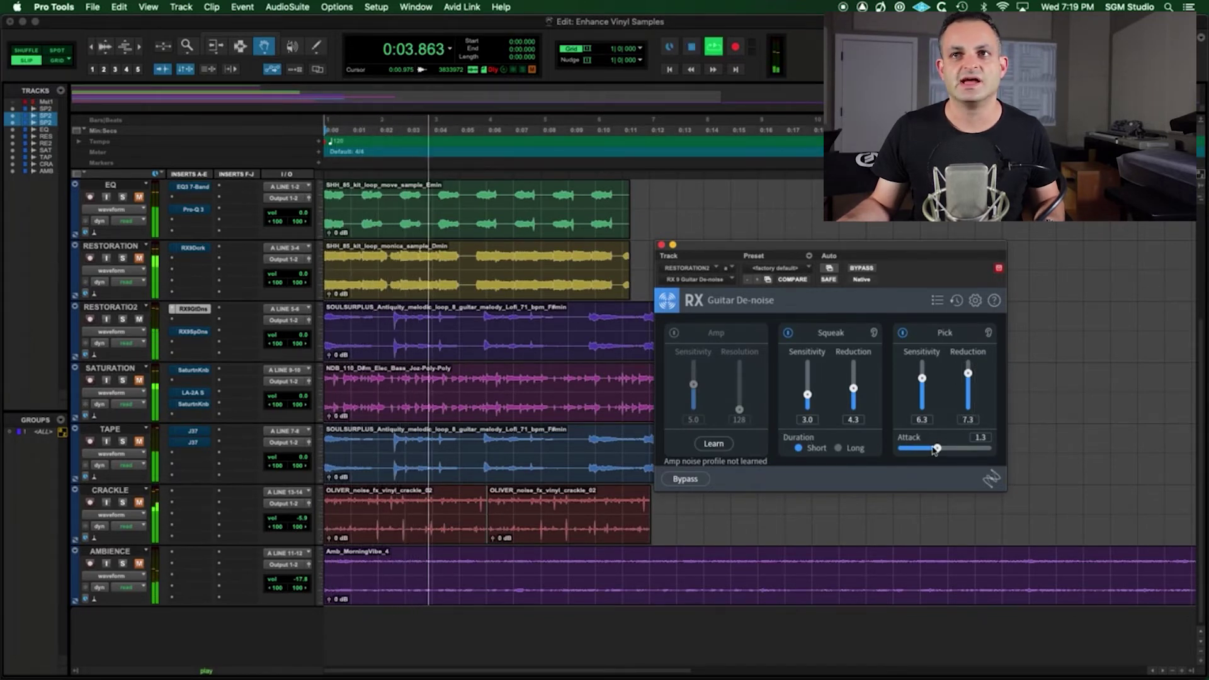
{"action": "left_click_drag", "start_coordinate": [936, 448], "coordinate": [947, 448]}
{"action": "key", "text": "space"}
{"action": "key", "text": "space"}
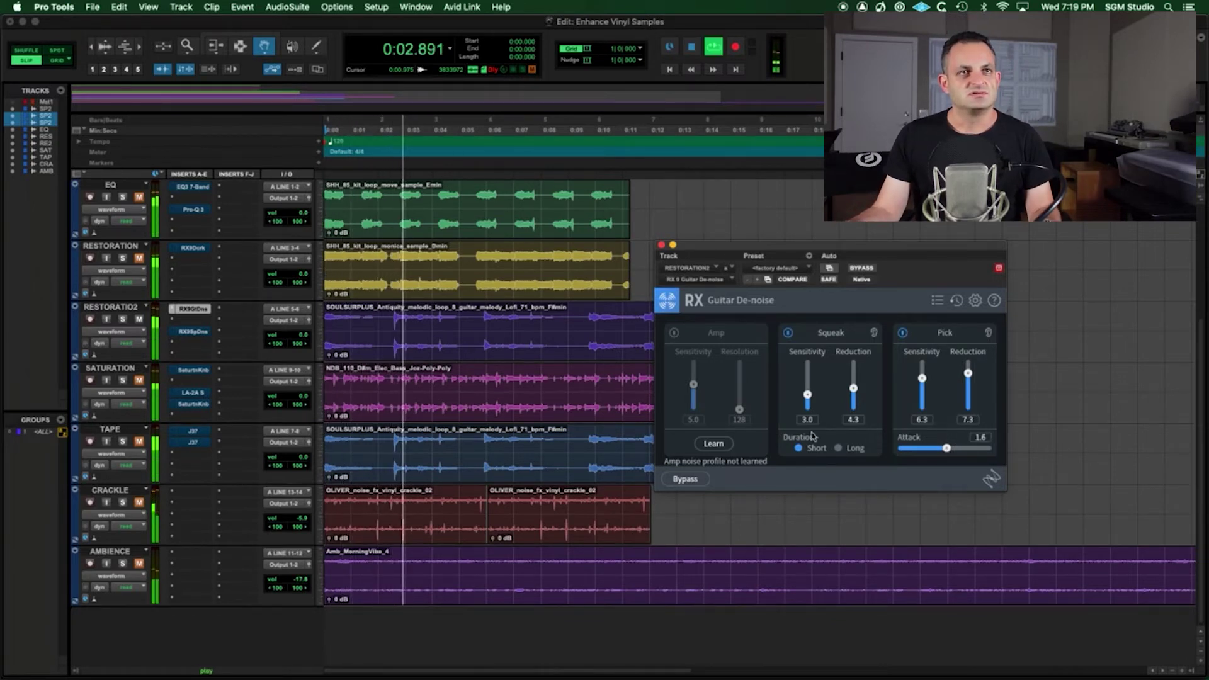
{"action": "key", "text": "space"}
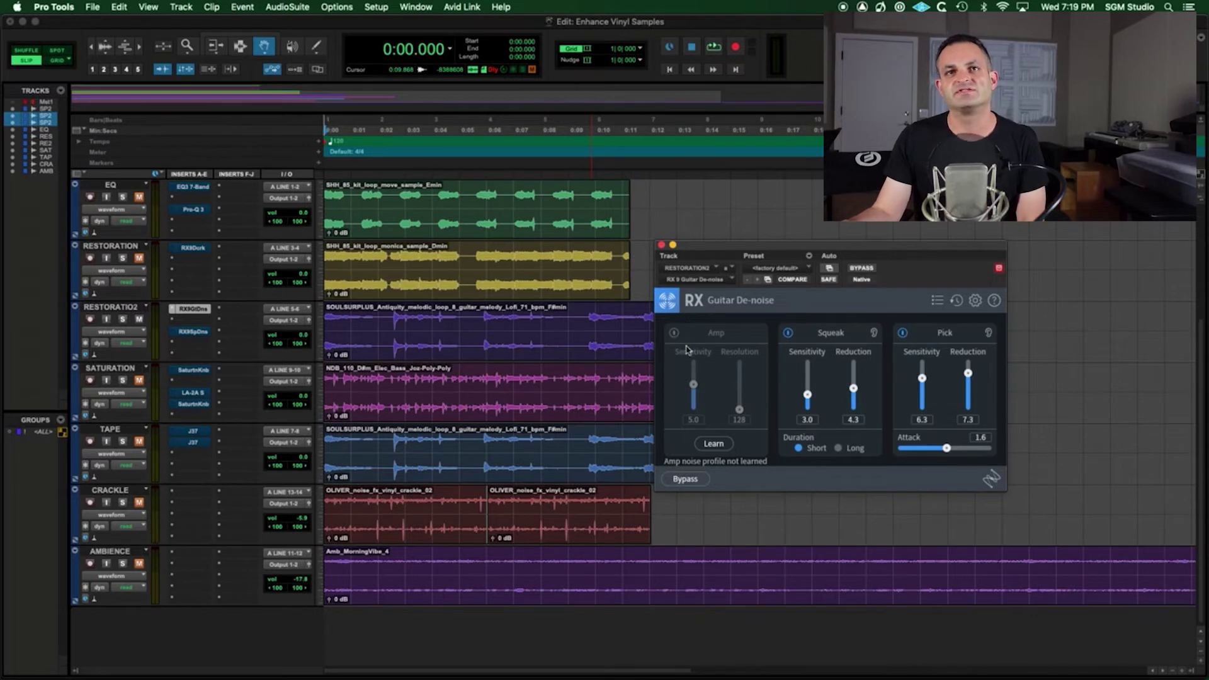
- Have the Amp module of Guitar De-noise learn the noise profile from playback of the guitar sample
{"action": "left_click", "coordinate": [712, 445]}
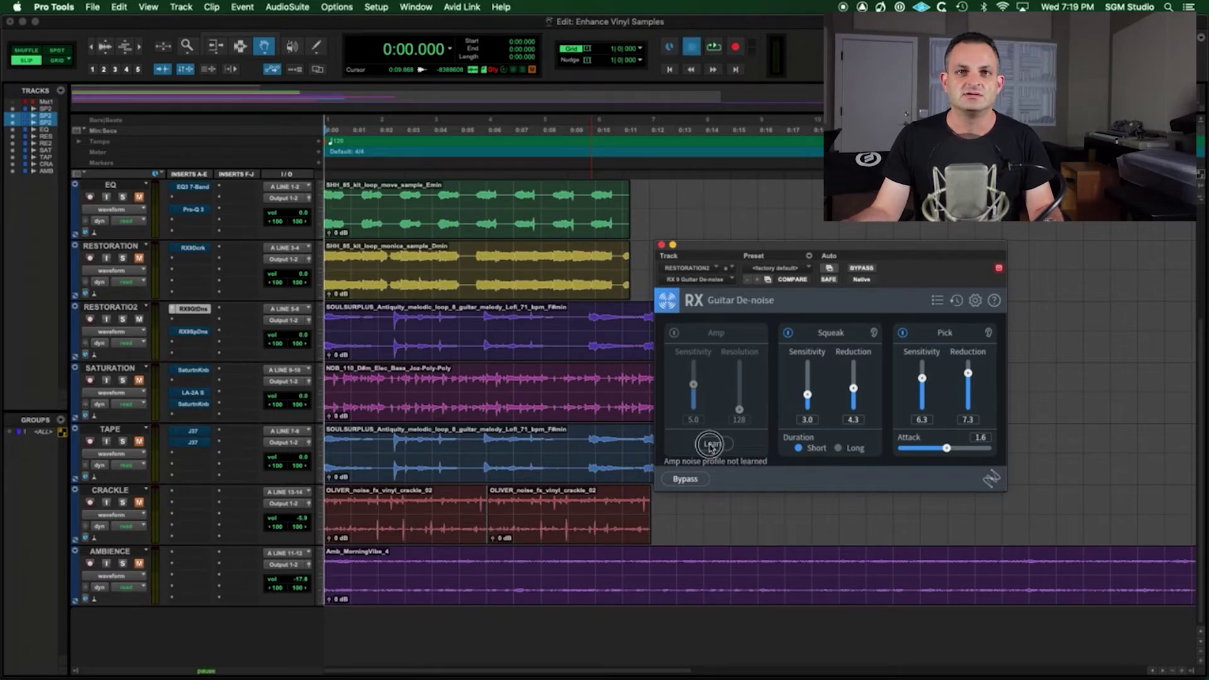
{"action": "key", "text": "space"}
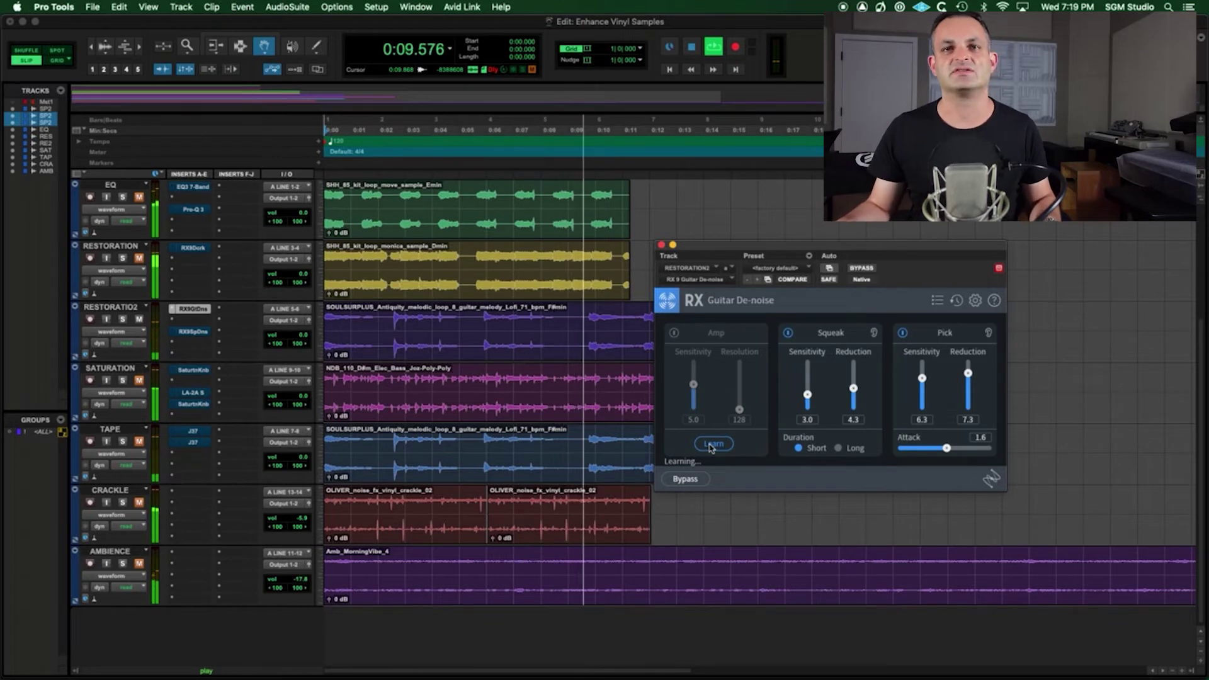
{"action": "key", "text": "space"}
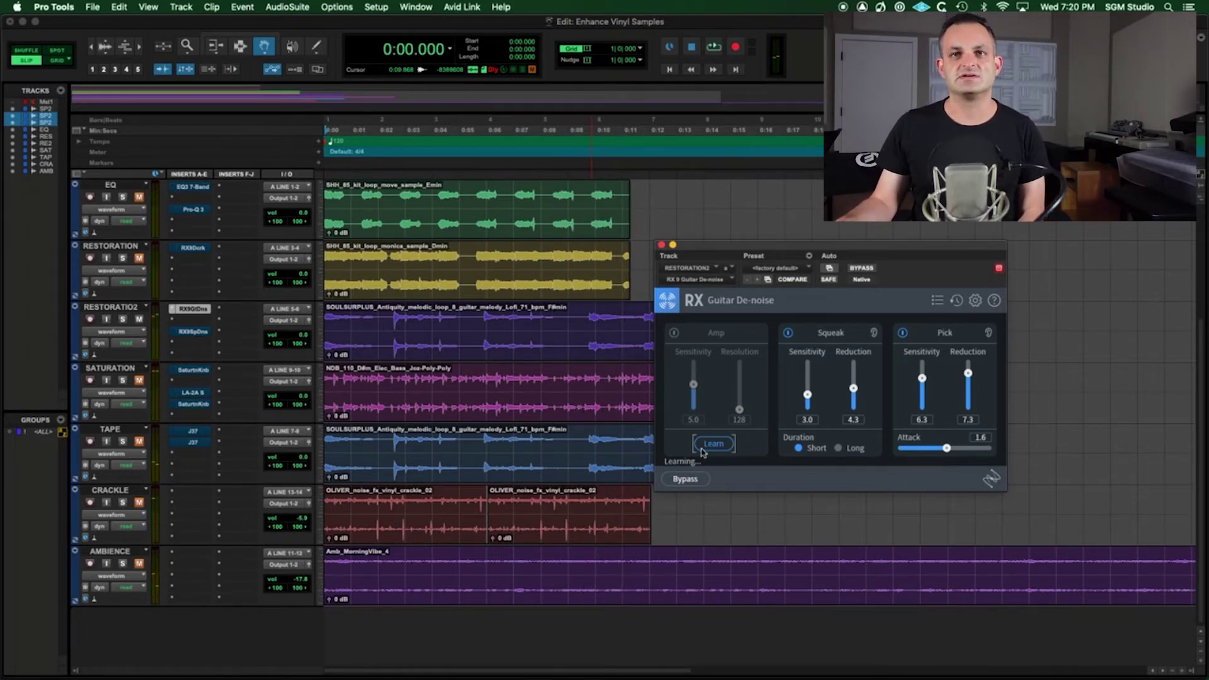
{"action": "left_click", "coordinate": [703, 451]}
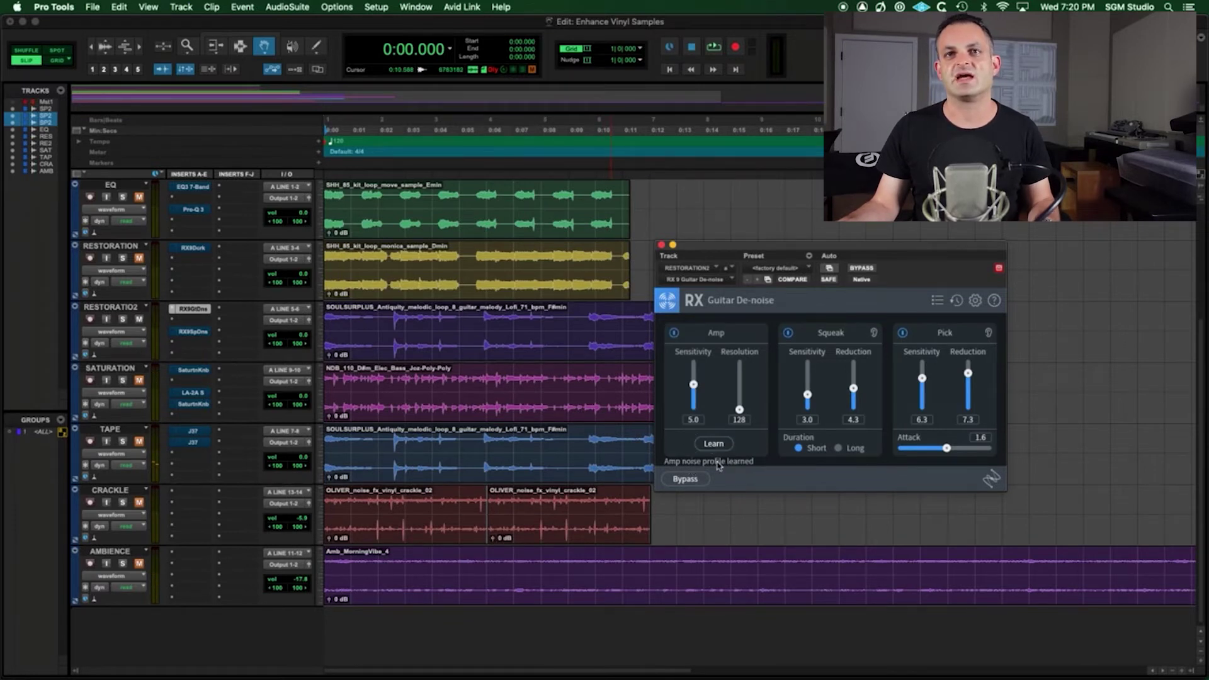
- During playback, set Amp Resolution to 536 and Sensitivity to 3.5, Squeak Reduction to 3.9 and Pick Reduction to 4.4
{"action": "key", "text": "space"}
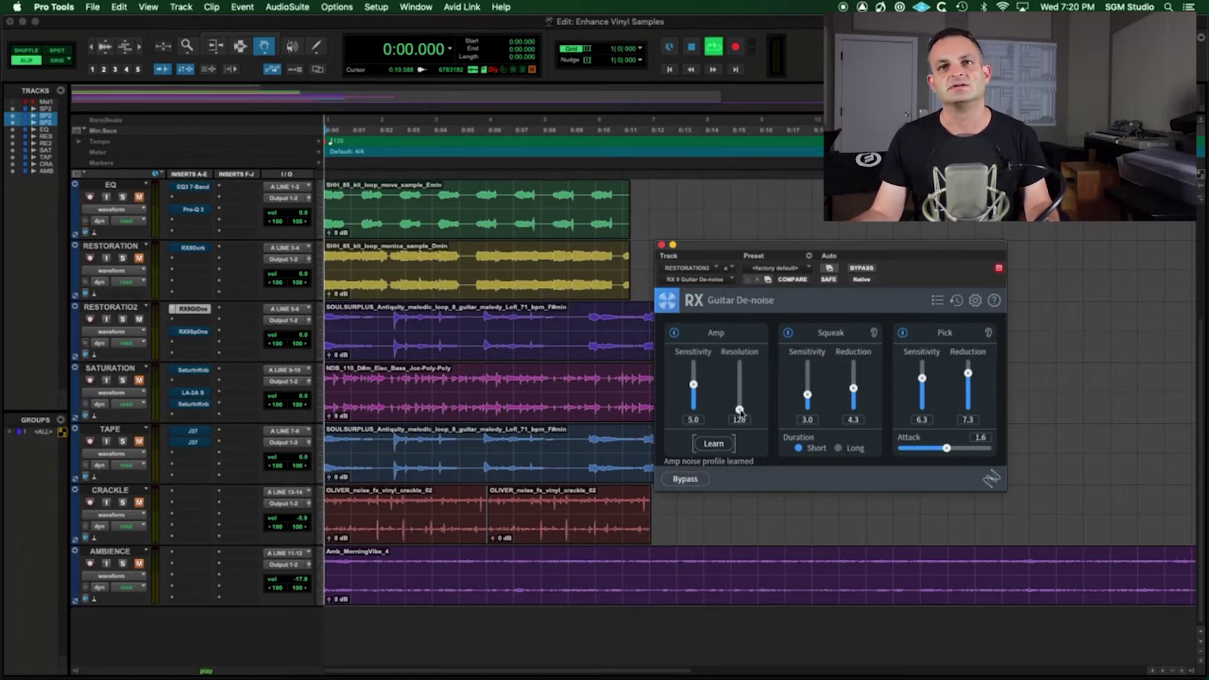
{"action": "left_click_drag", "start_coordinate": [740, 410], "coordinate": [741, 390]}
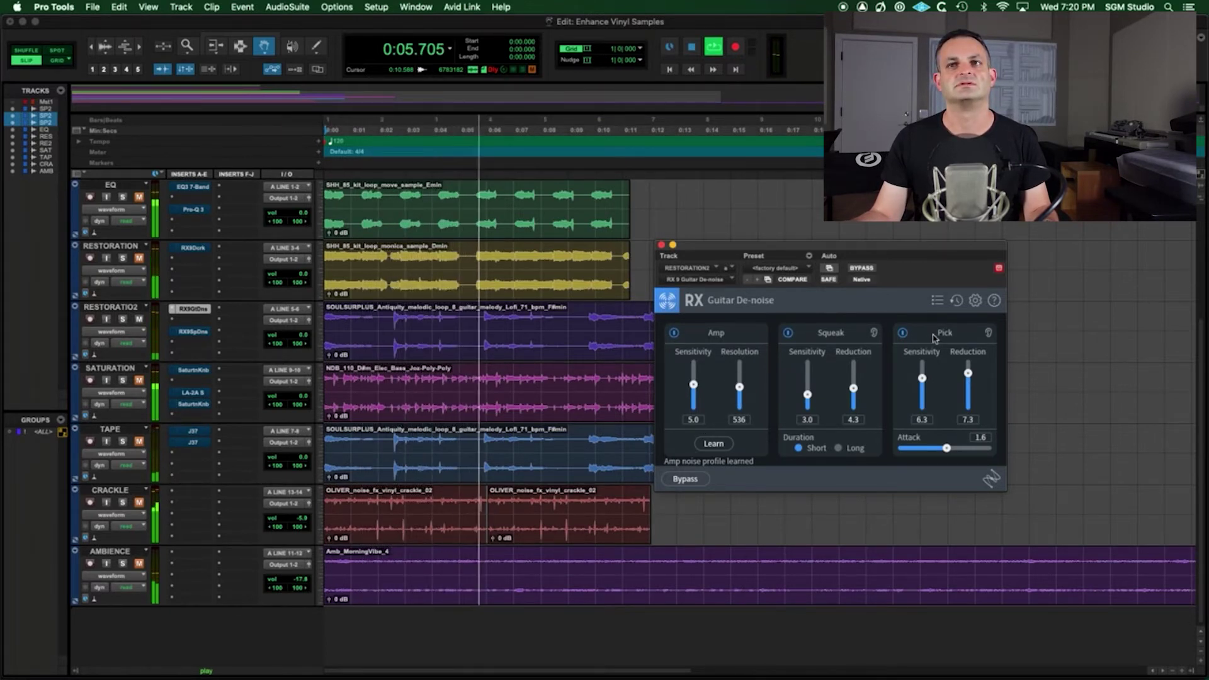
{"action": "left_click_drag", "start_coordinate": [968, 373], "coordinate": [968, 388]}
{"action": "left_click_drag", "start_coordinate": [854, 387], "coordinate": [854, 390]}
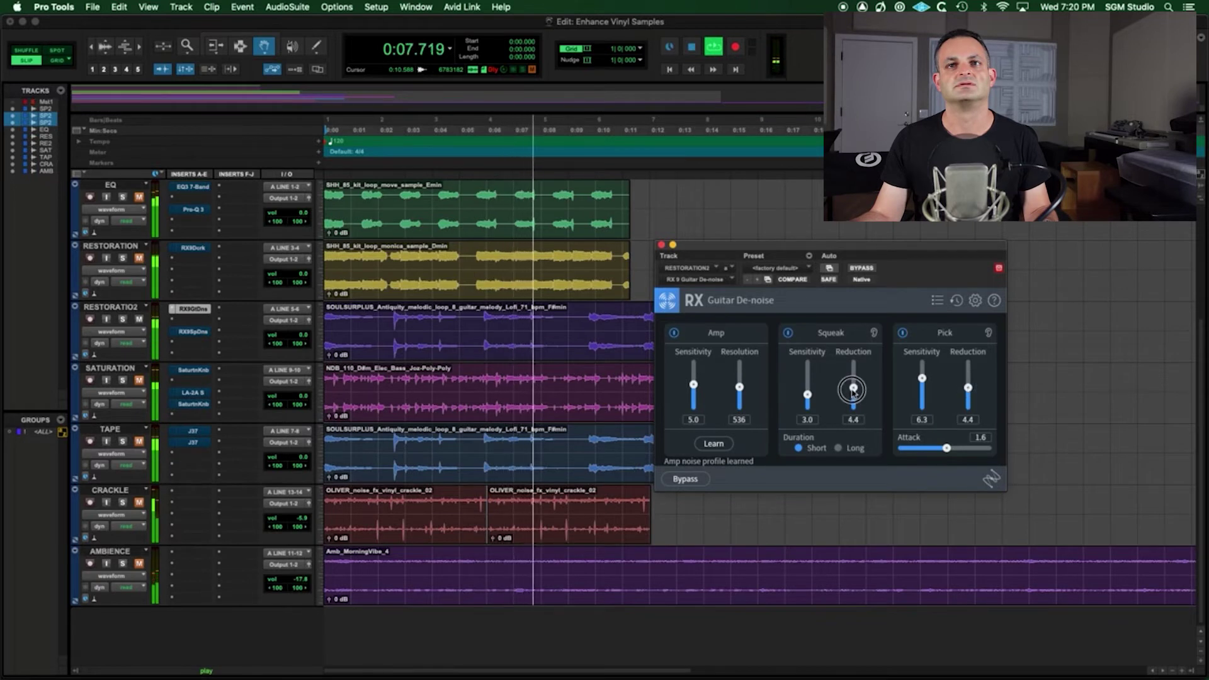
{"action": "left_click_drag", "start_coordinate": [694, 386], "coordinate": [695, 397]}
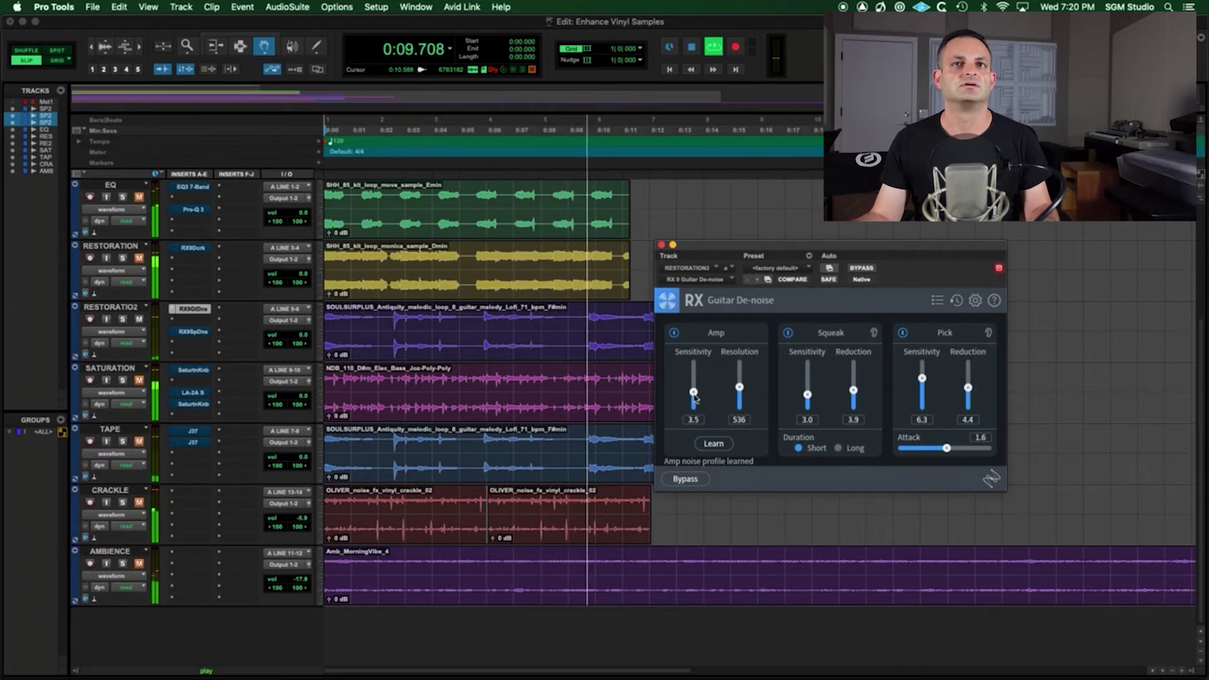
{"action": "key", "text": "space"}
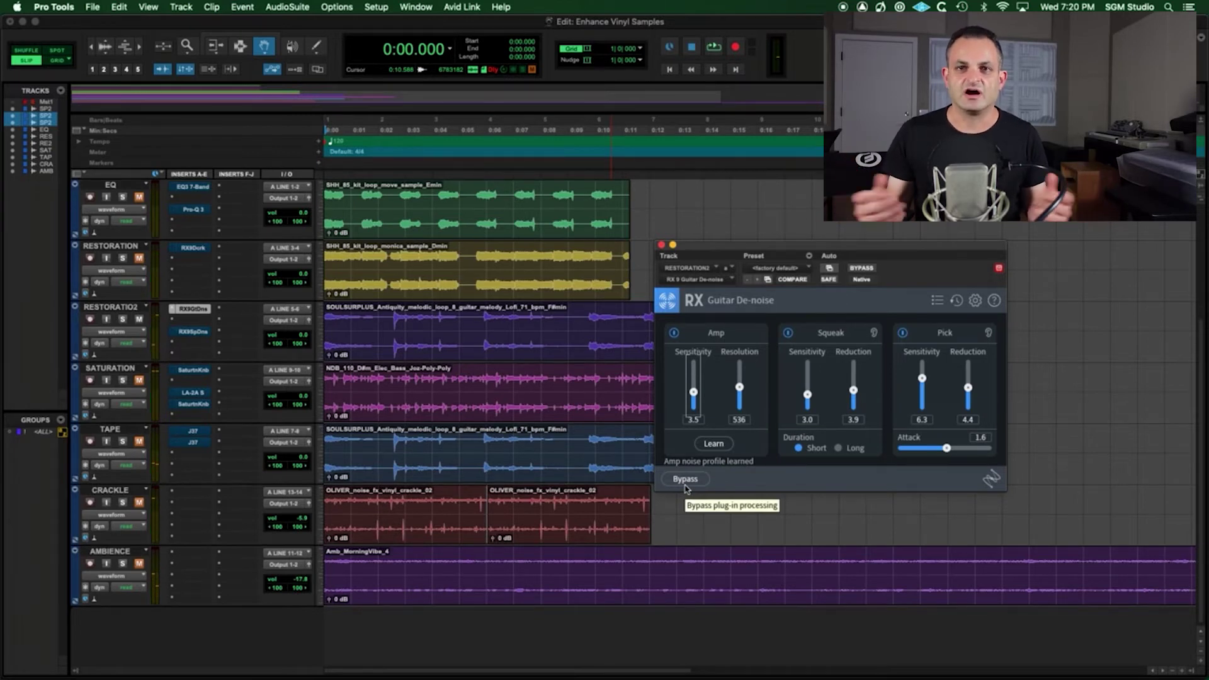
- Play the guitar sample with Guitar De-noise bypassed, then re-enabled, to compare the adjusted settings with the original
{"action": "left_click", "coordinate": [689, 480]}
{"action": "key", "text": "space"}
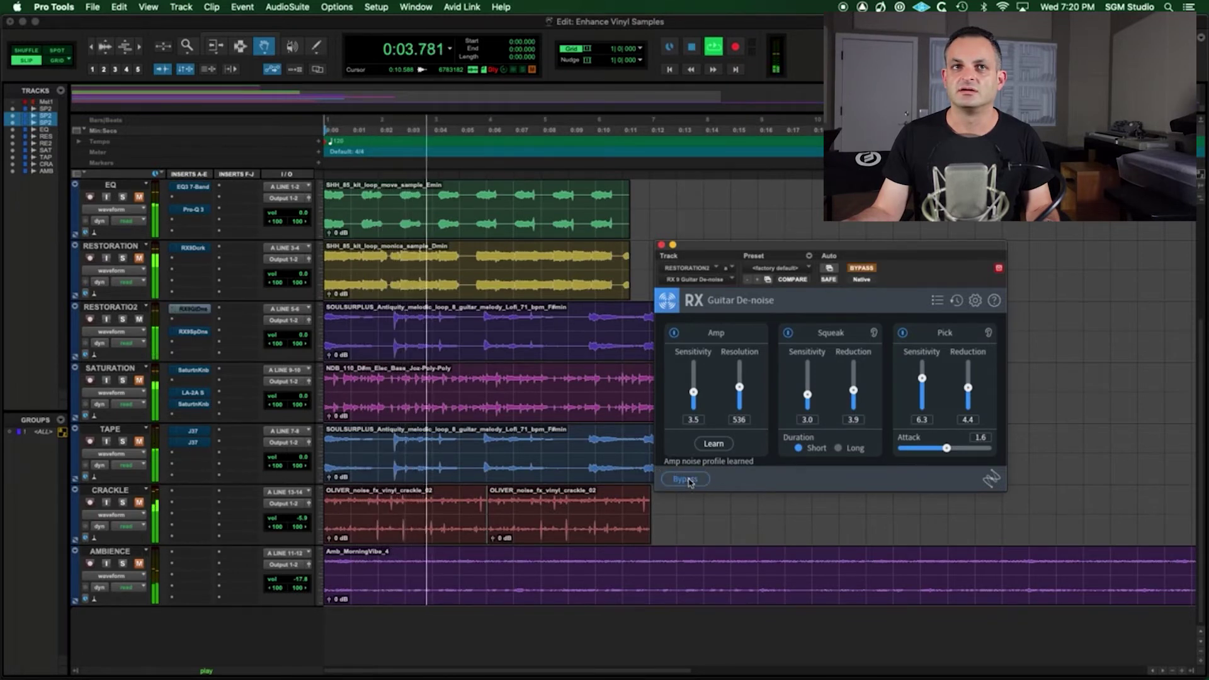
{"action": "left_click", "coordinate": [686, 479]}
{"action": "key", "text": "space"}
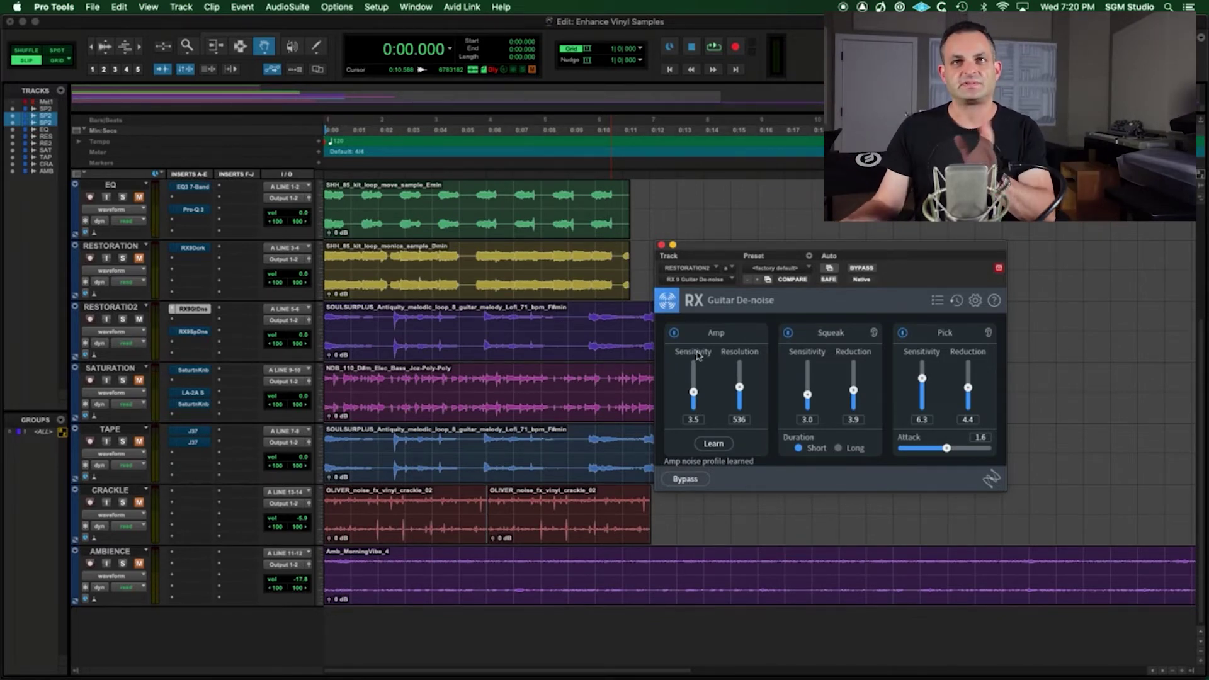
- Open RX 9 Spectral De-noise on the RESTORATIO2 track and audition the processed sound, the removed noise alone and the bypassed sound
{"action": "left_click", "coordinate": [191, 336]}
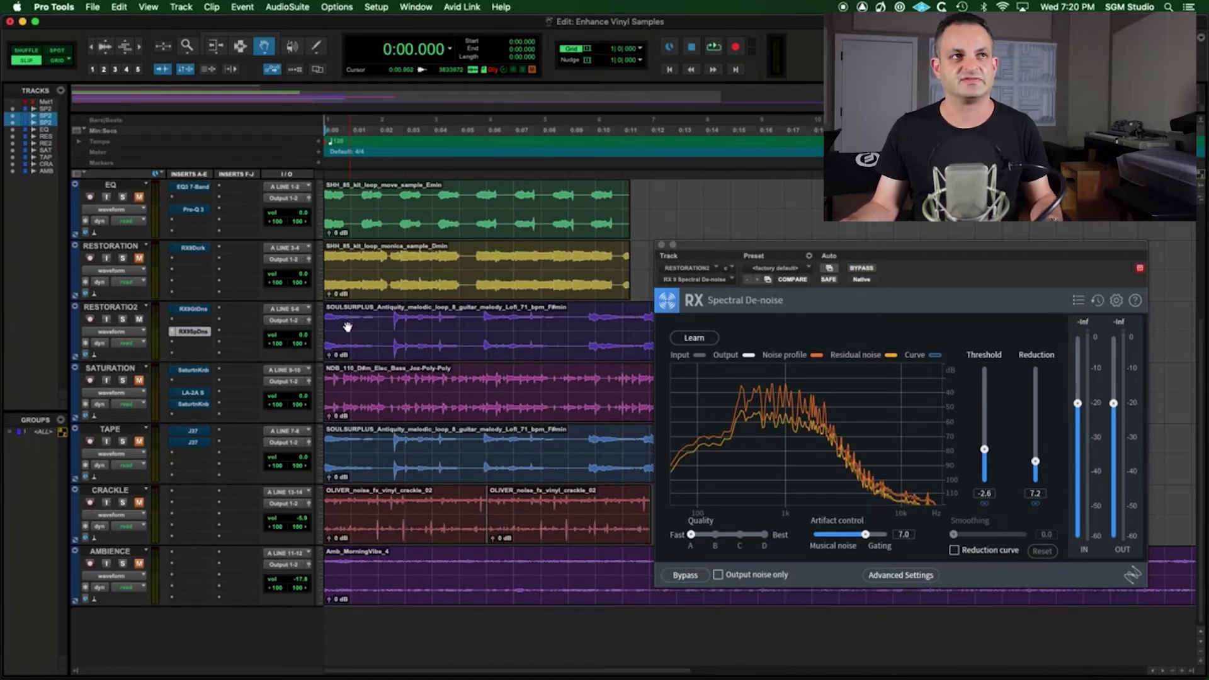
{"action": "key", "text": "space"}
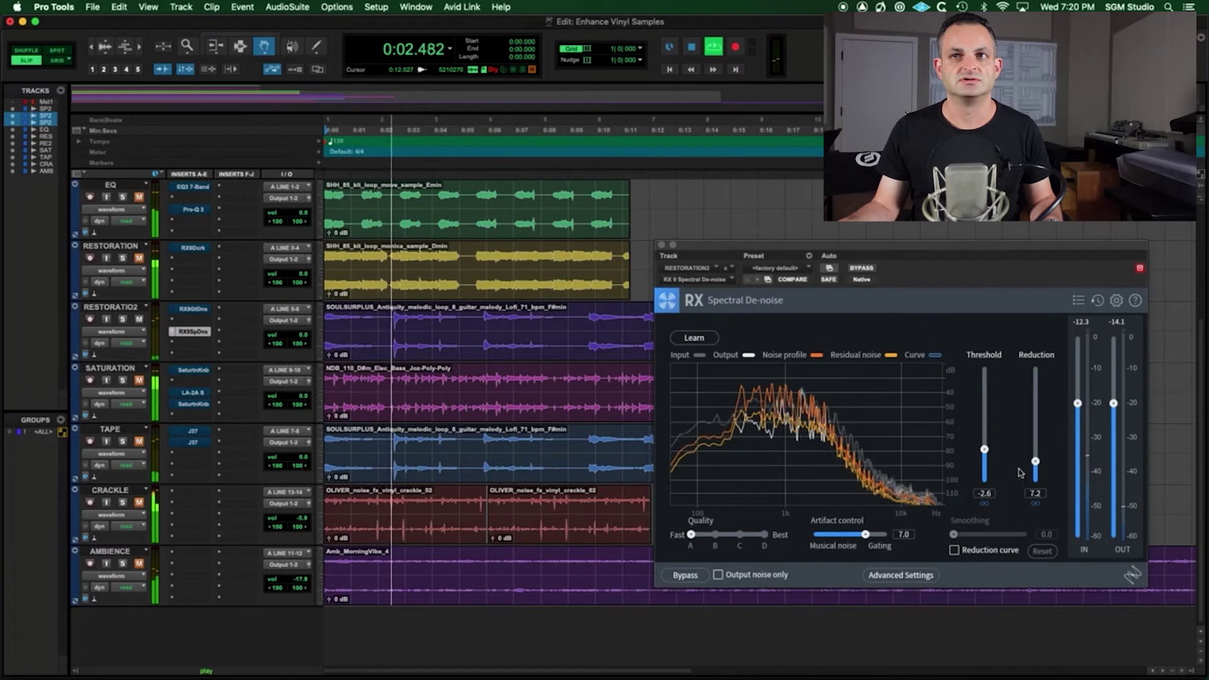
{"action": "left_click", "coordinate": [719, 575]}
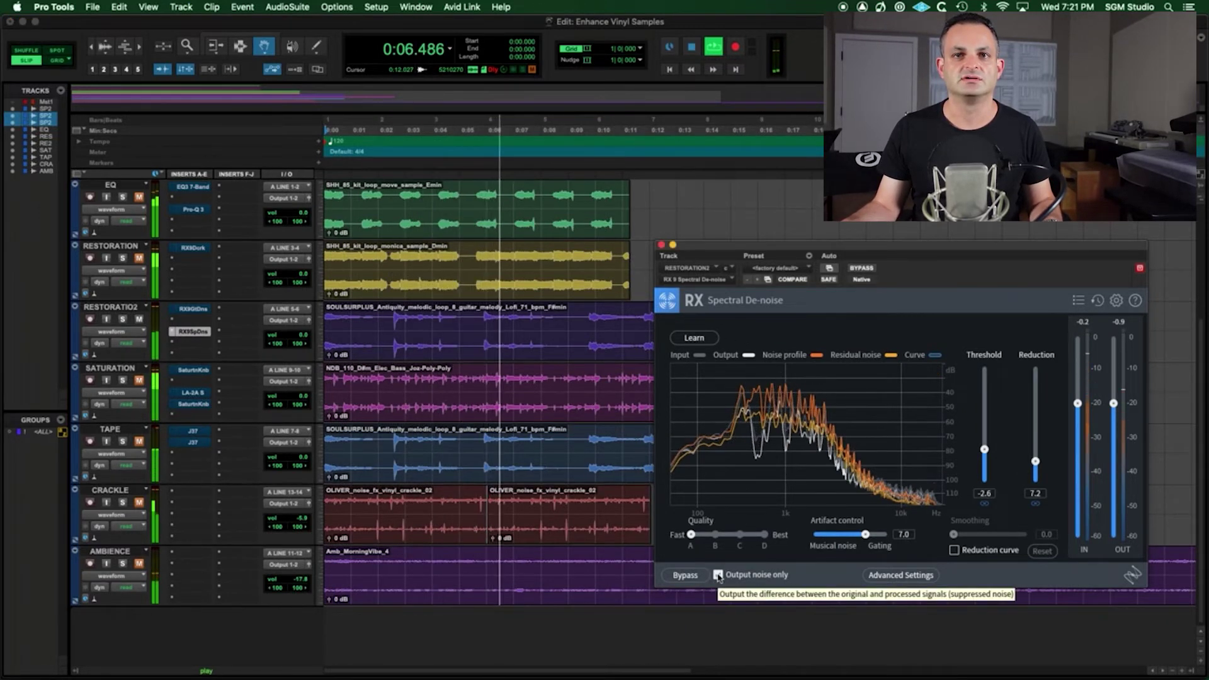
{"action": "left_click", "coordinate": [719, 575]}
{"action": "left_click", "coordinate": [682, 576]}
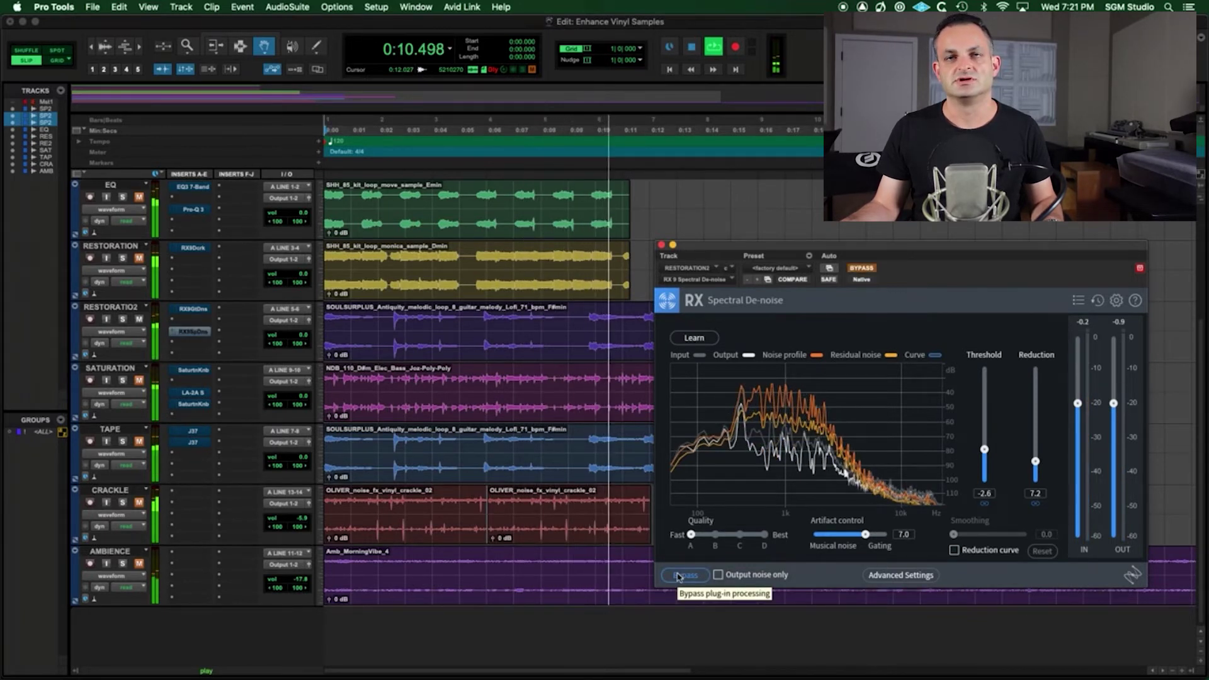
{"action": "left_click", "coordinate": [679, 576]}
{"action": "key", "text": "space"}
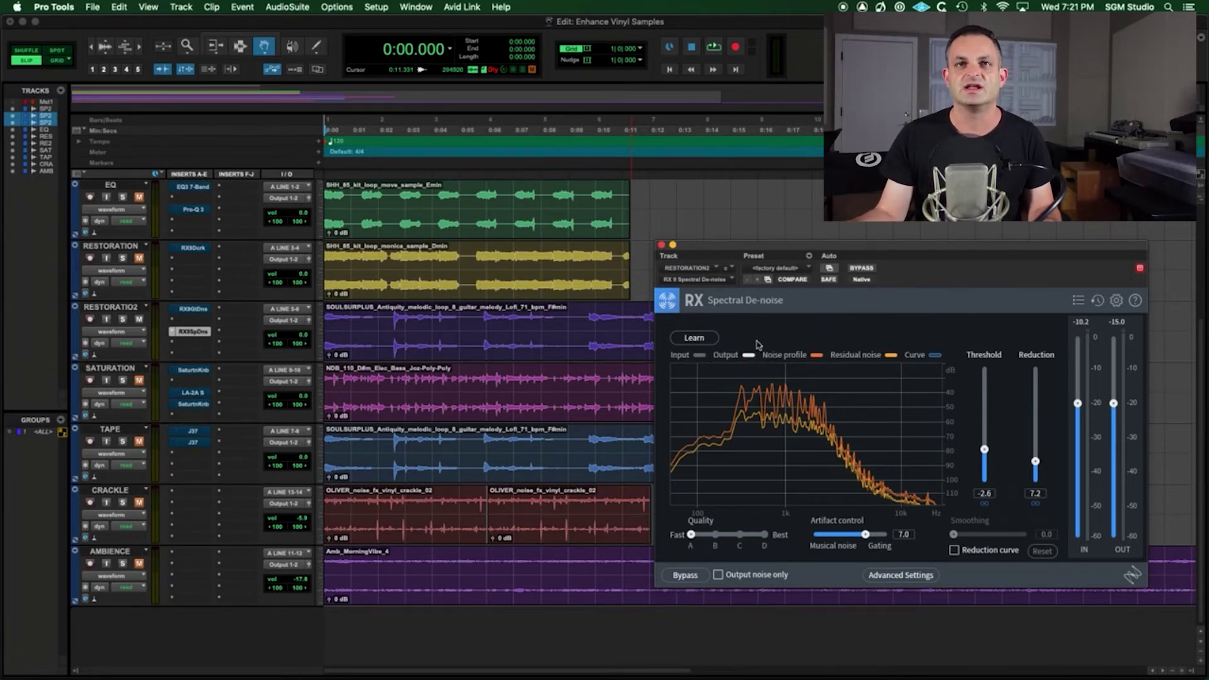
- Return Spectral De-noise to its default settings and learn a noise profile from playback of the whole guitar clip
{"action": "left_click", "coordinate": [515, 351]}
{"action": "left_click", "coordinate": [780, 279]}
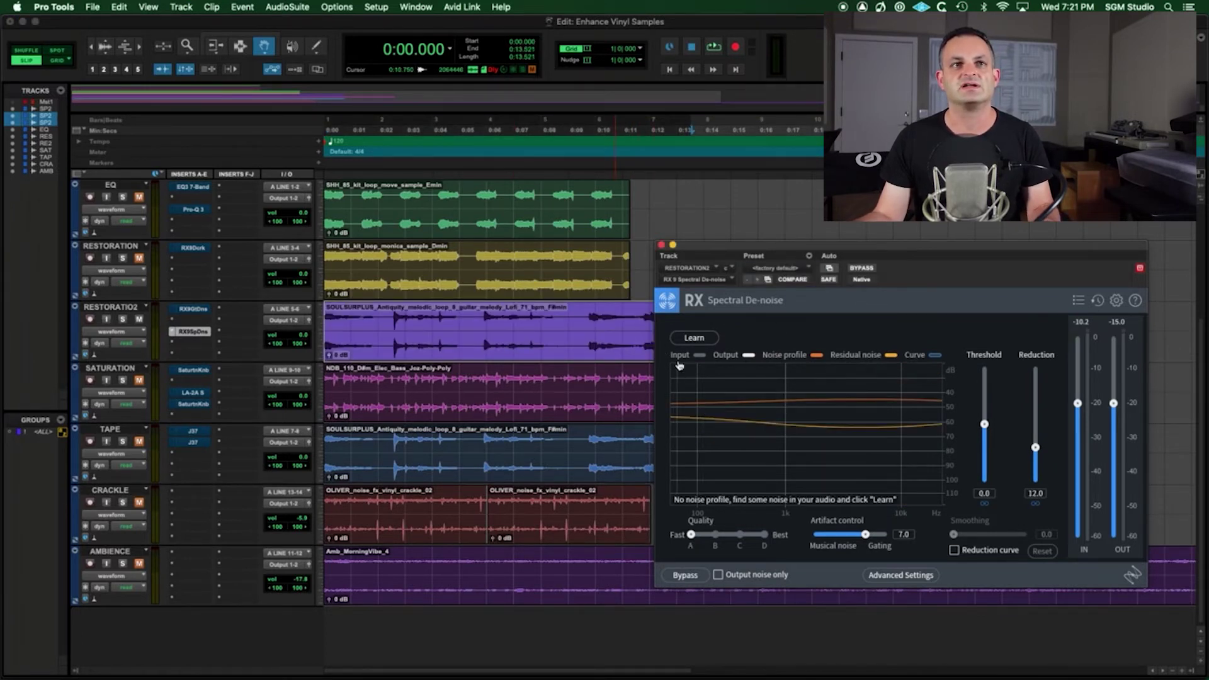
{"action": "left_click", "coordinate": [689, 341]}
{"action": "key", "text": "space"}
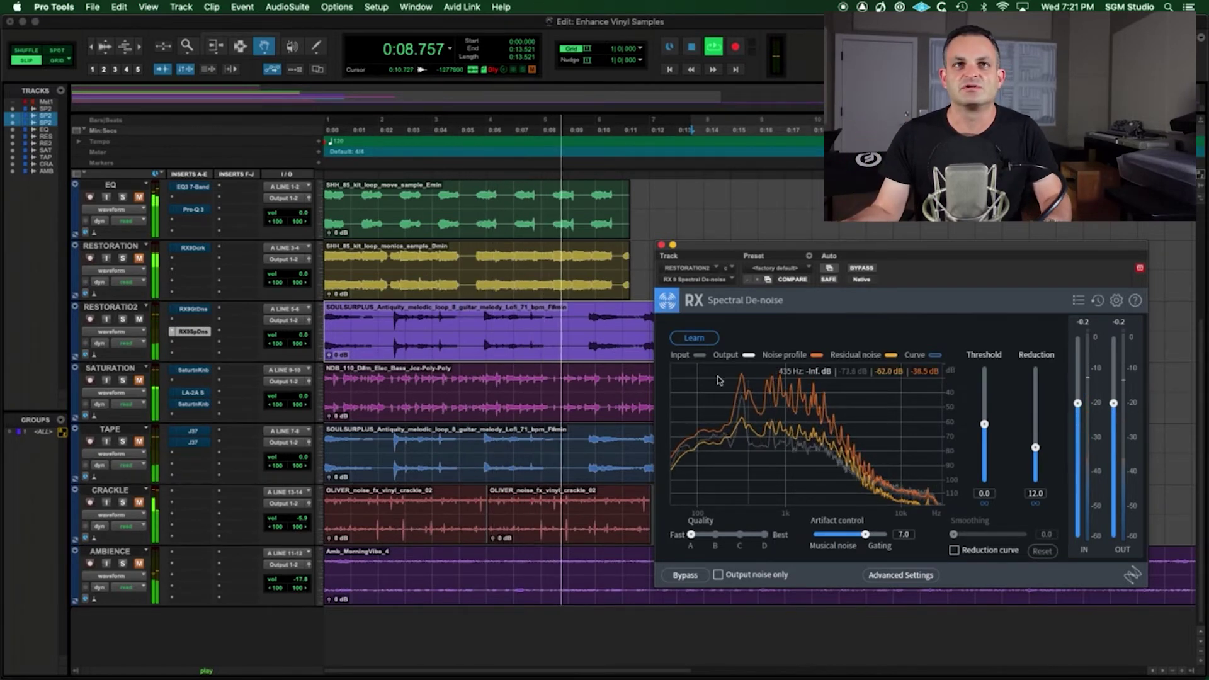
{"action": "key", "text": "space"}
- Select a roughly 0.44-second gap near 0:09 in the RESTORATIO2 guitar clip and have Spectral De-noise learn its noise profile from it
{"action": "key", "text": "F7"}
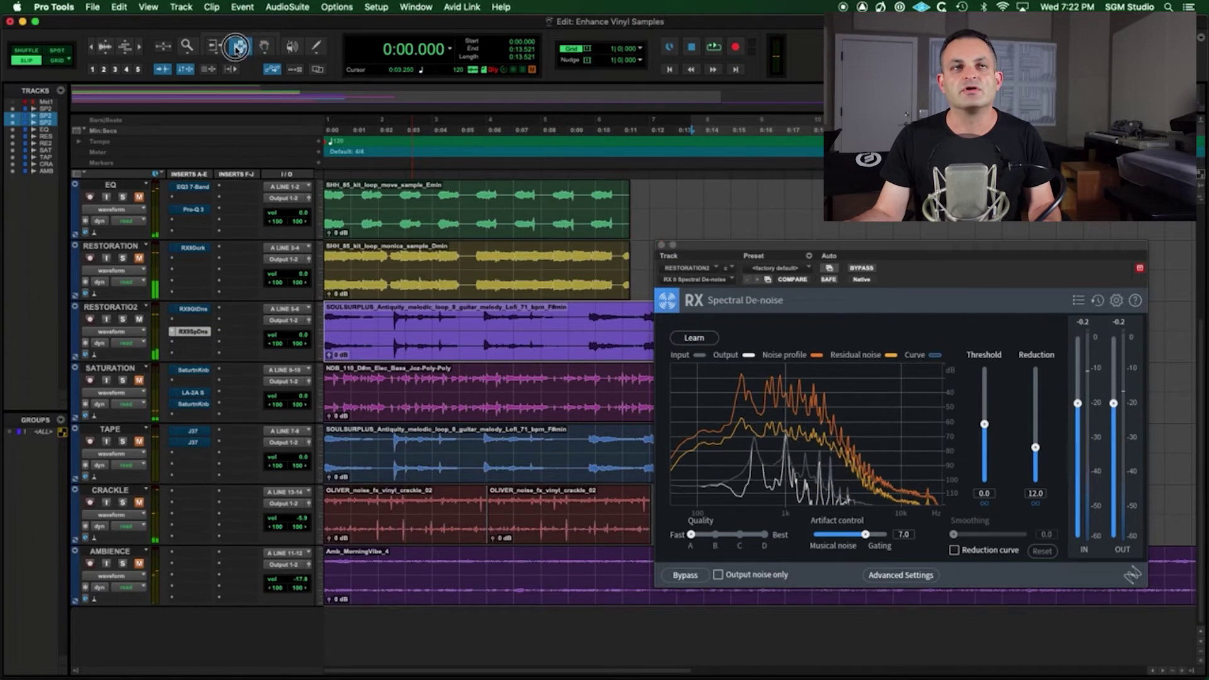
{"action": "left_click_drag", "start_coordinate": [570, 340], "coordinate": [582, 343]}
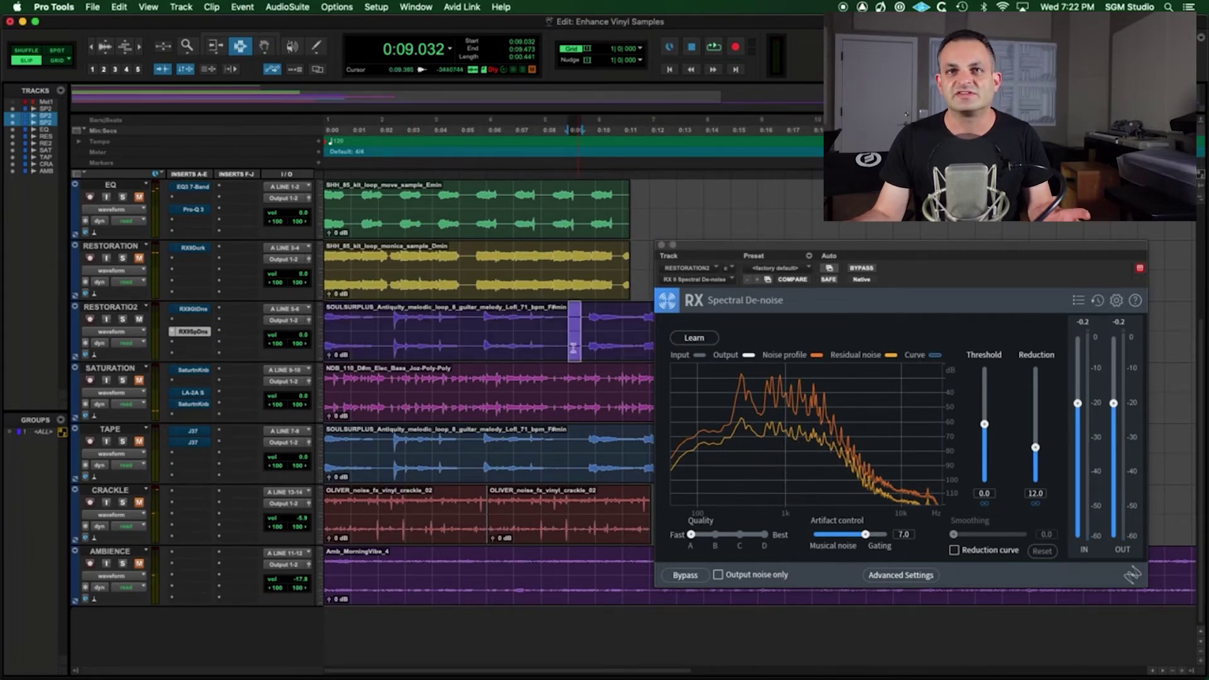
{"action": "left_click", "coordinate": [694, 341]}
{"action": "key", "text": "space"}
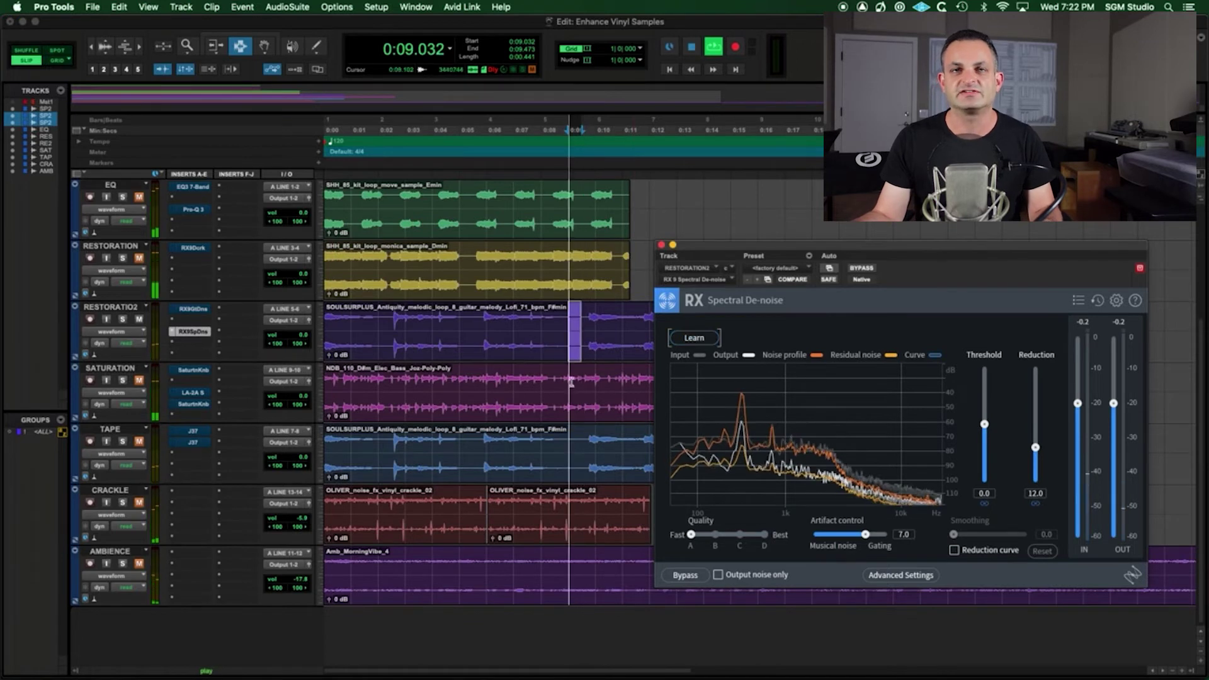
{"action": "key", "text": "space"}
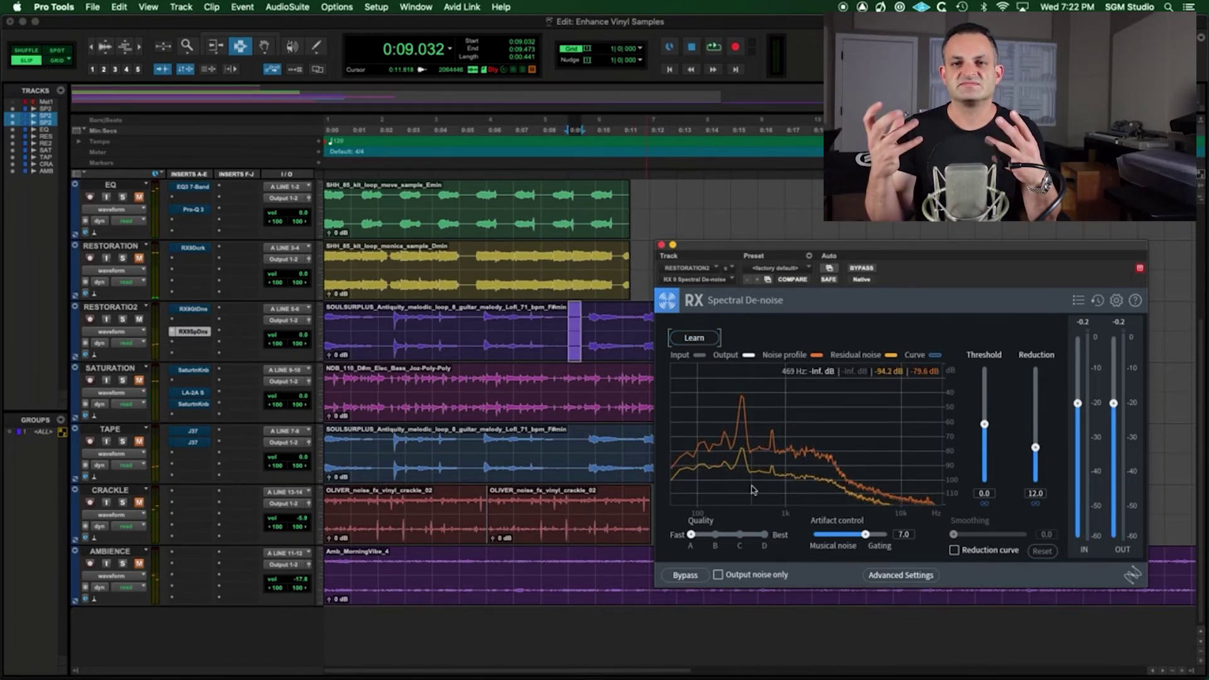
- Play the whole guitar clip through Spectral De-noise and audition the removed noise on its own
{"action": "left_click", "coordinate": [535, 349]}
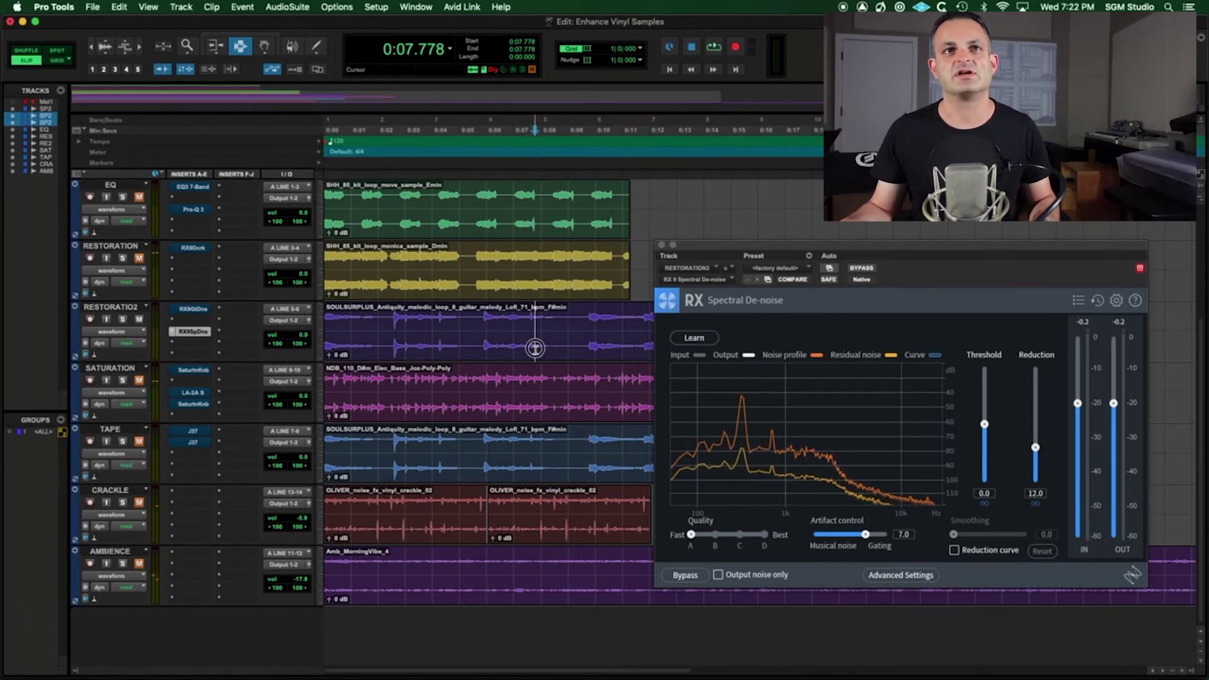
{"action": "double_click", "coordinate": [535, 349]}
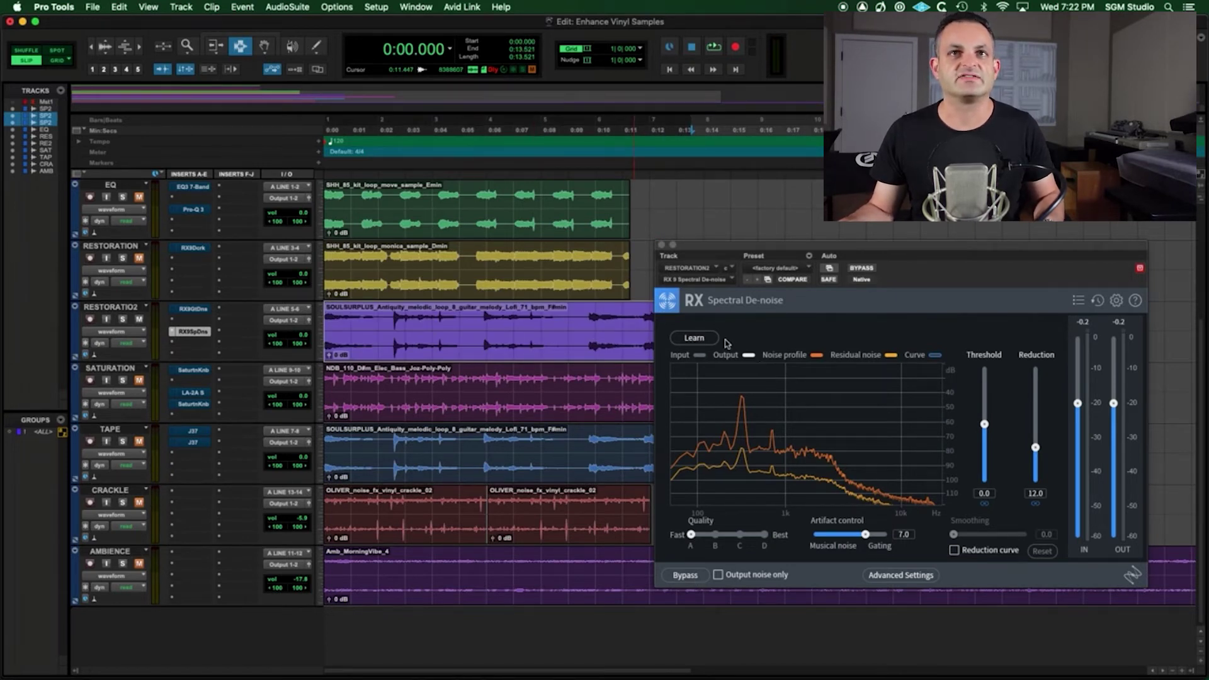
{"action": "key", "text": "space"}
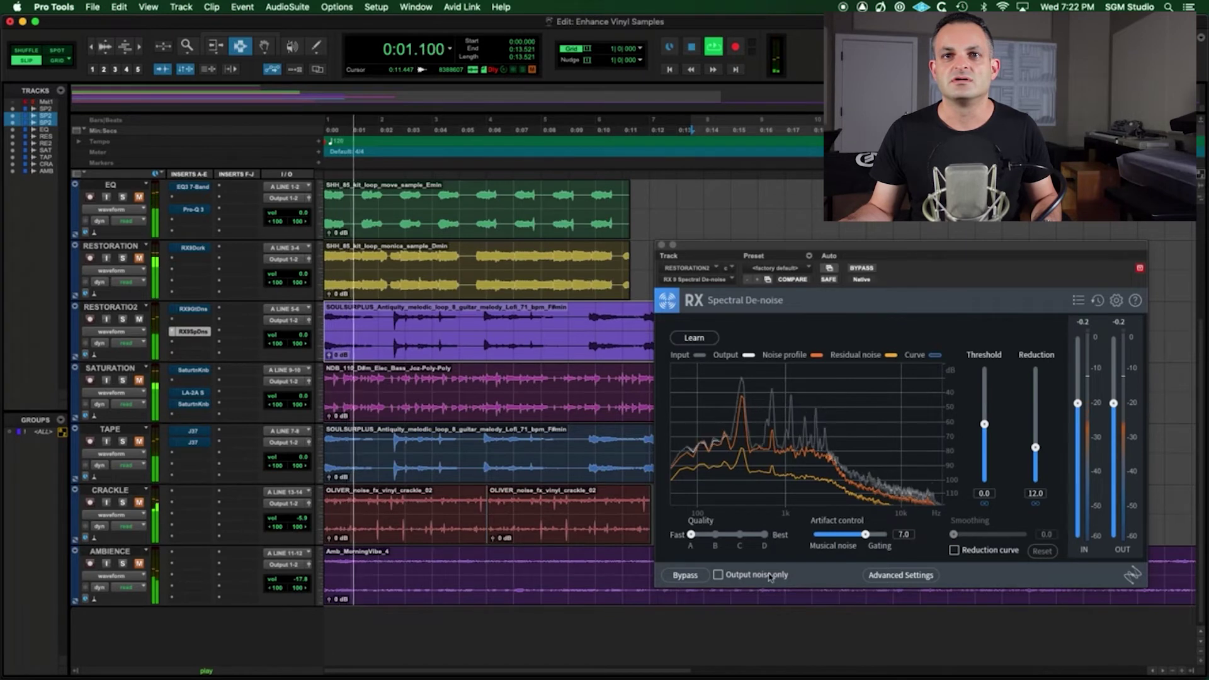
{"action": "left_click", "coordinate": [718, 575]}
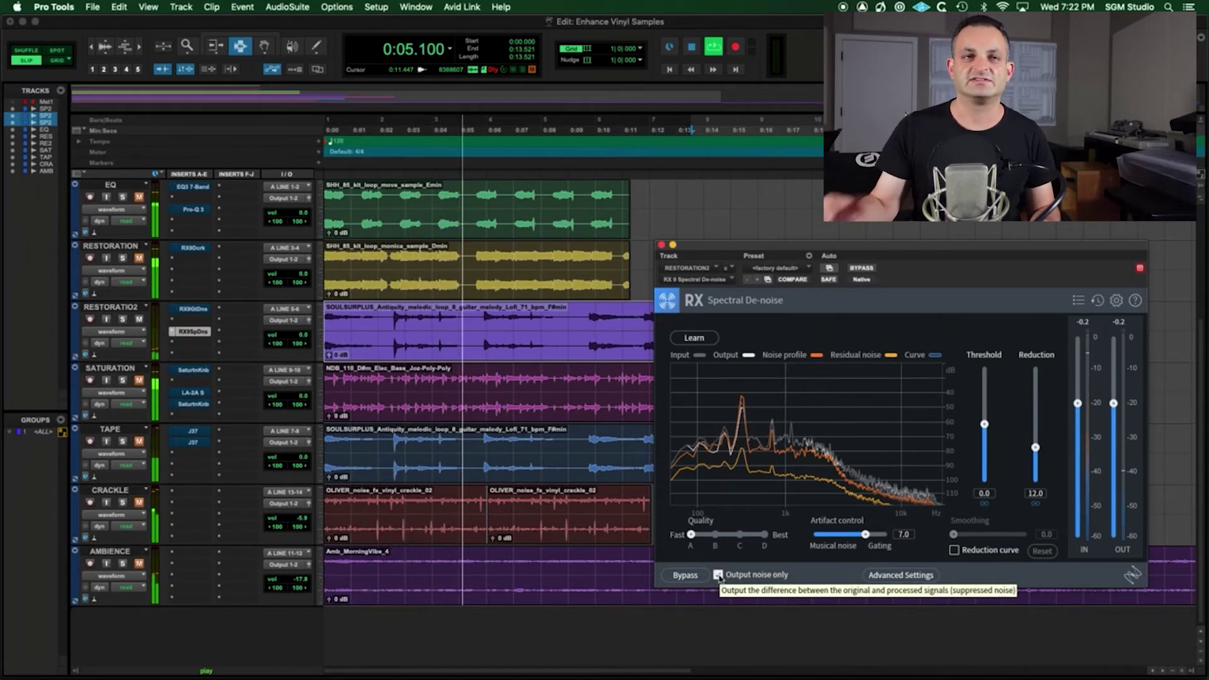
{"action": "left_click", "coordinate": [718, 575]}
{"action": "key", "text": "space"}
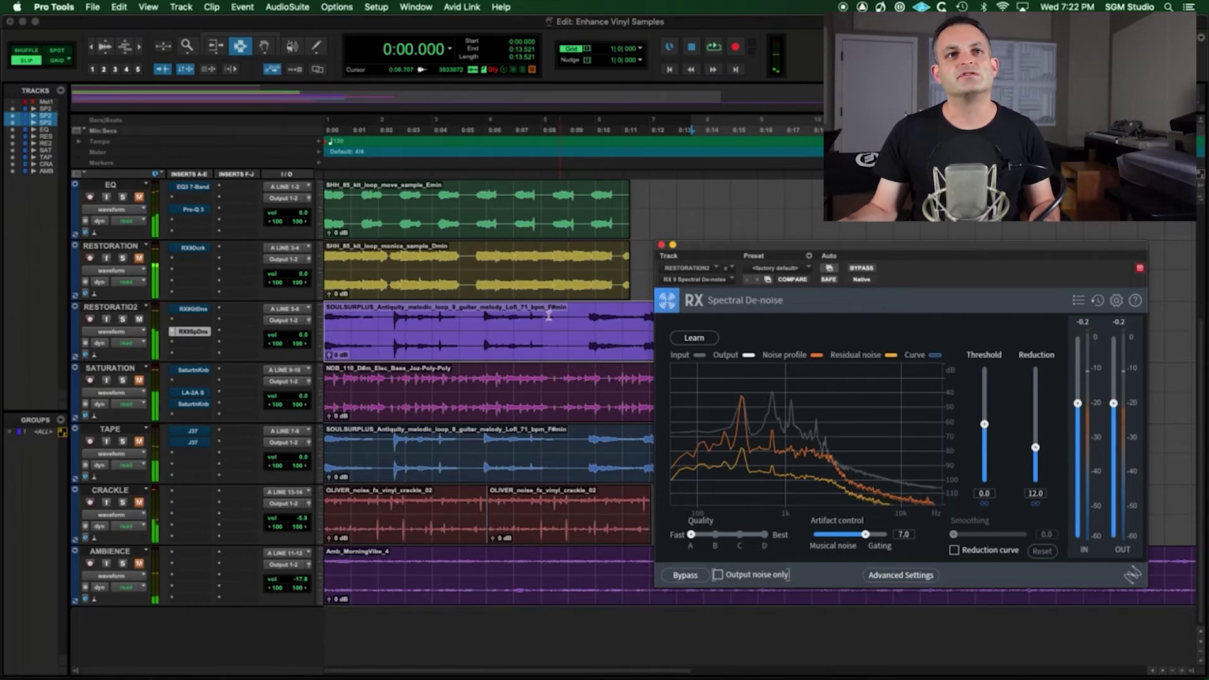
- While the whole guitar clip plays, set Spectral De-noise Reduction to 19.2 and audition only the noise being removed
{"action": "left_click_drag", "start_coordinate": [467, 327], "coordinate": [476, 329]}
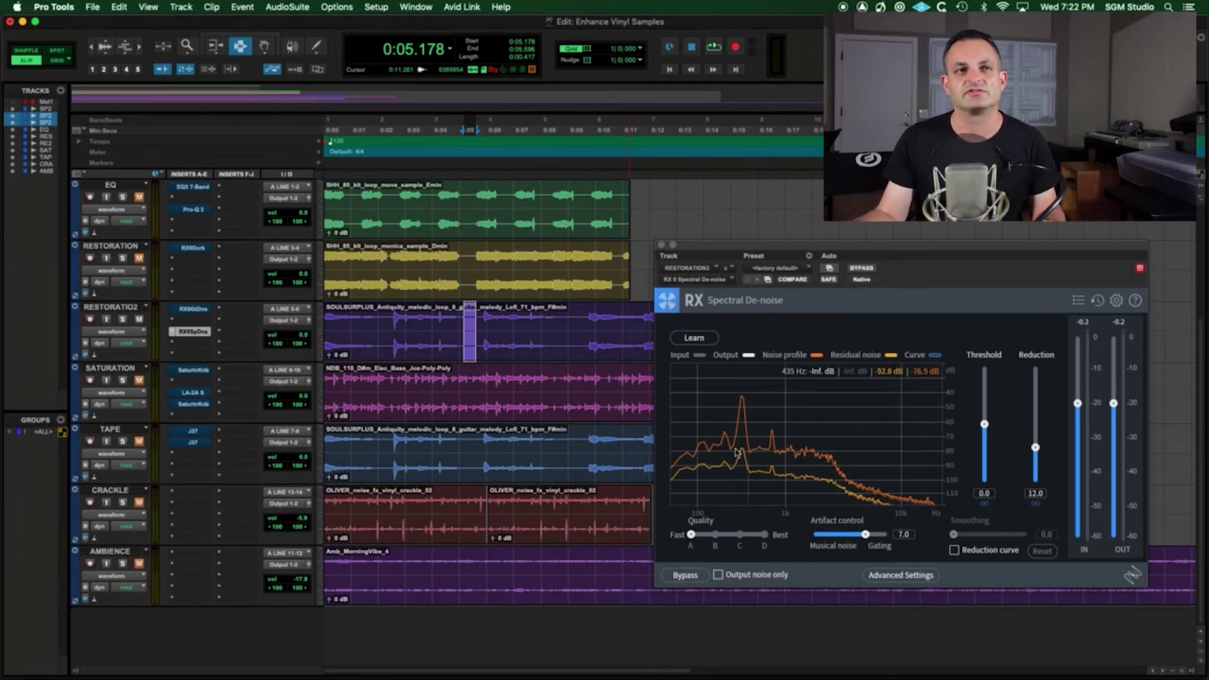
{"action": "double_click", "coordinate": [377, 346]}
{"action": "key", "text": "space"}
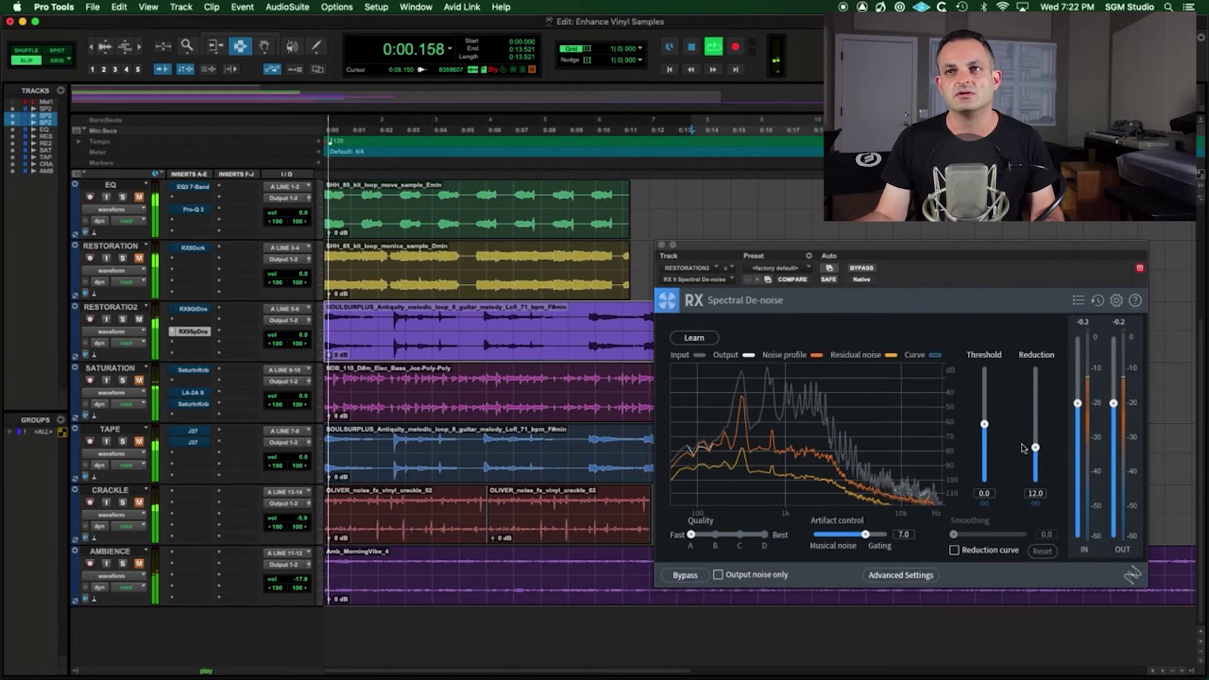
{"action": "mouse_move", "coordinate": [1036, 447]}
{"action": "left_mouse_down"}
{"action": "mouse_move", "coordinate": [1039, 468]}
{"action": "mouse_move", "coordinate": [1036, 428]}
{"action": "left_mouse_up"}
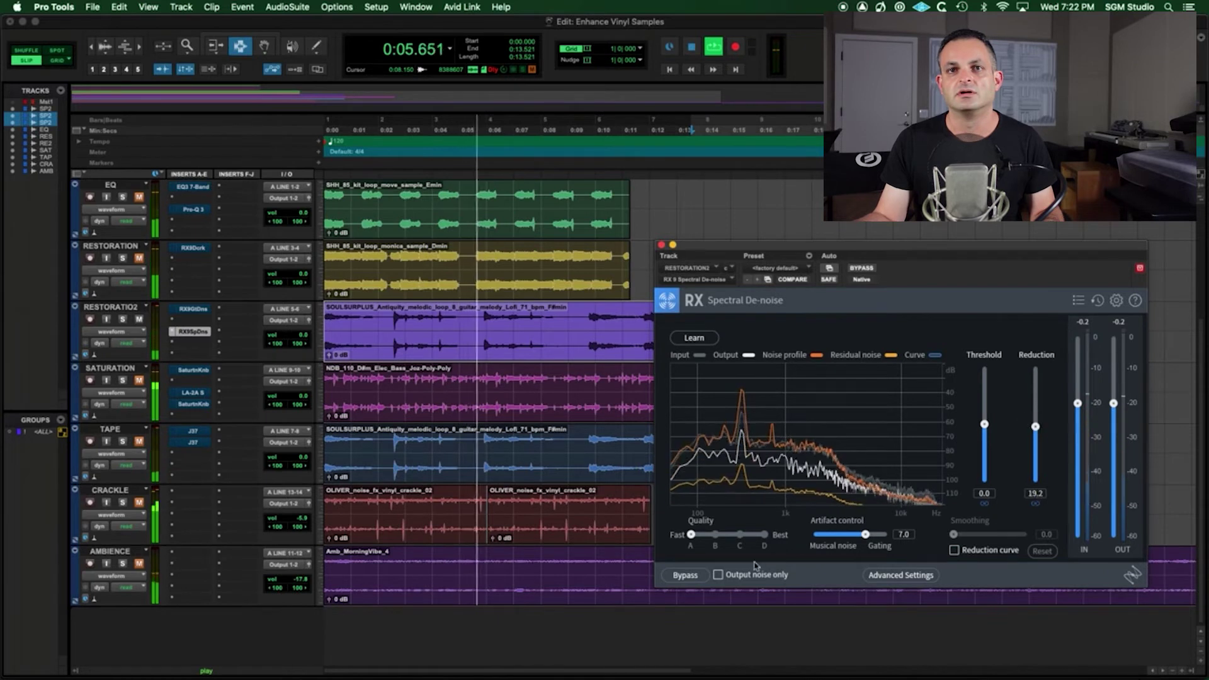
{"action": "left_click", "coordinate": [718, 575]}
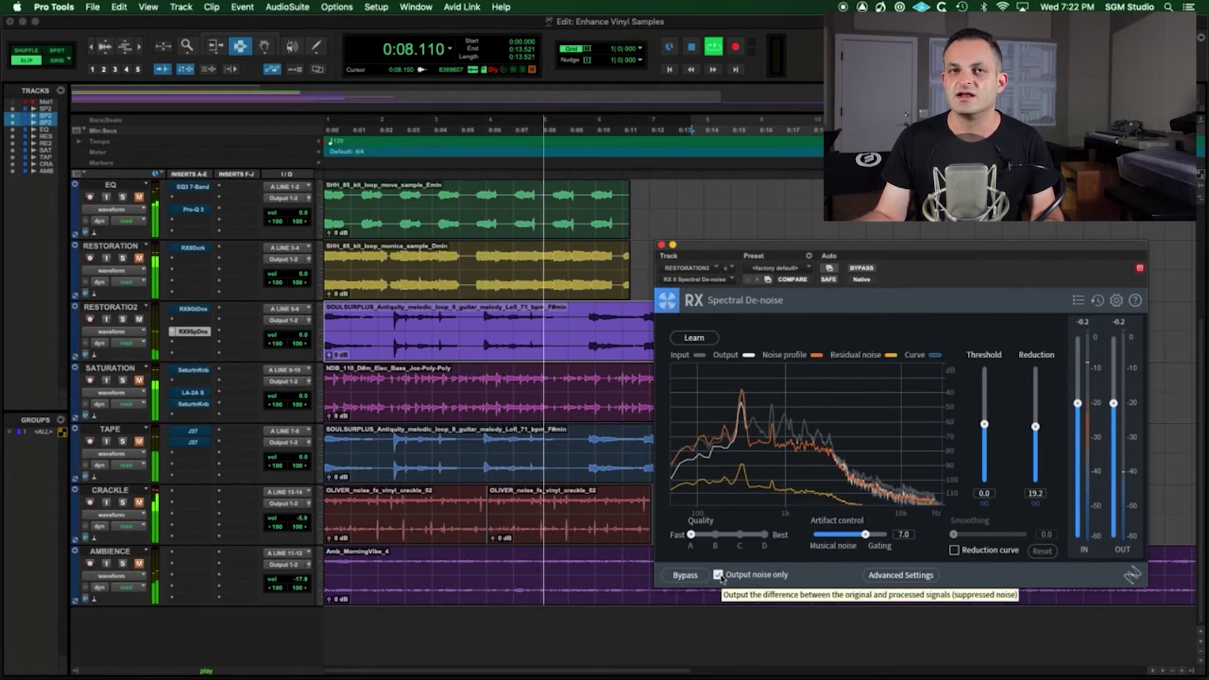
{"action": "left_click", "coordinate": [718, 575]}
{"action": "key", "text": "space"}
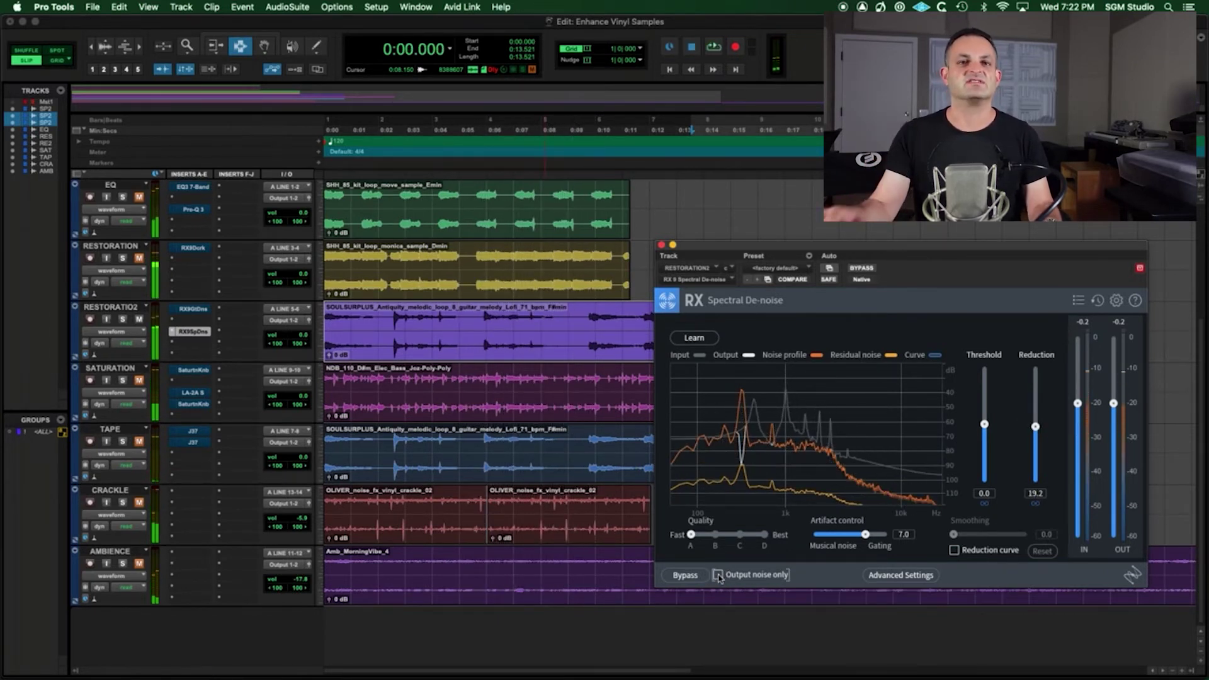
- Bypass Spectral De-noise, select the bass clip on the SATURATION track and close the plug-in window
{"action": "left_click", "coordinate": [193, 331], "text": "super"}
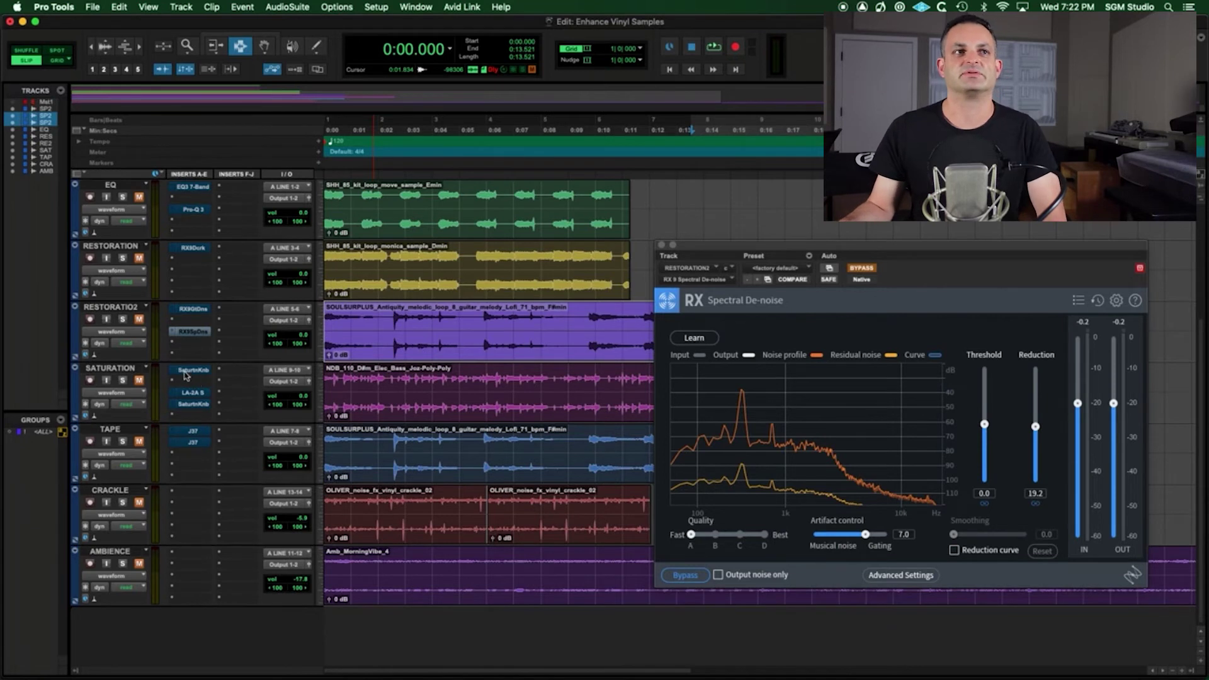
{"action": "double_click", "coordinate": [389, 393]}
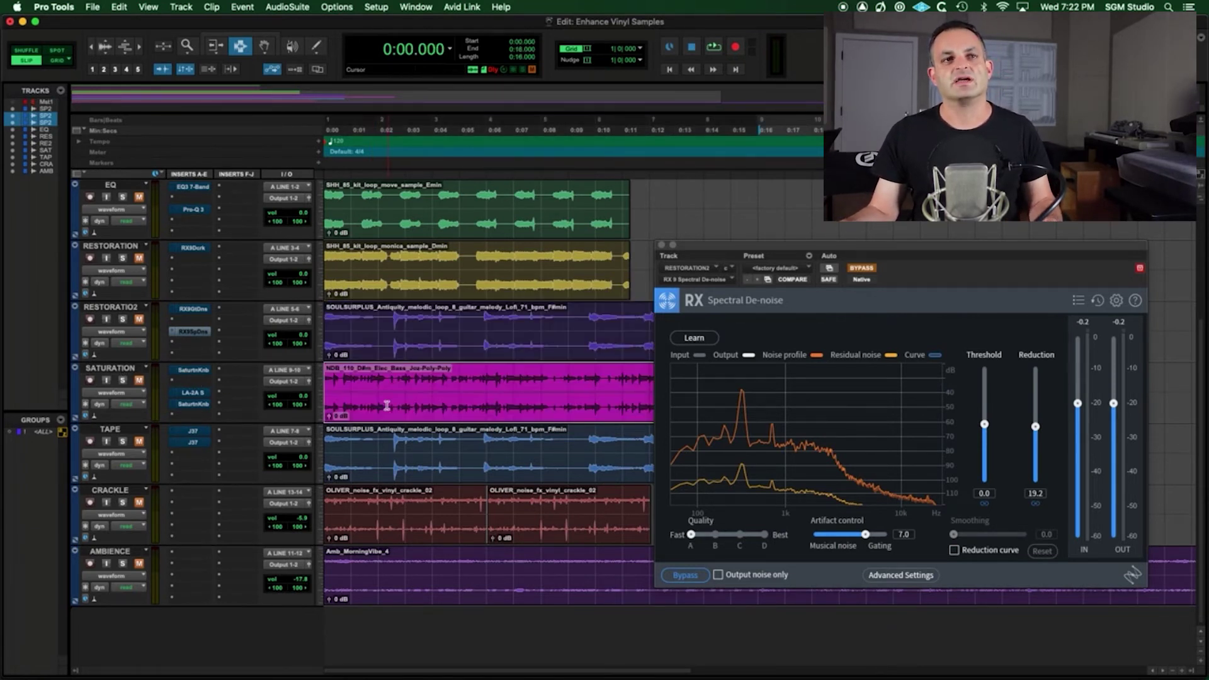
{"action": "left_click", "coordinate": [662, 245]}
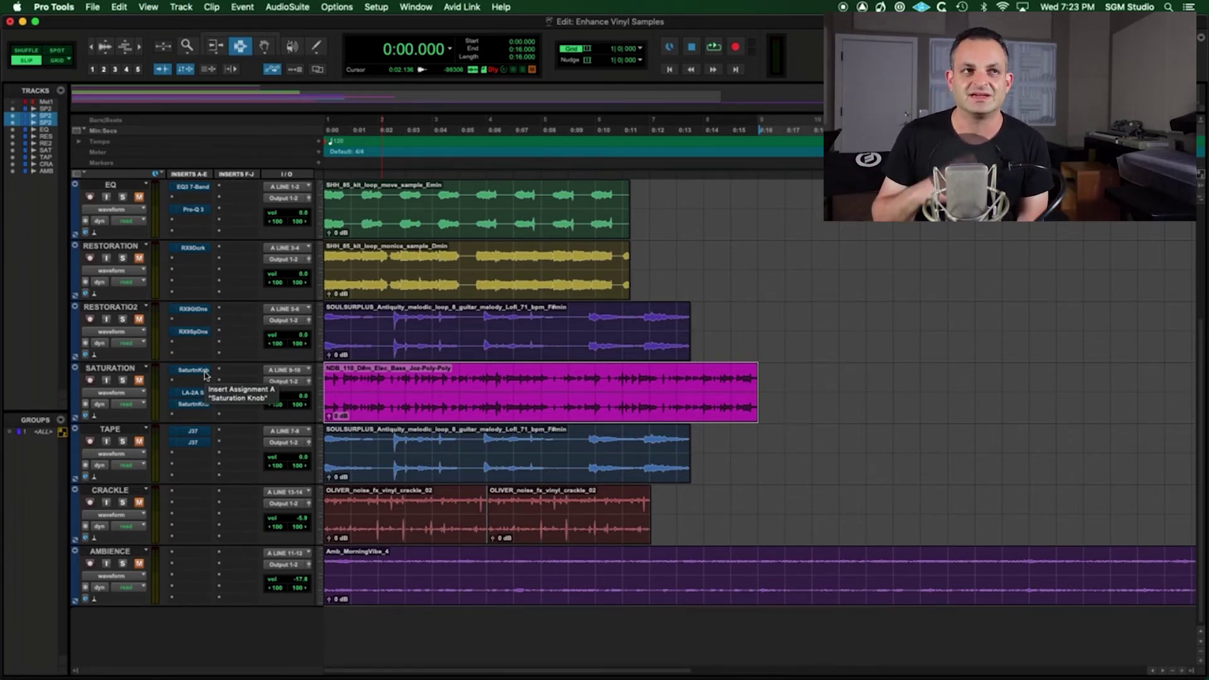
- Unmute the SATURATION track and audition the bass sample
{"action": "left_click", "coordinate": [139, 381]}
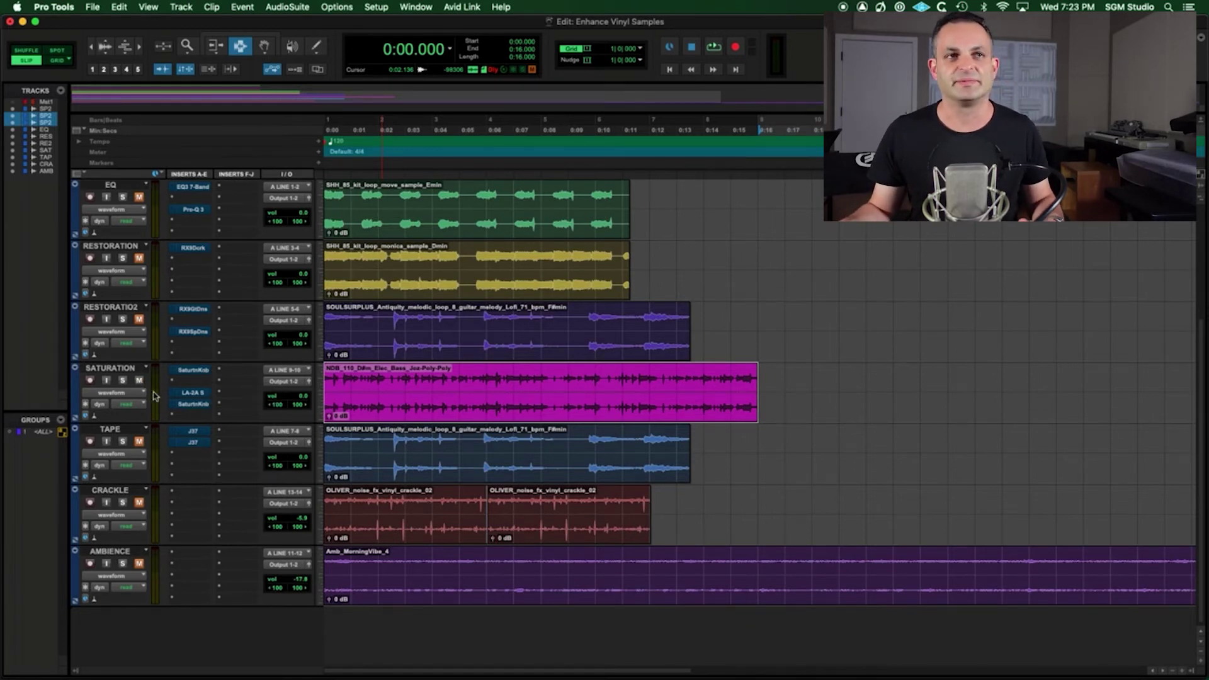
{"action": "key", "text": "space"}
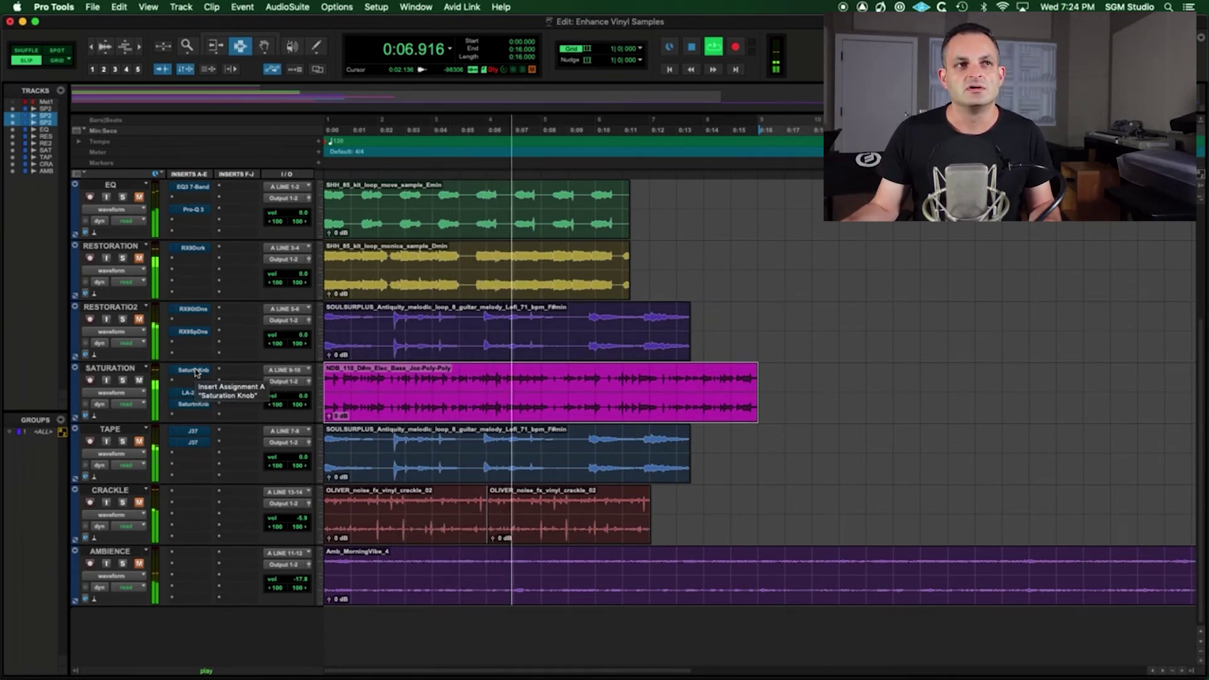
{"action": "key", "text": "space"}
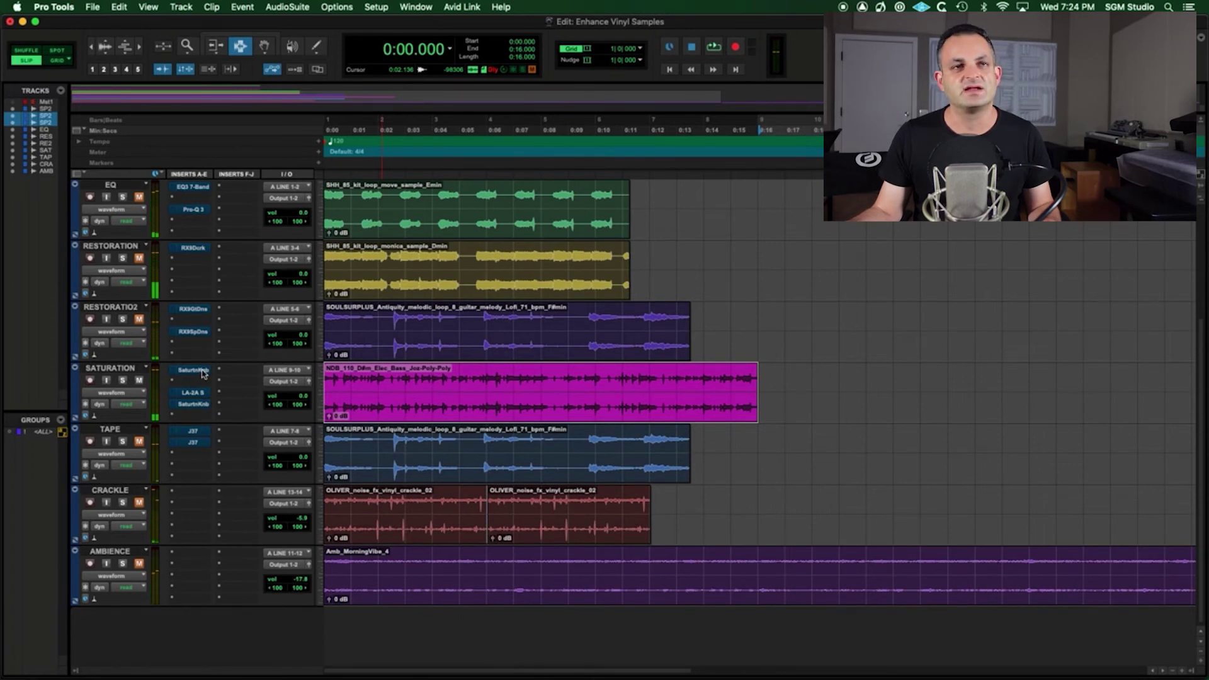
- Open the first Softube Saturation Knob on the SATURATION track, set Saturation Type to Keep Low and turn up the saturation
{"action": "left_click", "coordinate": [203, 372]}
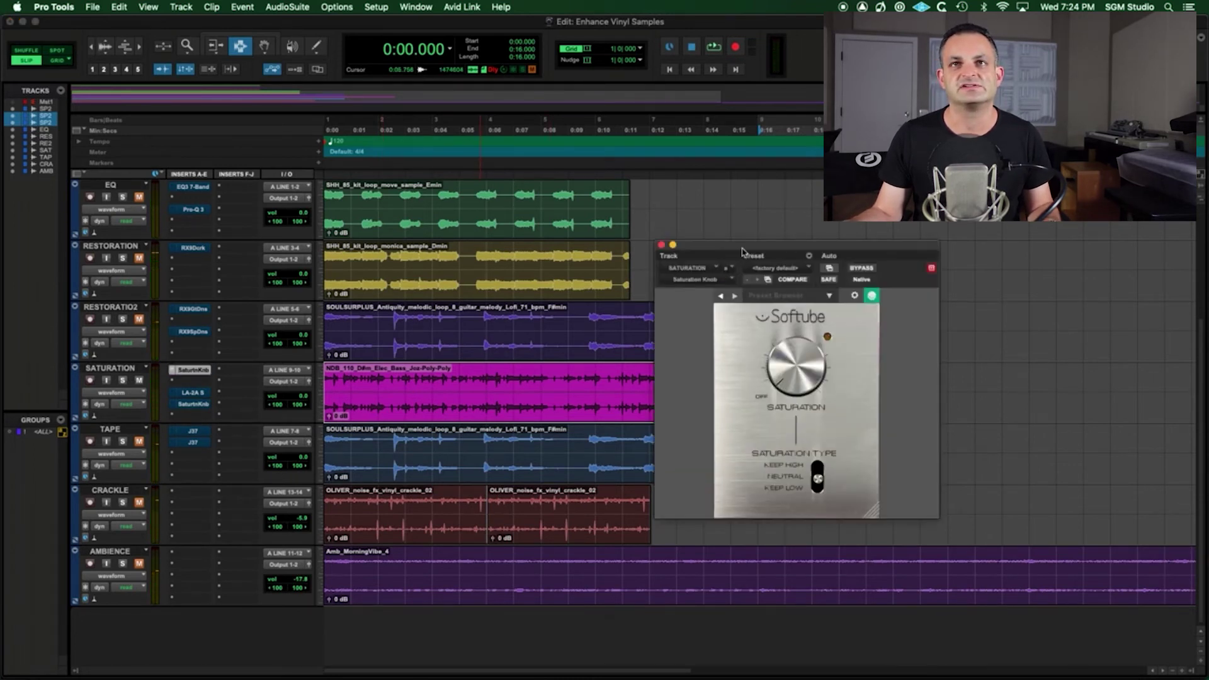
{"action": "left_click_drag", "start_coordinate": [743, 252], "coordinate": [887, 255]}
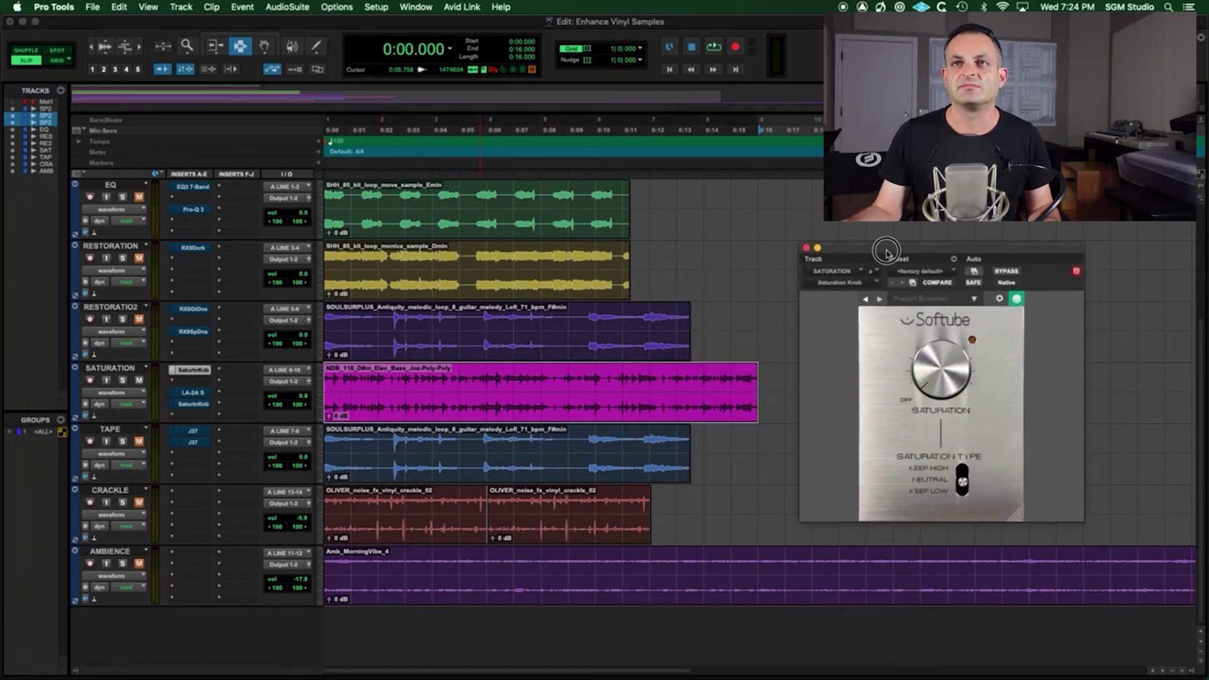
{"action": "left_click", "coordinate": [962, 482]}
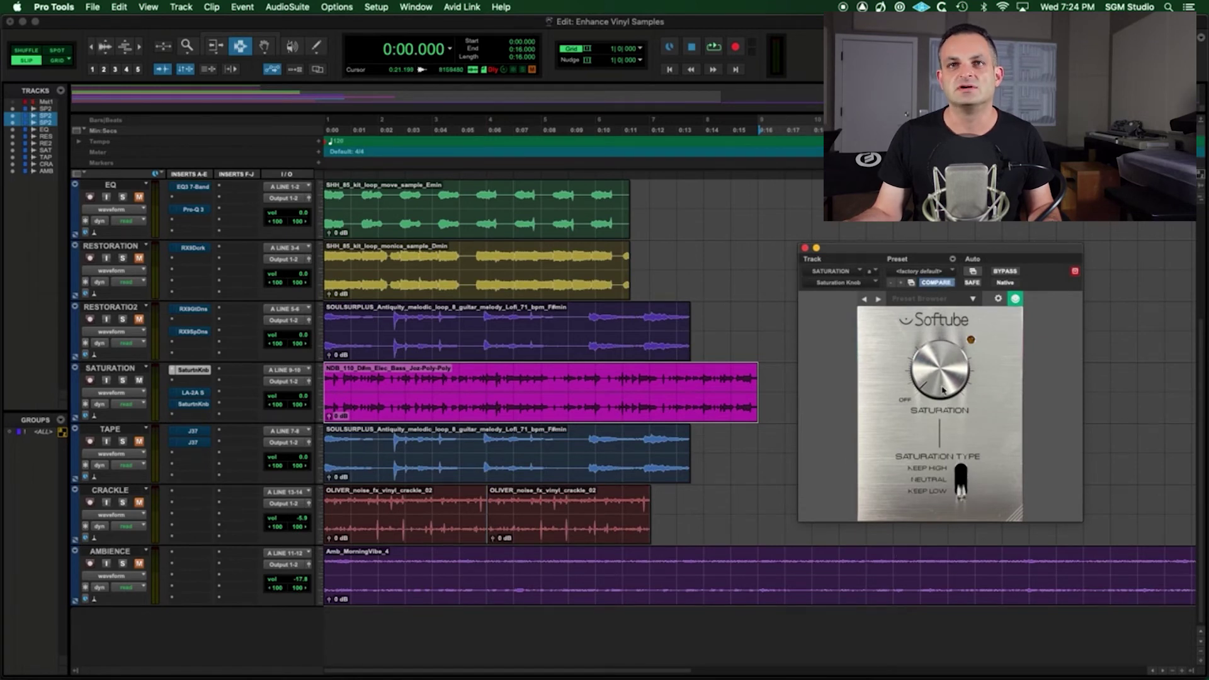
{"action": "left_click_drag", "start_coordinate": [943, 390], "coordinate": [943, 365]}
- Play the bass sample with the Saturation Knob enabled, bypassed and re-enabled to compare the sound
{"action": "key", "text": "space"}
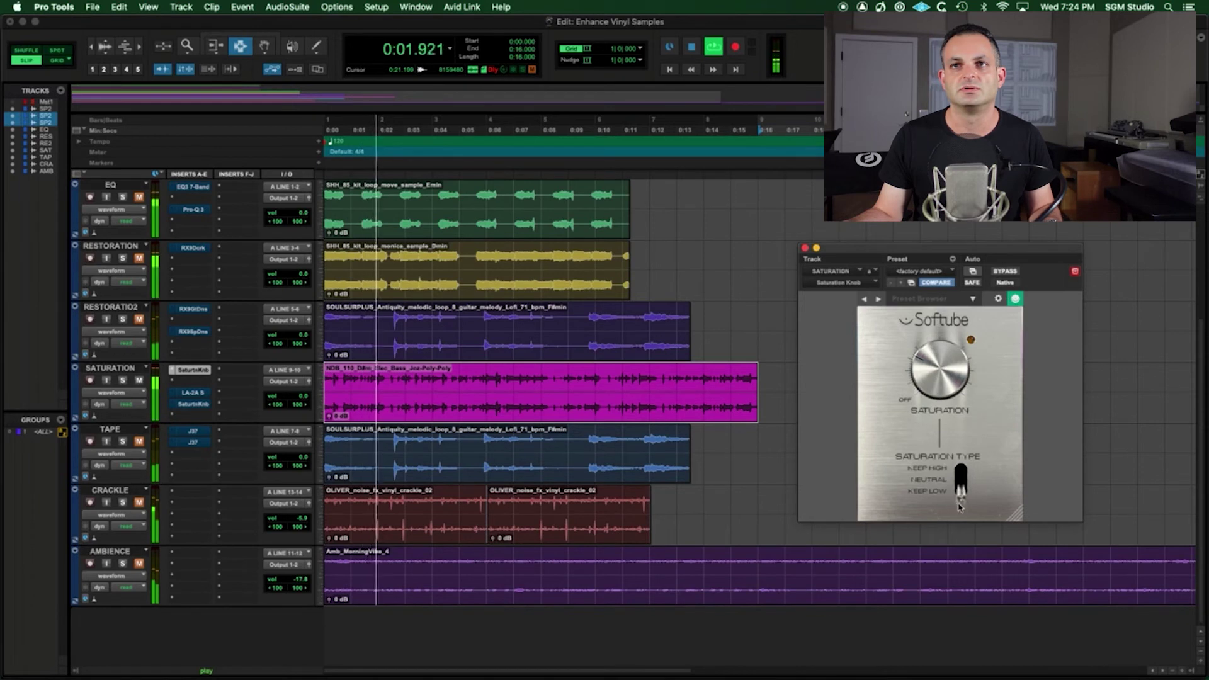
{"action": "left_click", "coordinate": [1005, 271]}
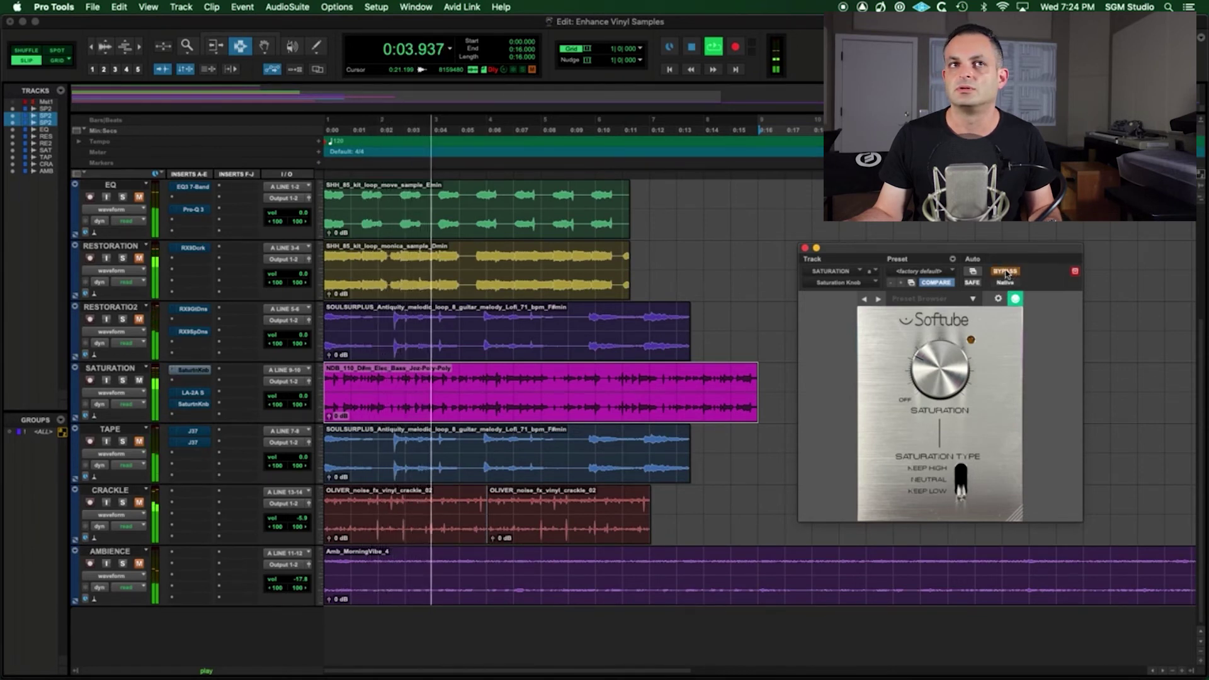
{"action": "left_click", "coordinate": [1005, 271]}
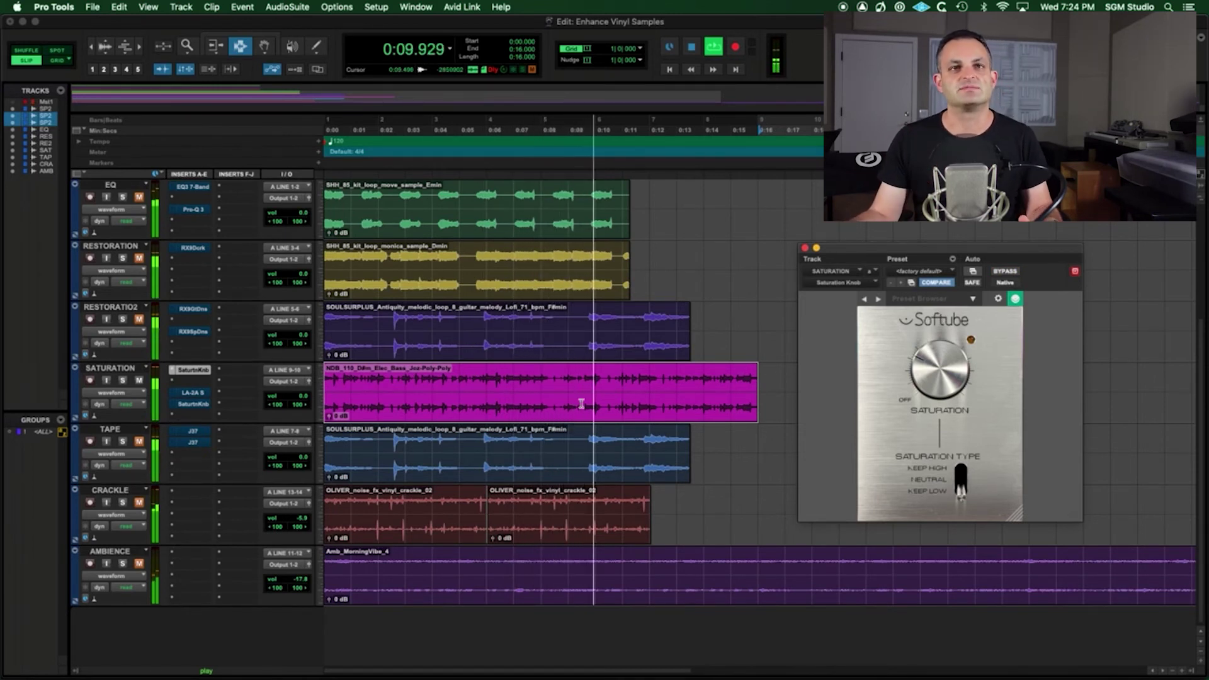
{"action": "key", "text": "space"}
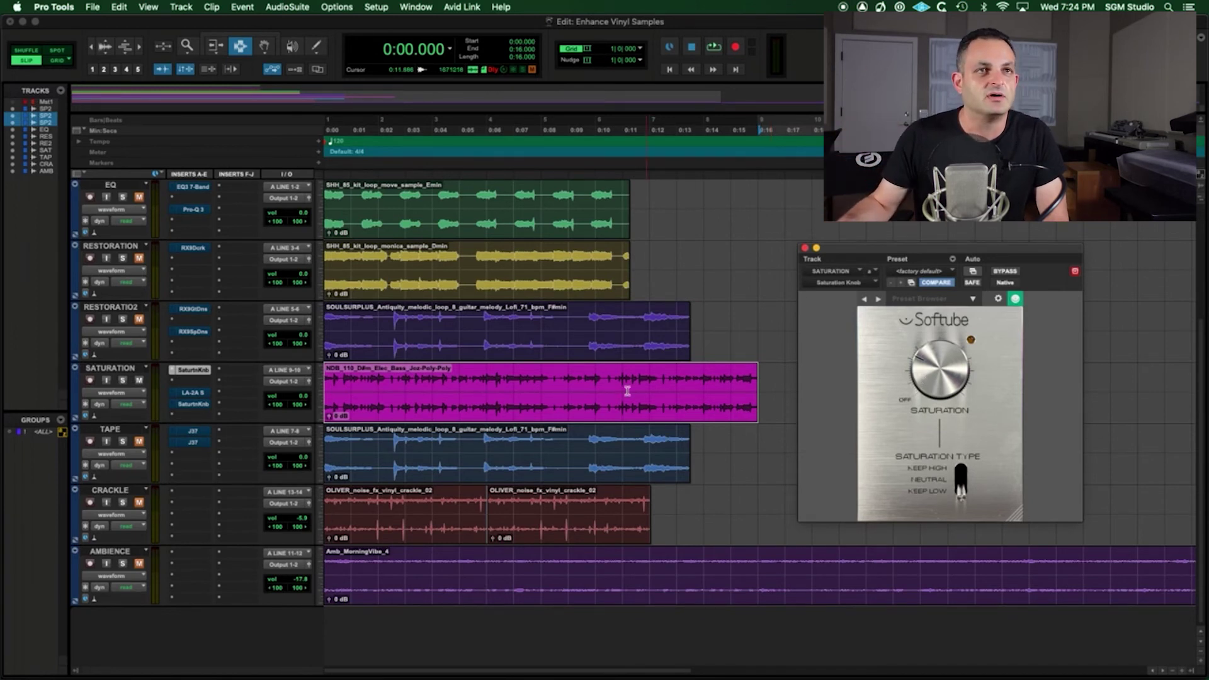
- Toggle the first Saturation Knob's bypass, open the Teletronix LA-2A and compare the playing bass with the compressor bypassed and re-enabled
{"action": "left_click", "coordinate": [194, 373], "text": "super"}
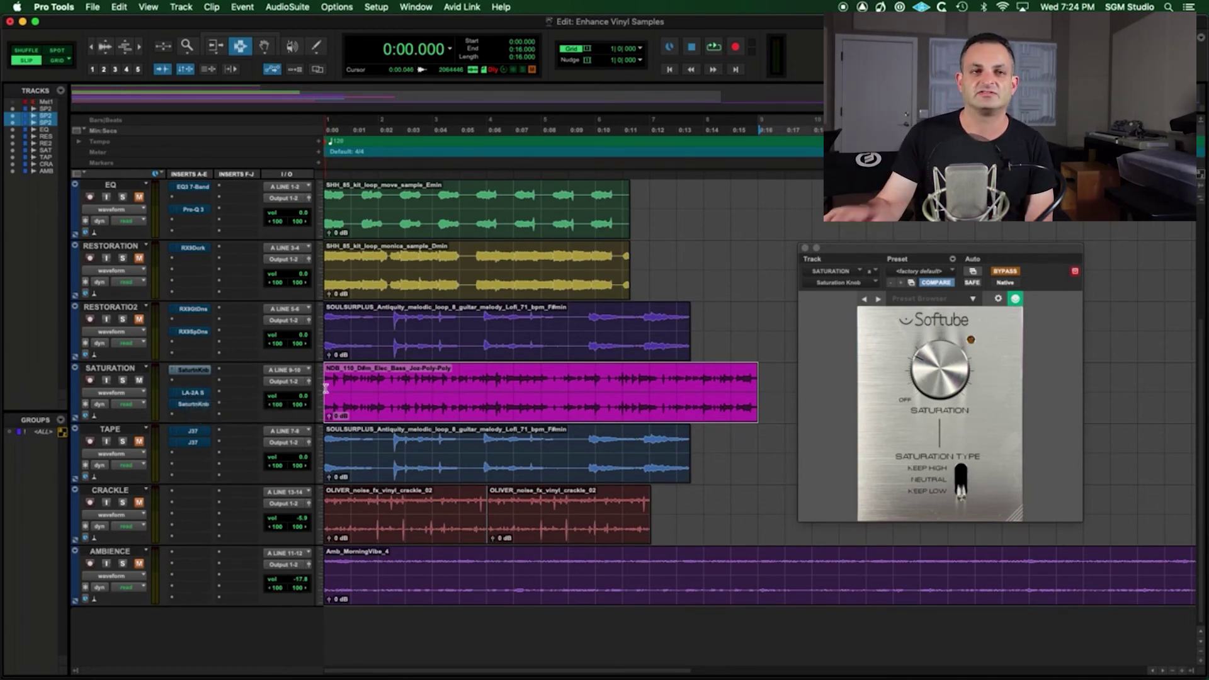
{"action": "left_click", "coordinate": [192, 394]}
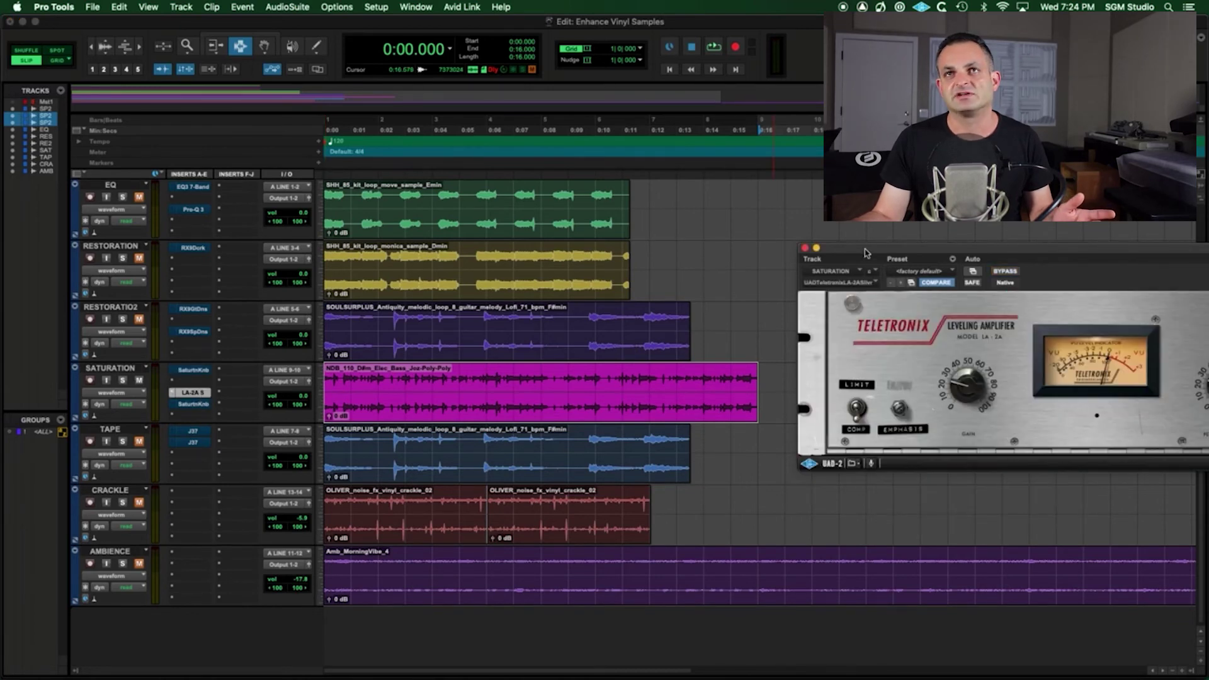
{"action": "left_click_drag", "start_coordinate": [865, 253], "coordinate": [651, 136]}
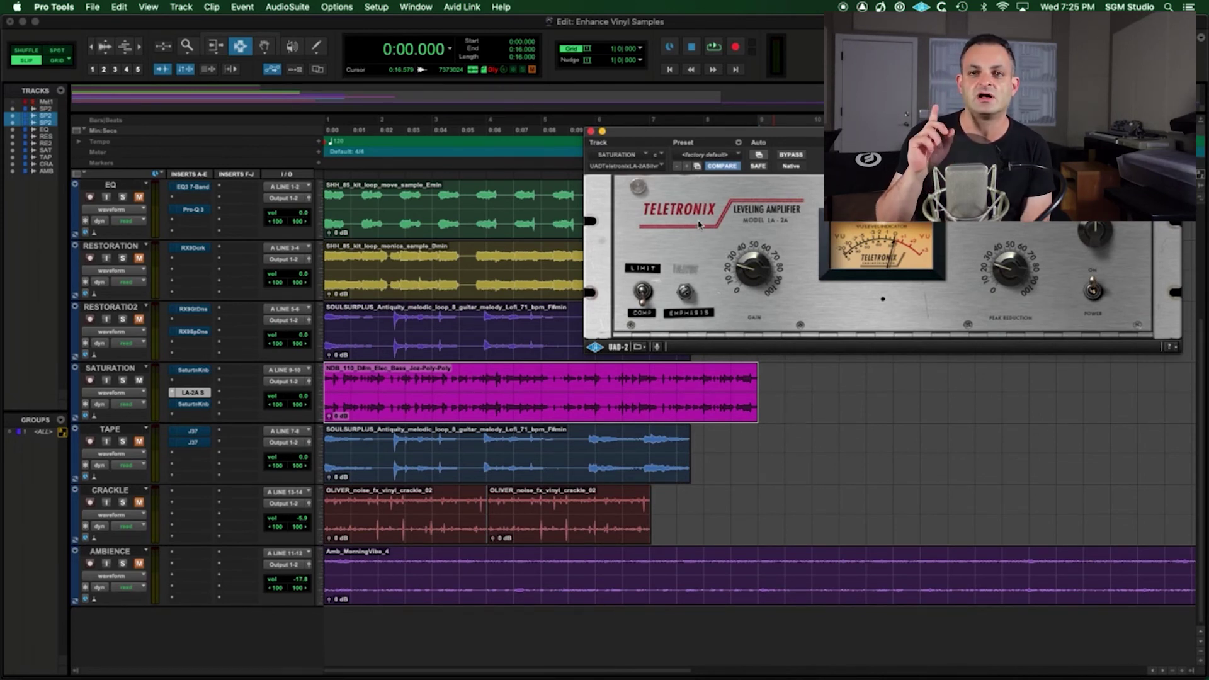
{"action": "key", "text": "space"}
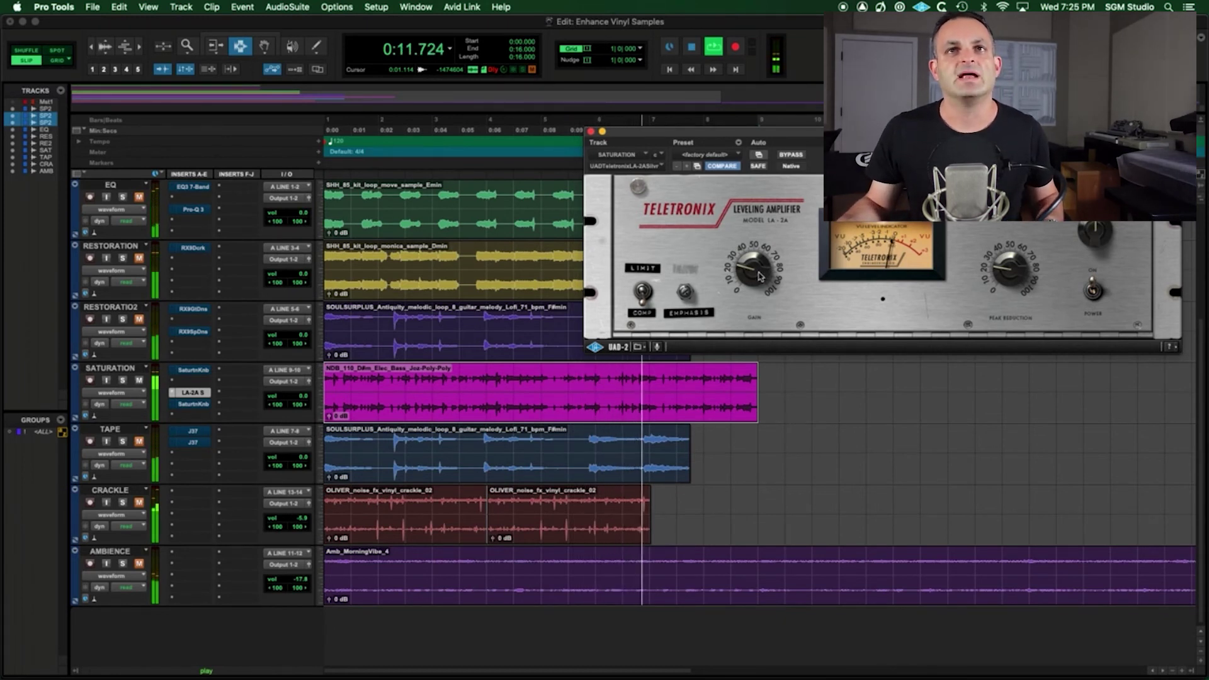
{"action": "left_click", "coordinate": [196, 394], "text": "super"}
{"action": "left_click", "coordinate": [195, 394], "text": "super"}
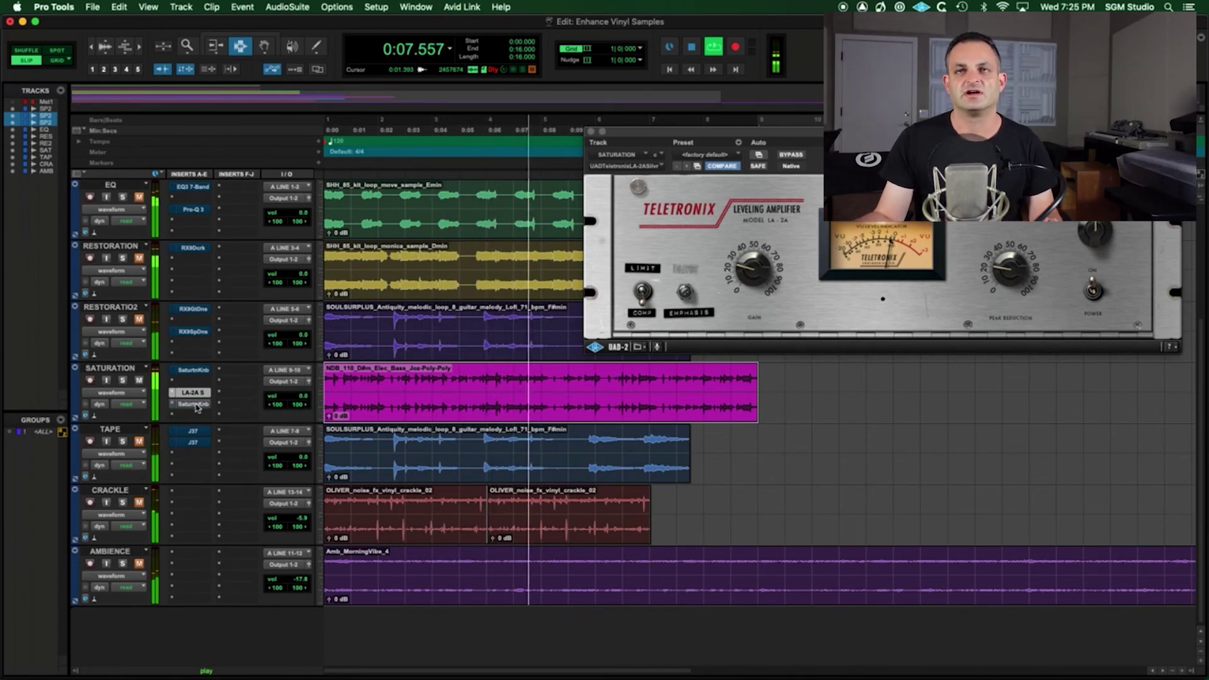
- Open the second Softube Saturation Knob on the SATURATION track and turn up its saturation slightly
{"action": "left_click", "coordinate": [197, 404]}
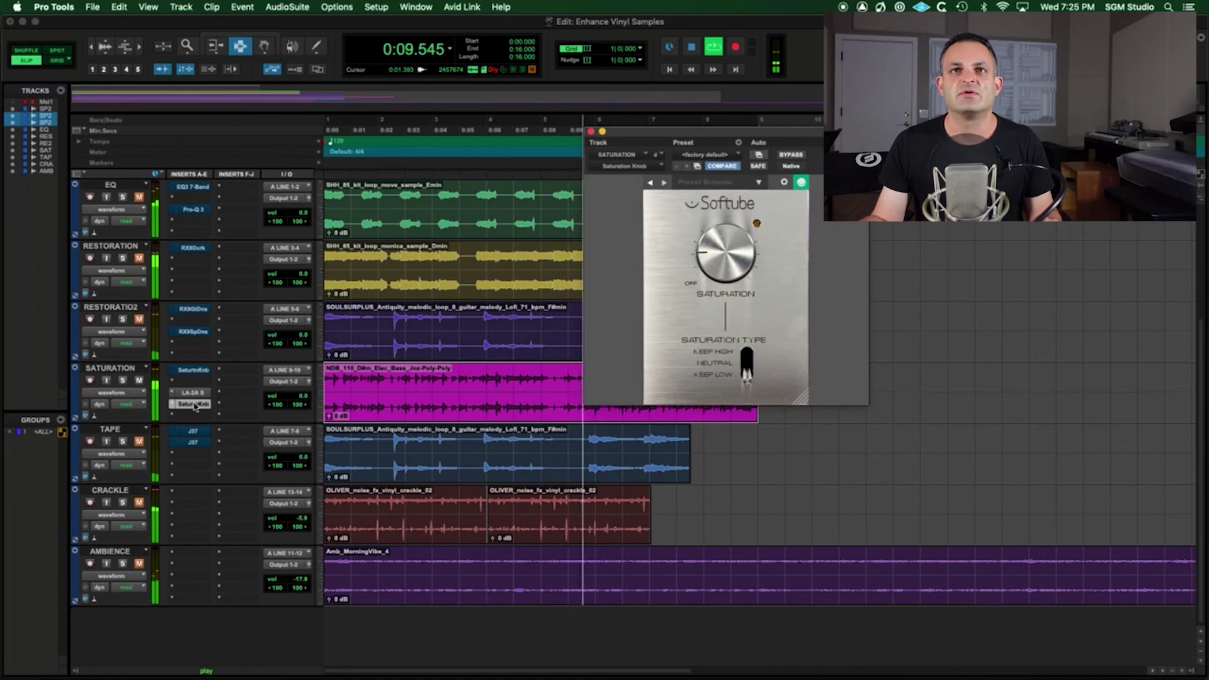
{"action": "left_click_drag", "start_coordinate": [741, 262], "coordinate": [741, 259]}
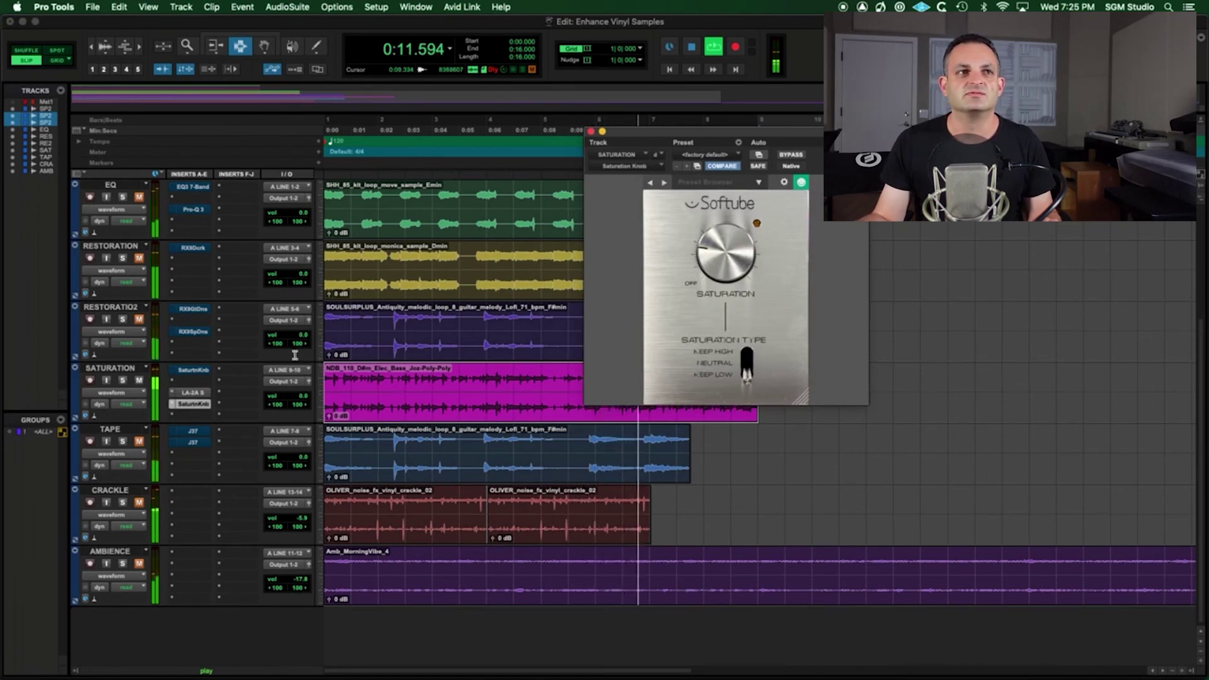
- Bounce the SATURATION track offline as a 24 Bit, 44.1 kHz WAV to the session's Bounced Files folder, with import after bounce
{"action": "left_click", "coordinate": [132, 370]}
{"action": "right_click", "coordinate": [132, 371]}
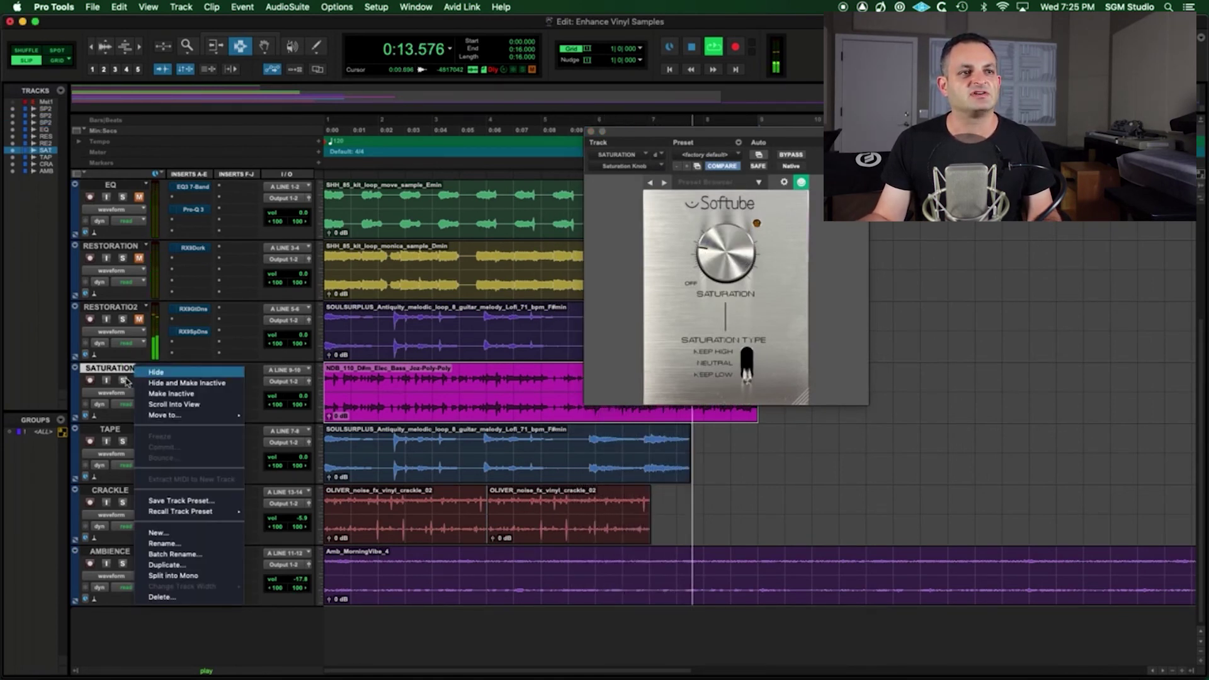
{"action": "left_click", "coordinate": [106, 482]}
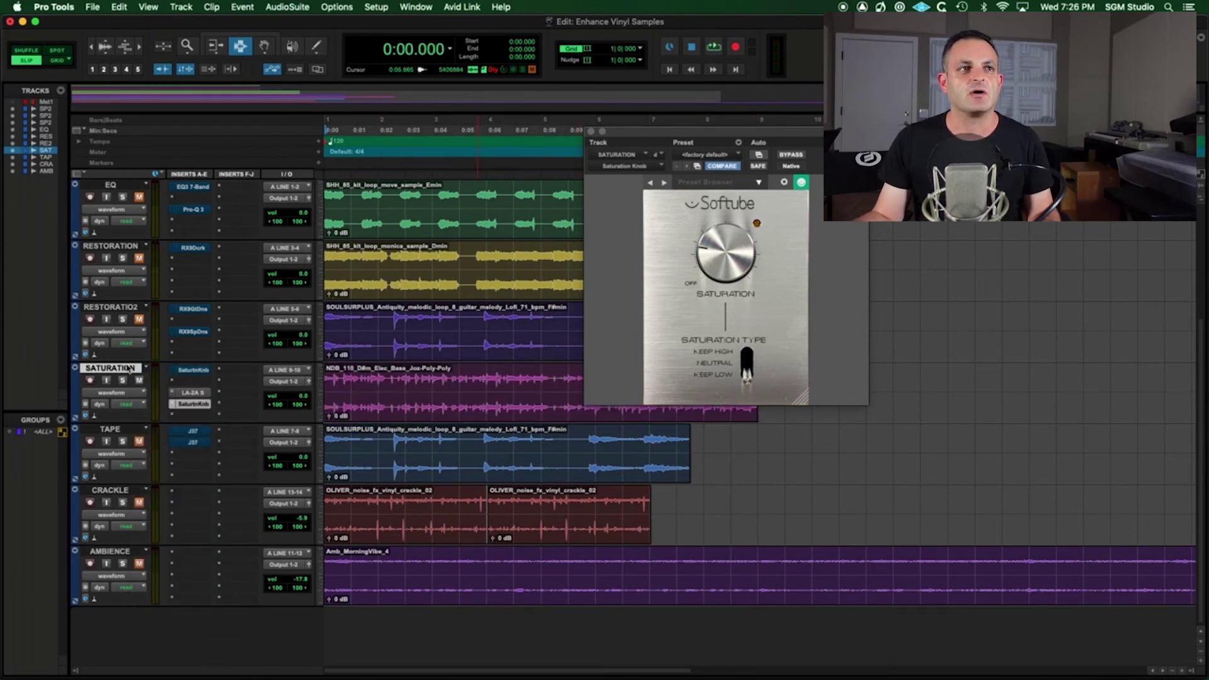
{"action": "right_click", "coordinate": [130, 369]}
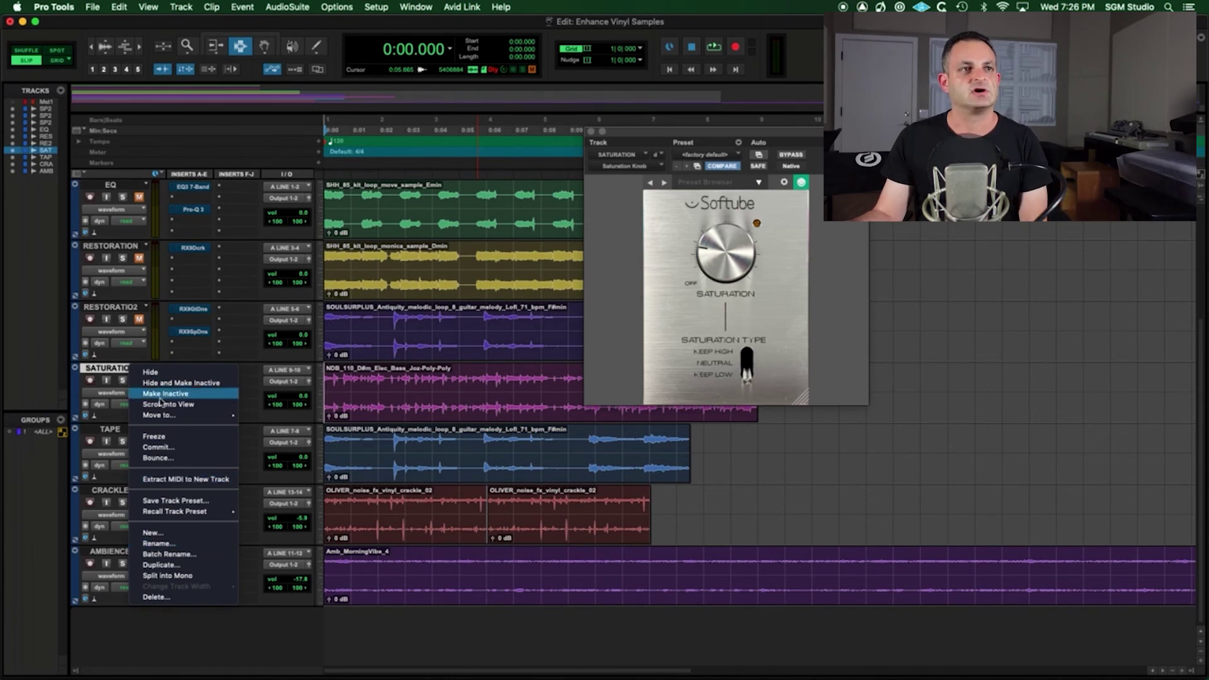
{"action": "left_click", "coordinate": [157, 458]}
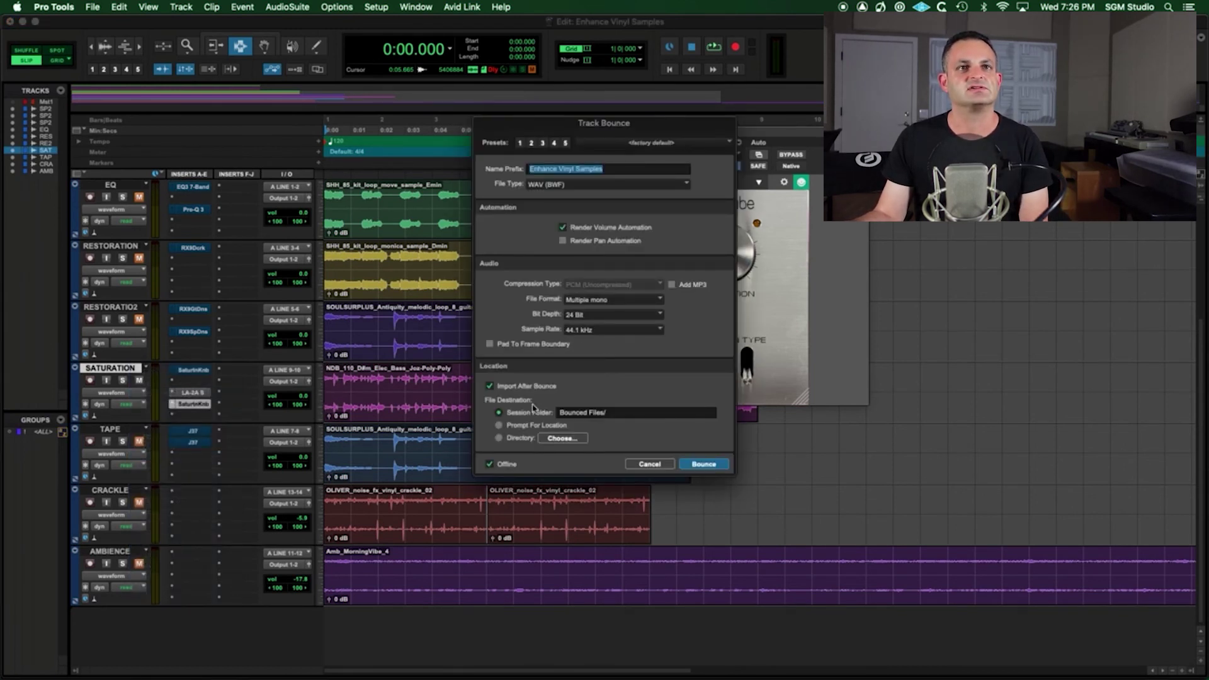
{"action": "left_click", "coordinate": [721, 467]}
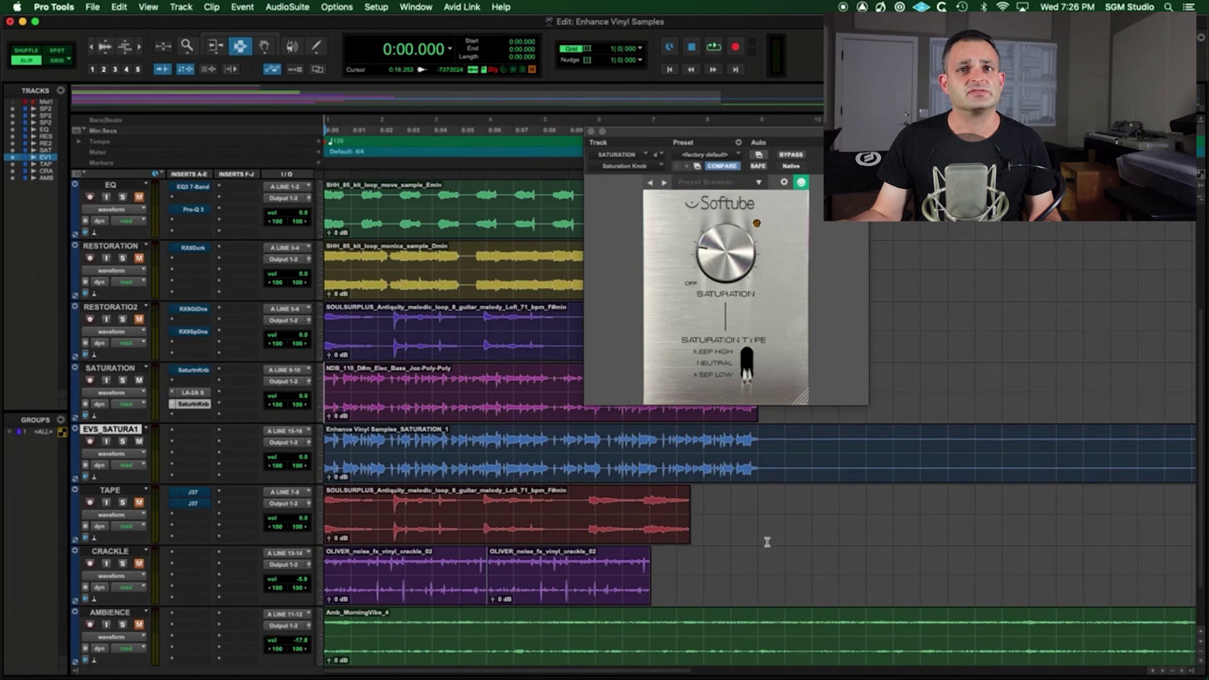
- Switch to the Trim tool and close the Saturation Knob plug-in window
{"action": "key", "text": "F6"}
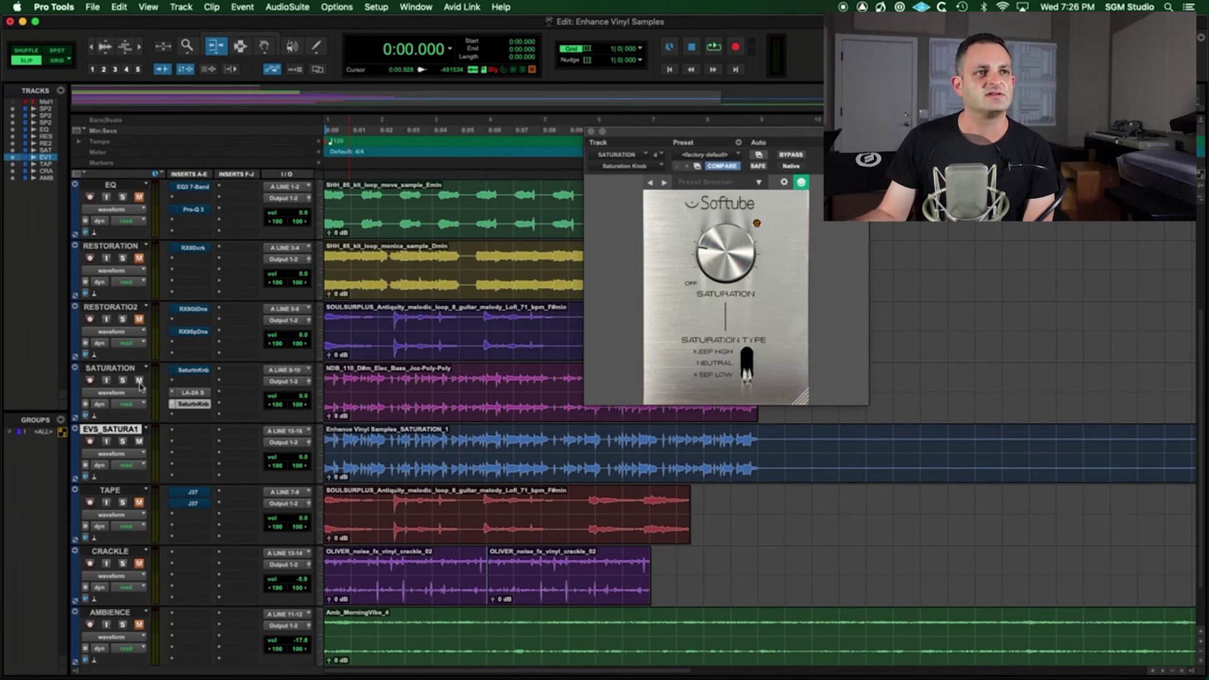
{"action": "scroll", "coordinate": [567, 171], "scroll_direction": "down", "scroll_amount": 2}
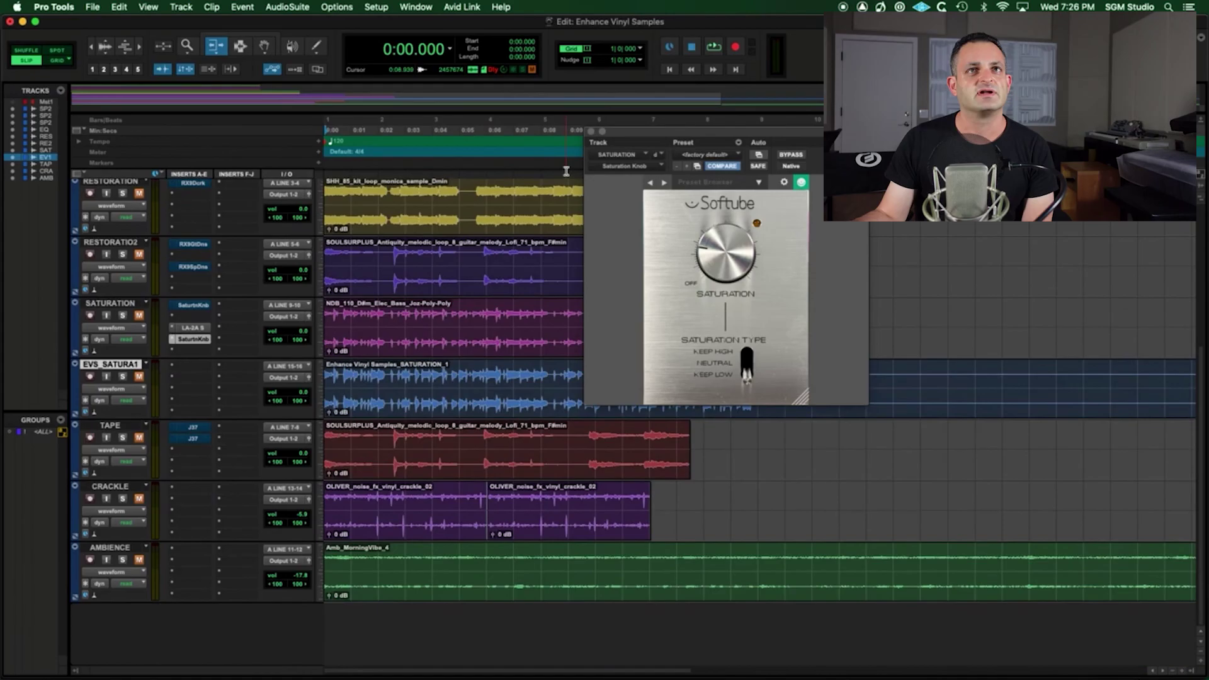
{"action": "left_click", "coordinate": [591, 131]}
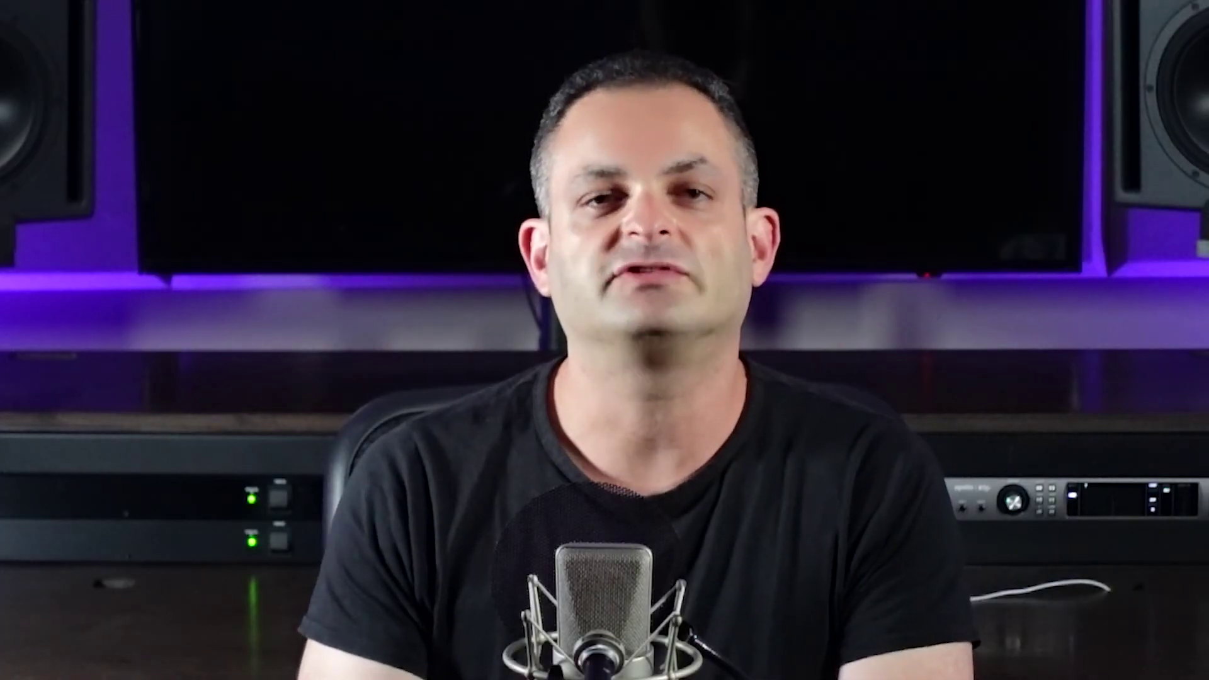